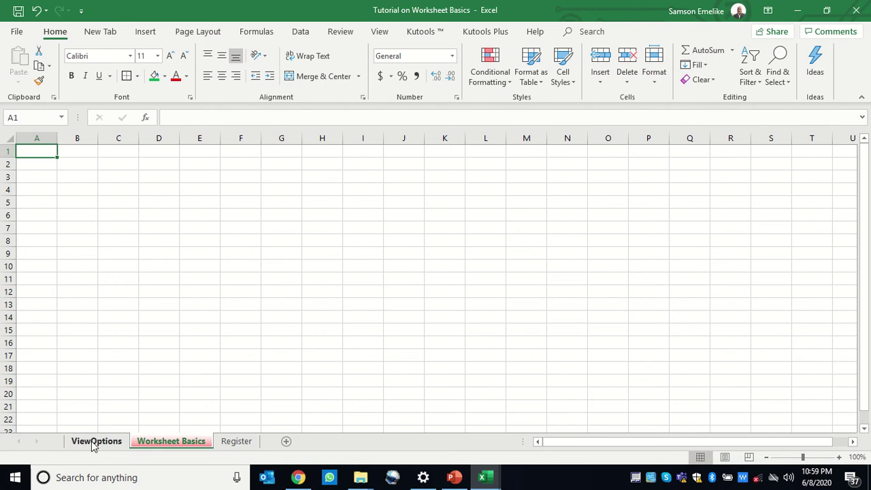
Look through the Register, Worksheet Basics and ViewOptions sheets, including the full width of the budget projections in ViewOptions.
click(237, 443)
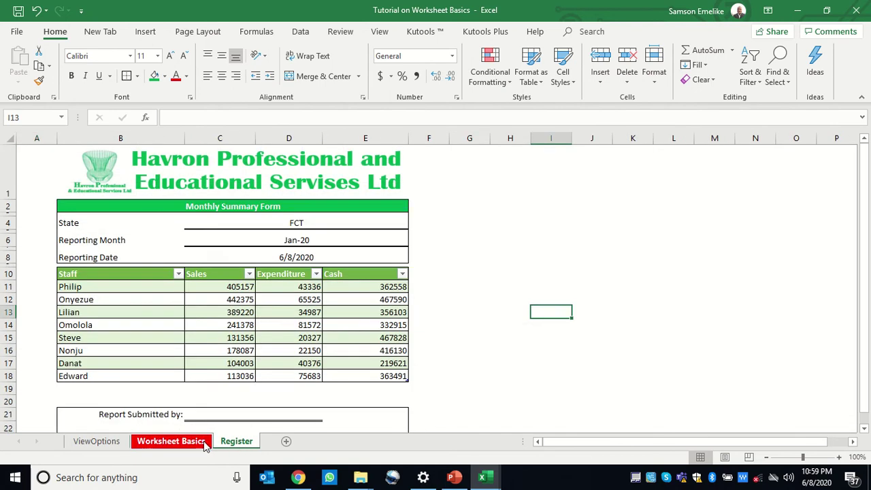
click(172, 443)
click(96, 440)
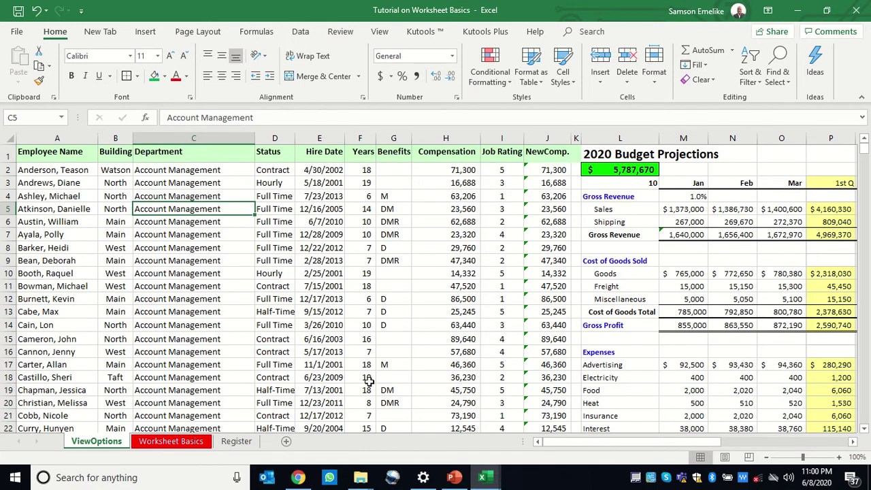
drag(556, 447, 760, 446)
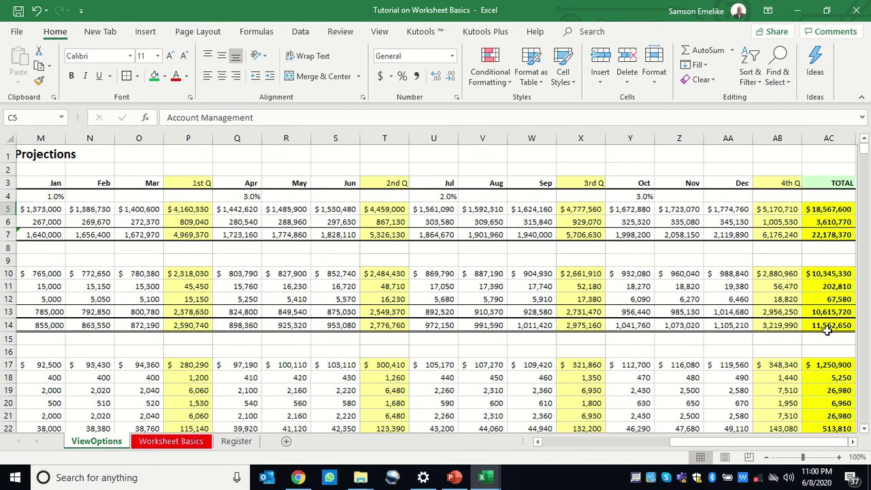
drag(746, 442, 616, 447)
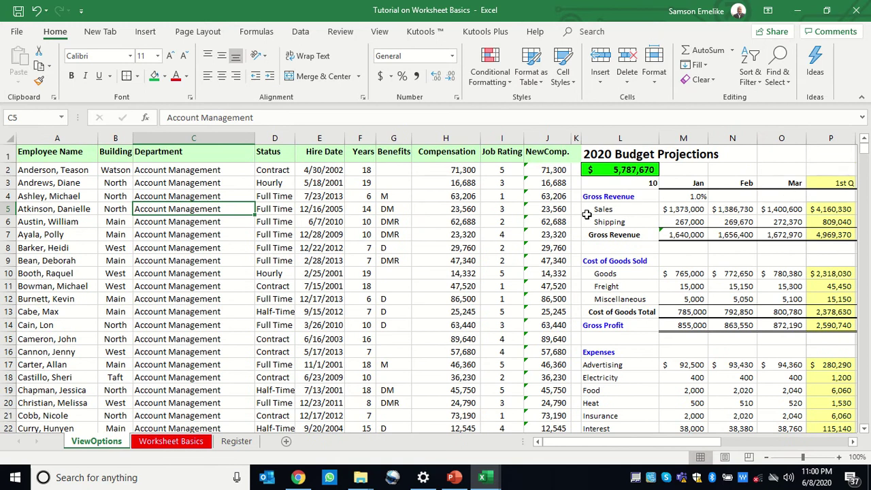
mouse_move(864, 151)
mouse_down()
mouse_move(864, 425)
mouse_move(866, 148)
mouse_up()
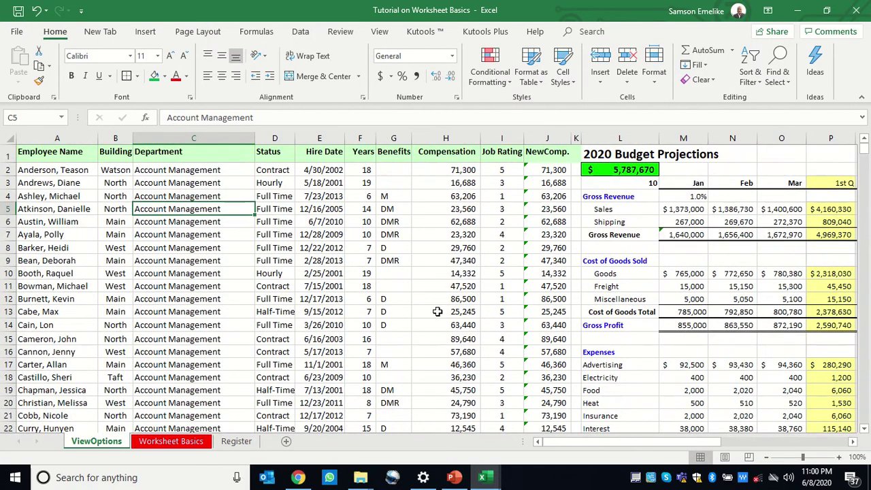
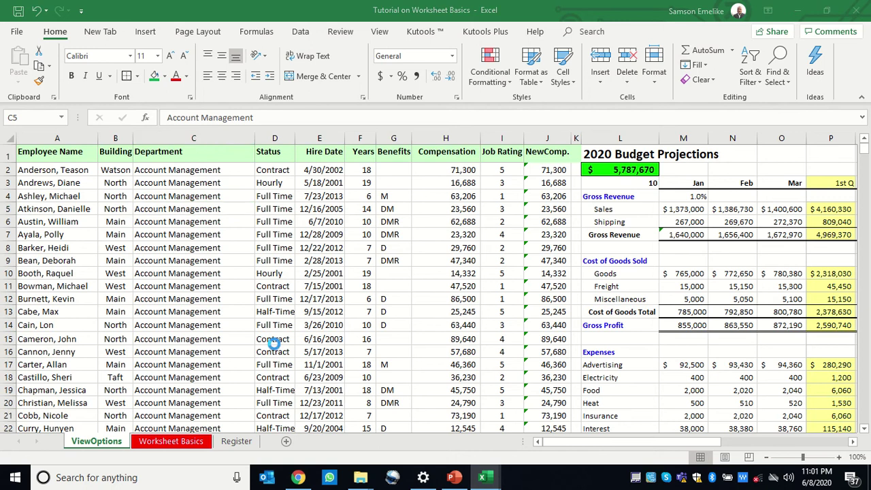
Create a blank workbook with three additional worksheets, and return to the Tutorial on Worksheet Basics workbook.
key(ctrl+n)
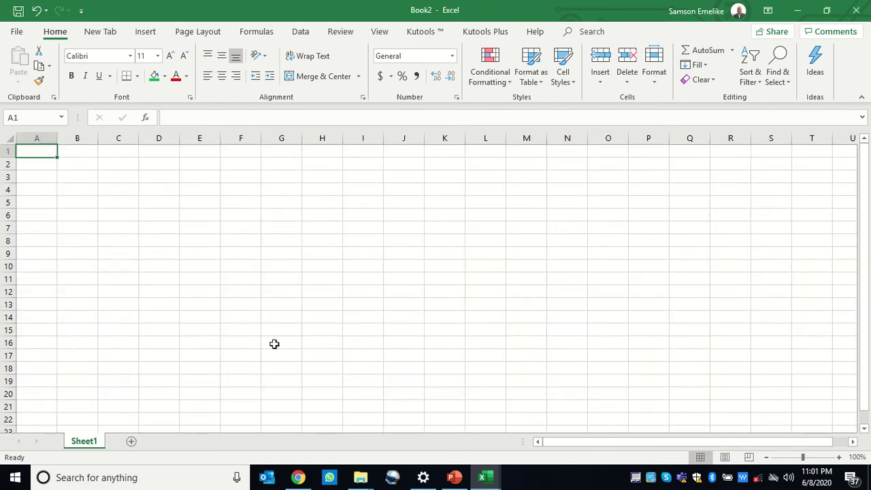
mouse_move(429, 4)
click(132, 441)
click(157, 442)
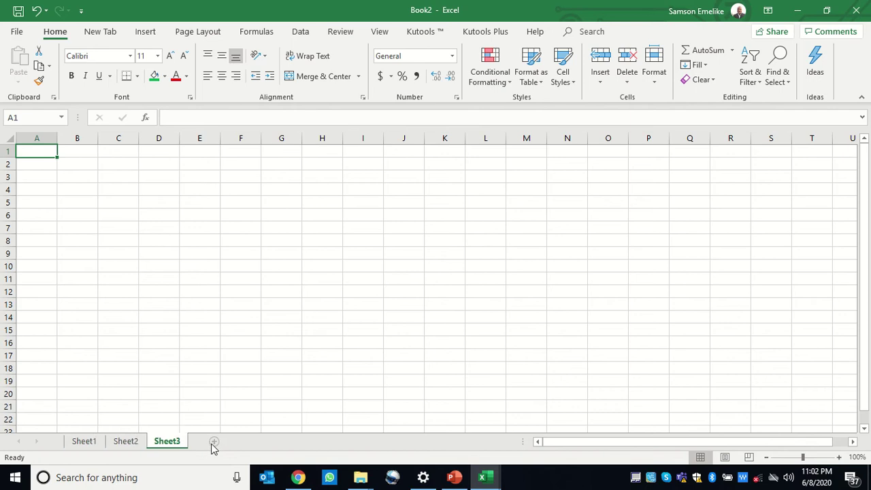
click(213, 442)
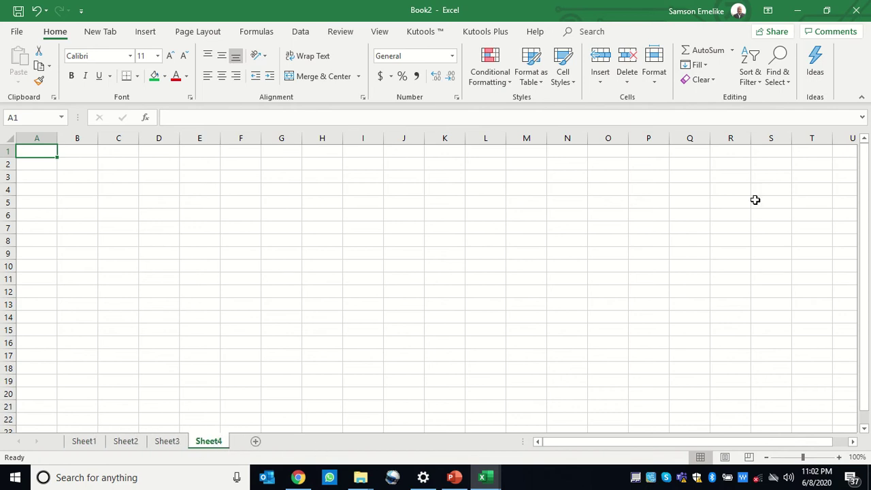
click(797, 11)
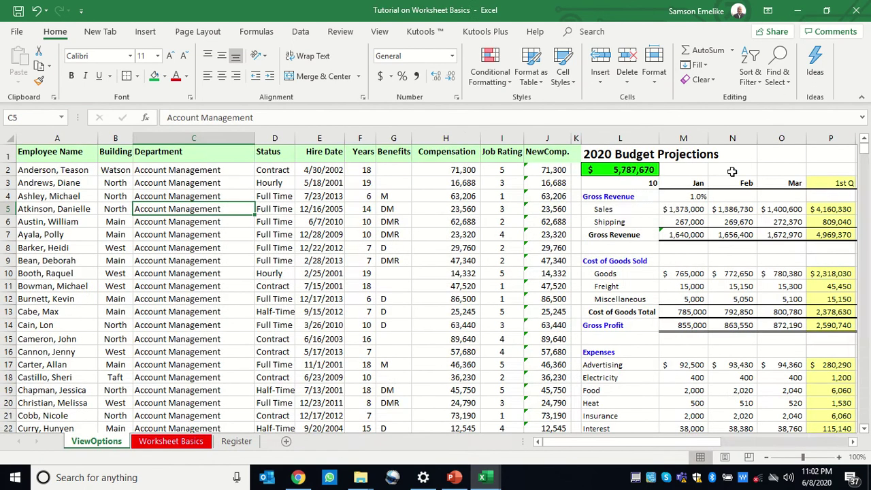
Open the Worksheet Basics sheet's name for editing and leave it without entering a new name.
click(189, 444)
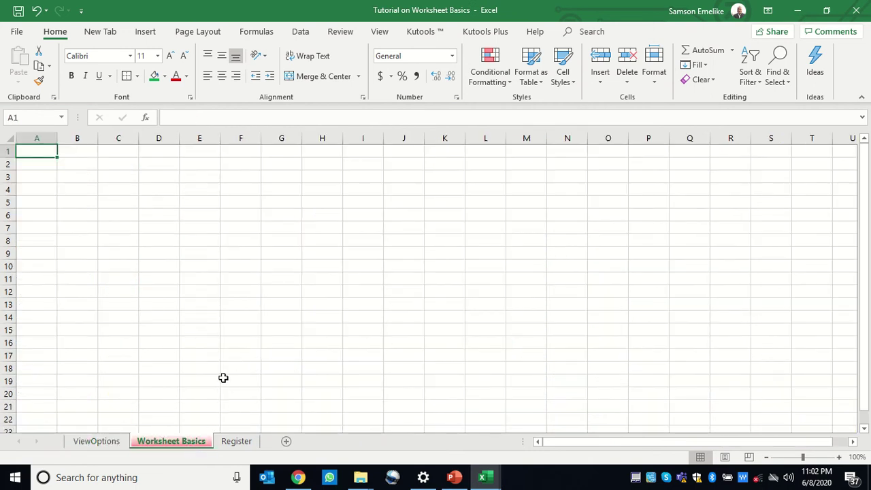
double_click(161, 441)
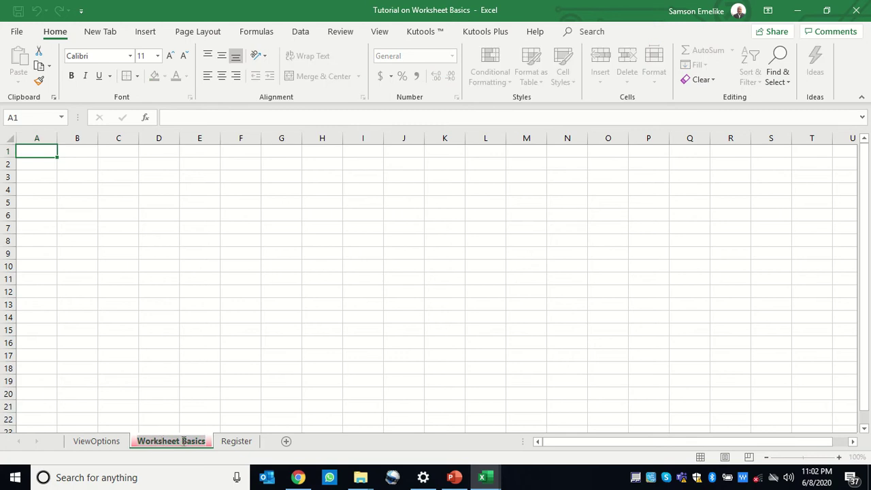
key(Return)
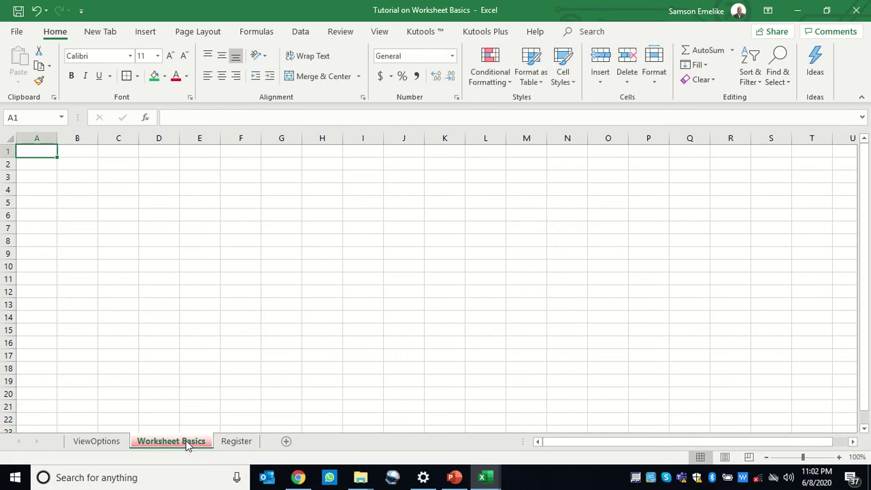
right_click(187, 445)
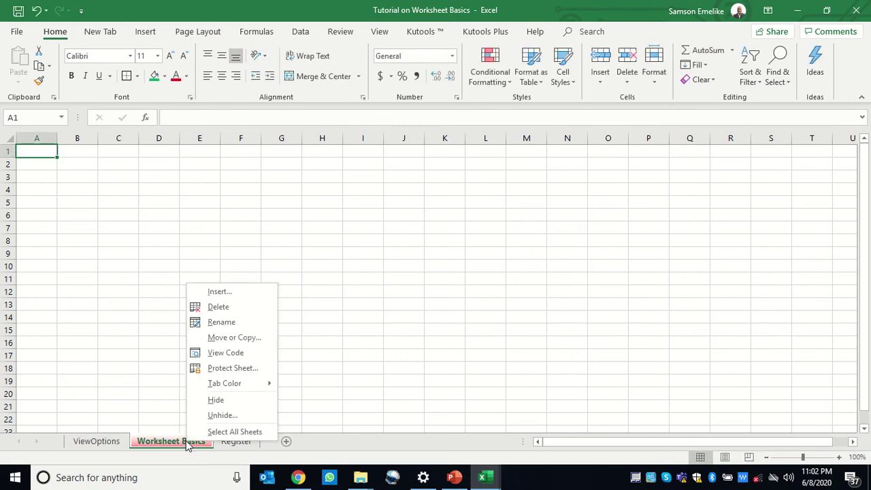
click(235, 330)
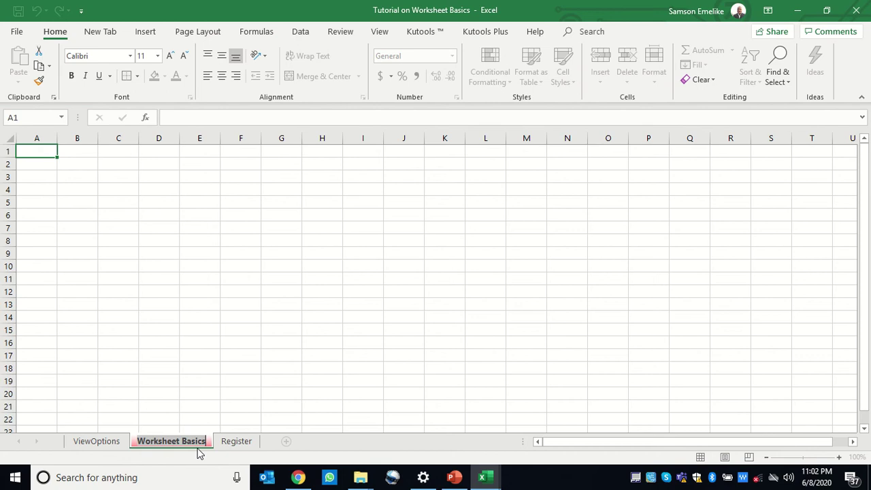
key(Return)
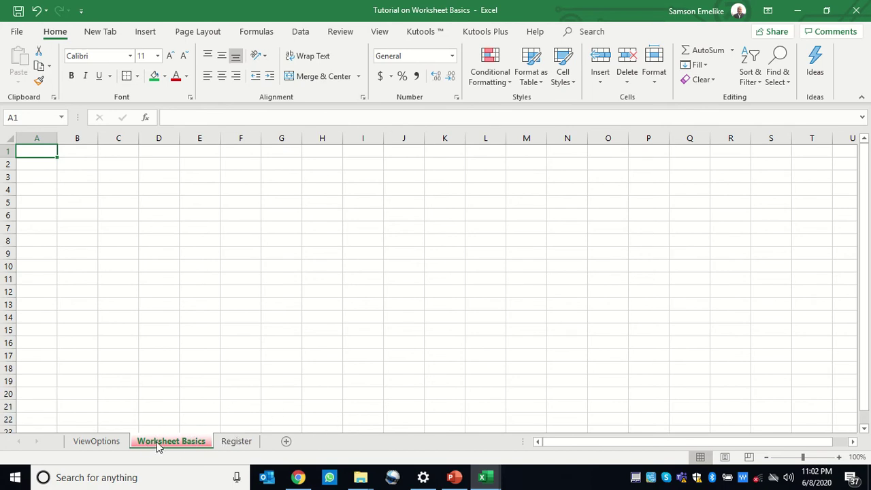
Move the Worksheet Basics sheet to the end of the workbook and place ViewOptions between Register and Worksheet Basics.
mouse_move(151, 443)
mouse_down()
mouse_move(181, 427)
mouse_move(257, 430)
mouse_move(238, 445)
mouse_move(171, 442)
mouse_move(210, 421)
mouse_move(272, 427)
mouse_up()
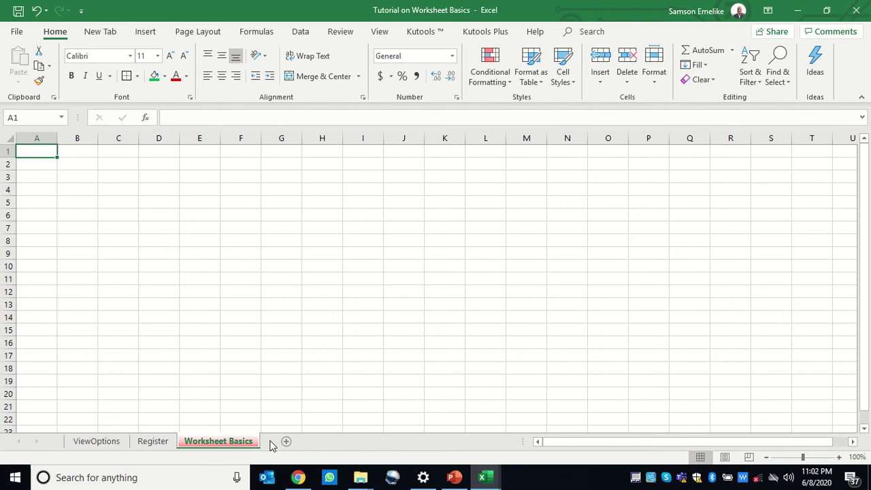
click(95, 444)
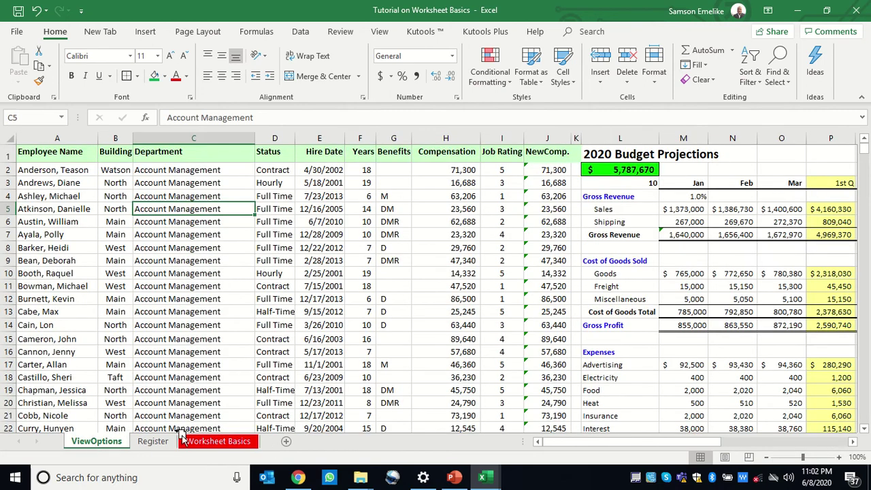
drag(180, 442, 180, 443)
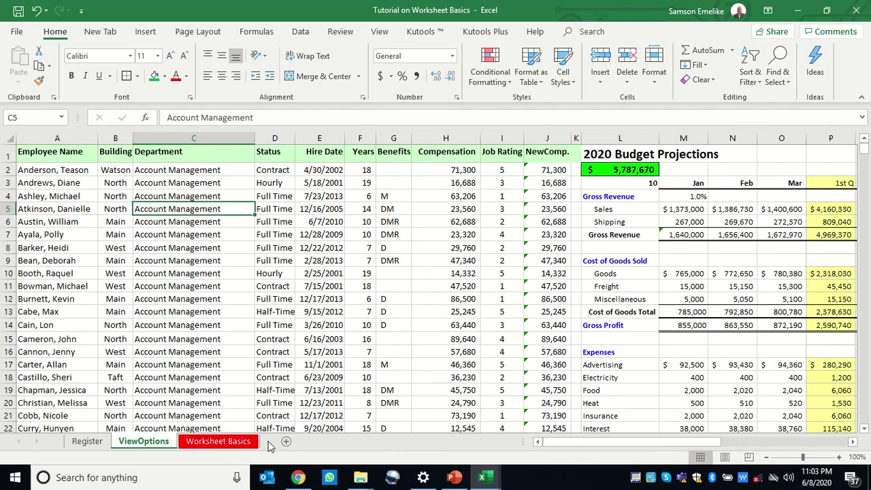
Add a new worksheet directly after Worksheet Basics and another one directly after Register.
click(234, 443)
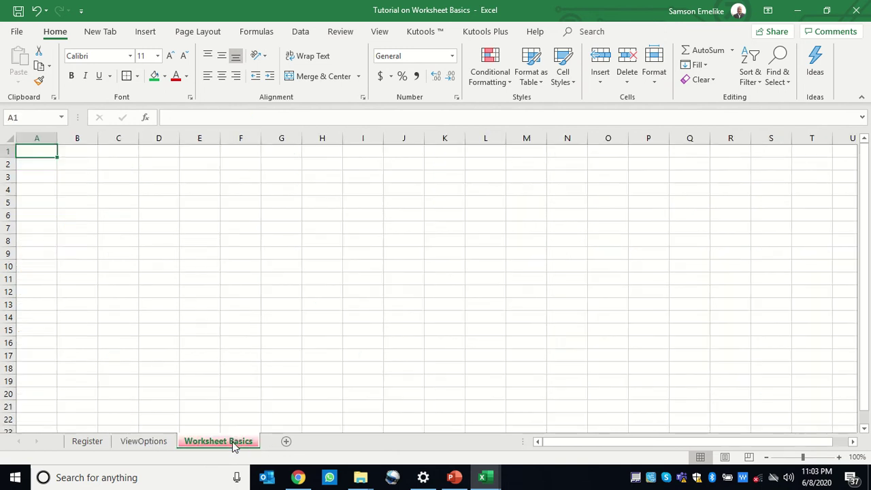
click(287, 443)
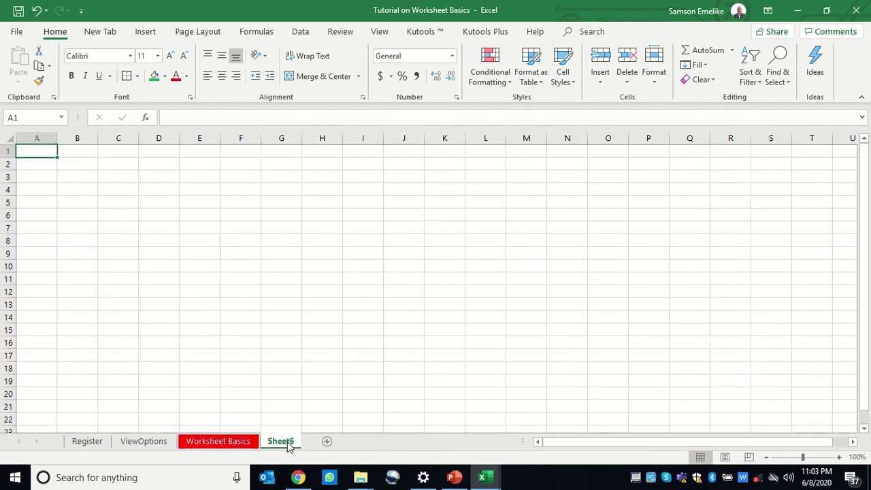
click(92, 446)
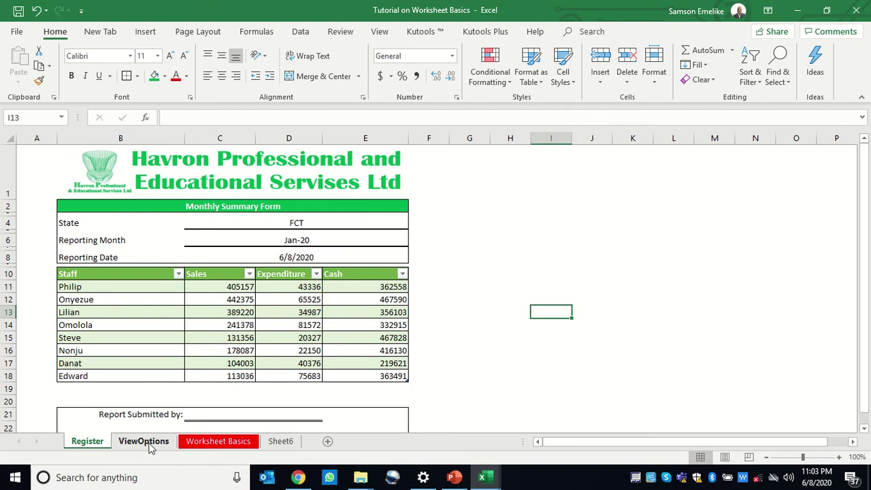
click(327, 443)
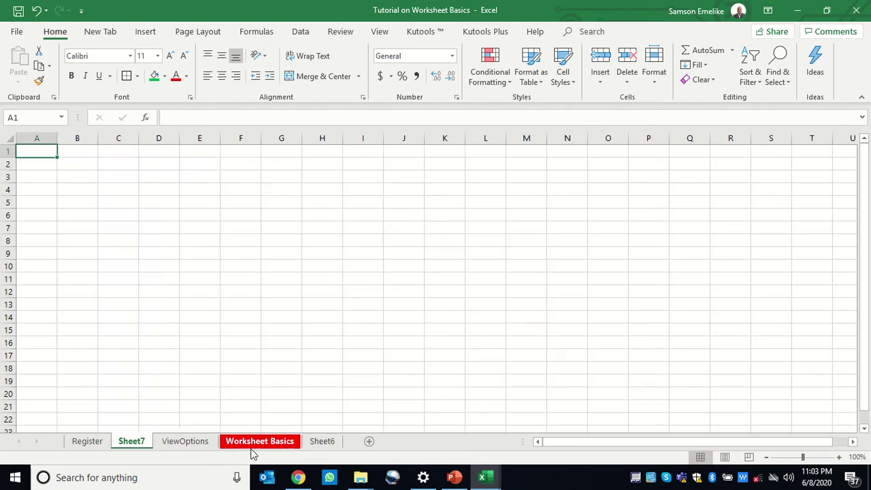
Move Sheet7 to the end of the workbook, and from there to the position before Register.
mouse_move(123, 443)
mouse_down()
mouse_move(142, 429)
mouse_move(360, 425)
mouse_up()
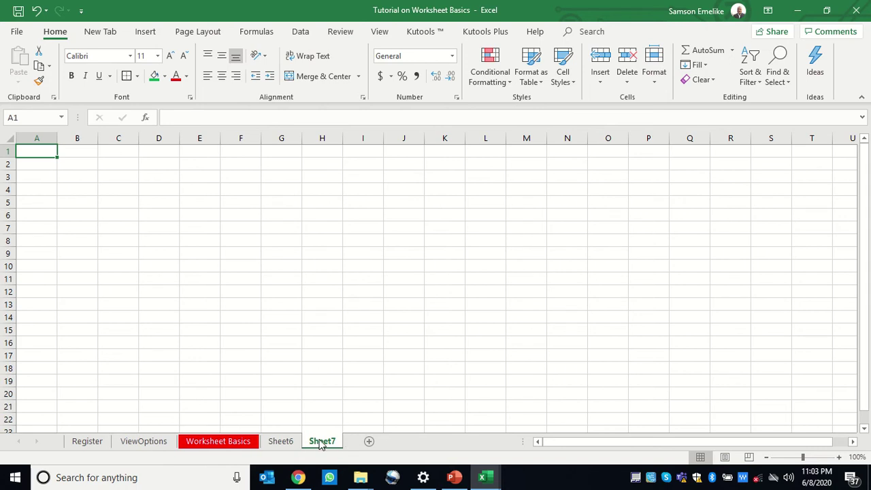
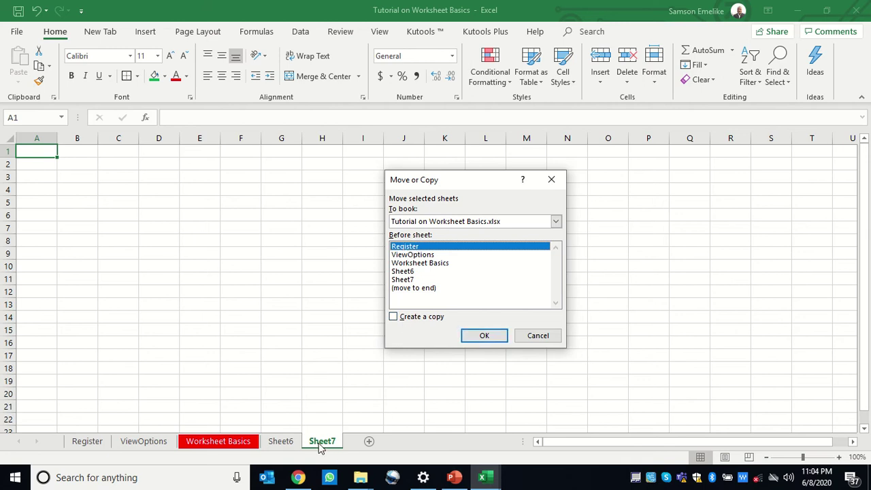
click(484, 335)
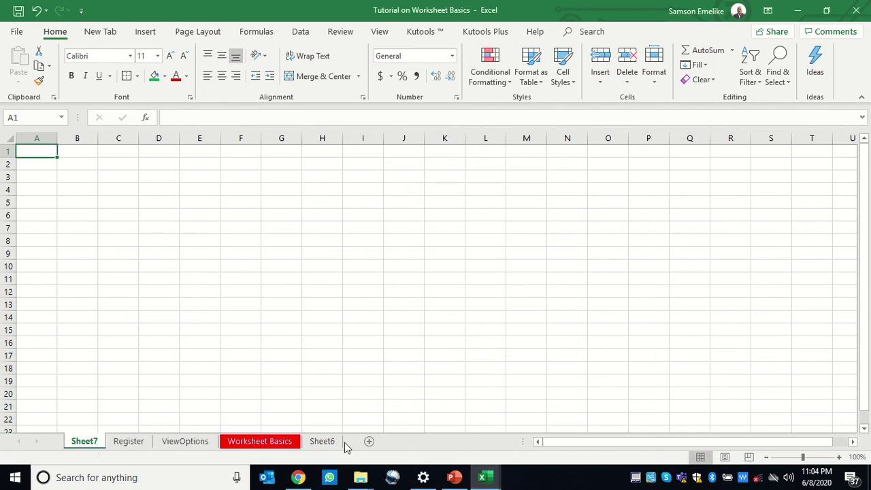
Create a copy of Sheet7 in the same workbook, placed before the Worksheet Basics sheet.
right_click(82, 441)
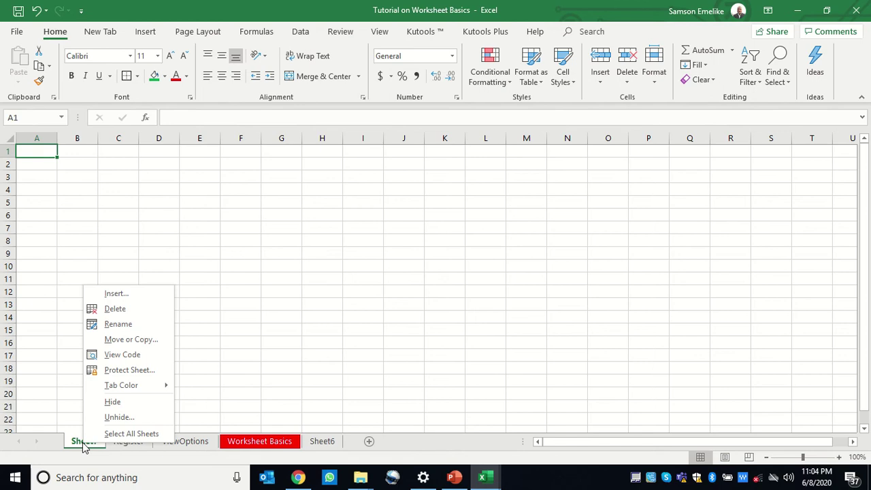
click(113, 339)
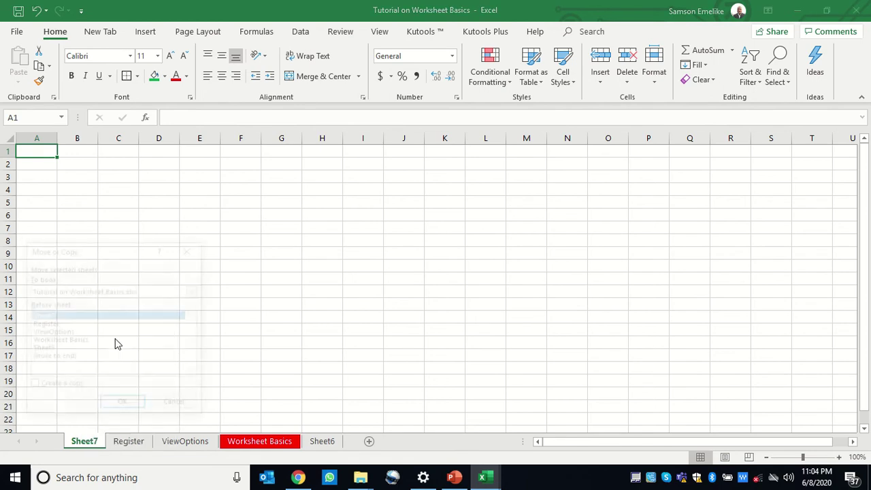
drag(96, 249, 389, 210)
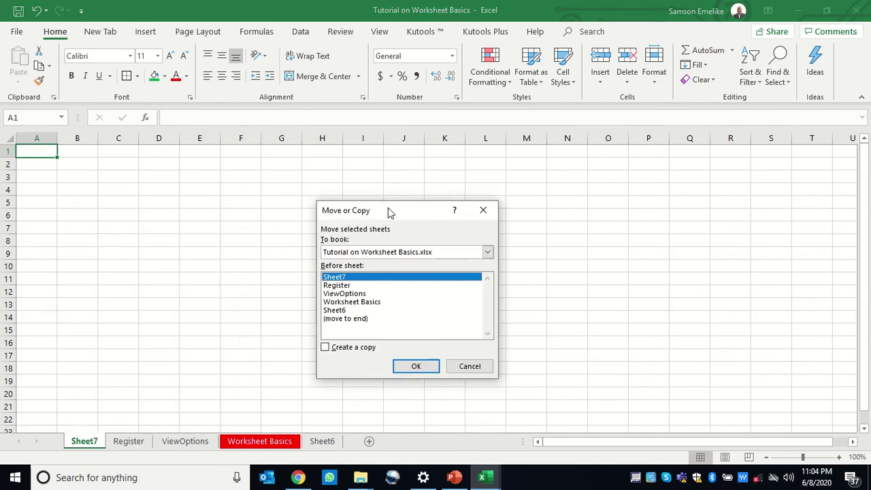
click(340, 303)
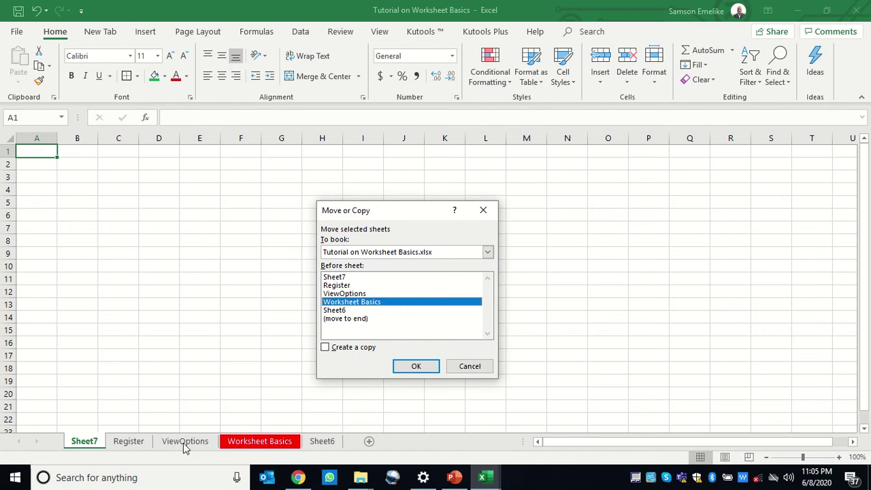
click(326, 348)
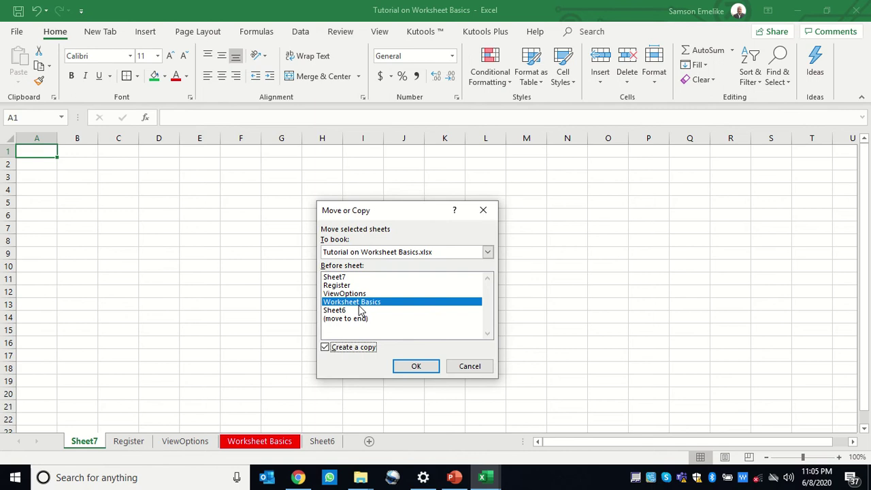
click(414, 366)
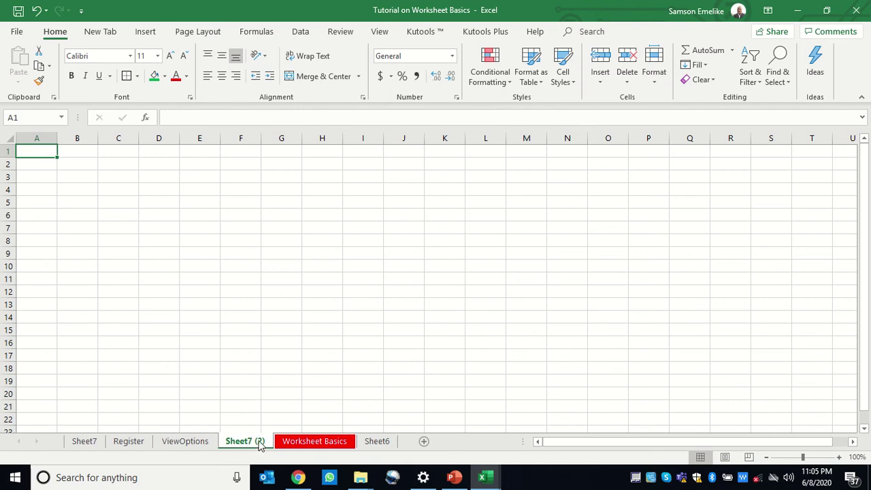
Move the Sheet7 (2) worksheet into the open workbook Book1, before its Sheet1, and switch to Book1.
right_click(259, 444)
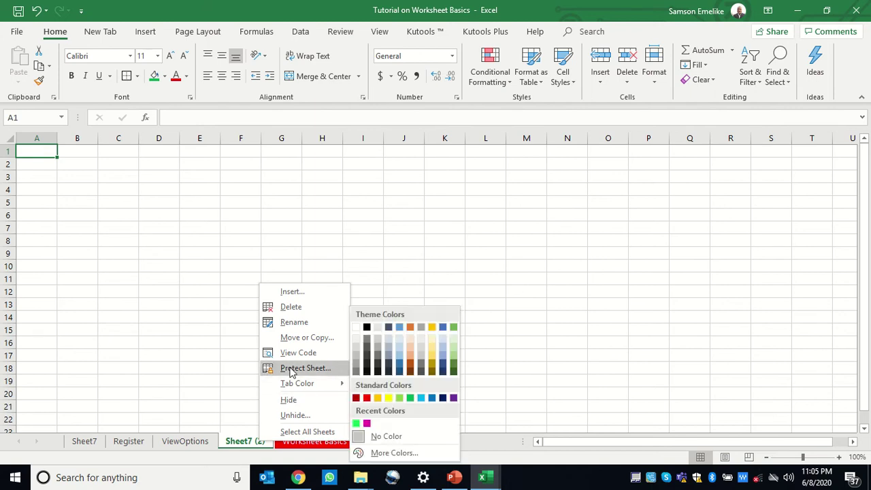
click(300, 338)
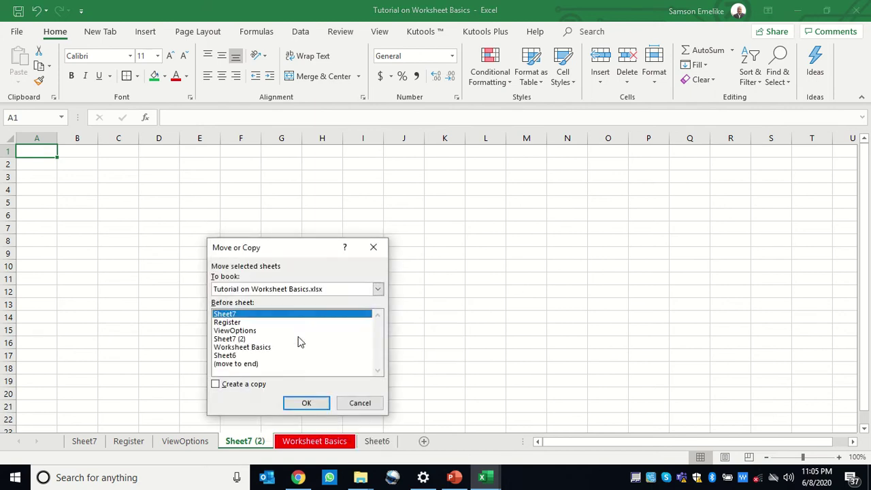
click(378, 289)
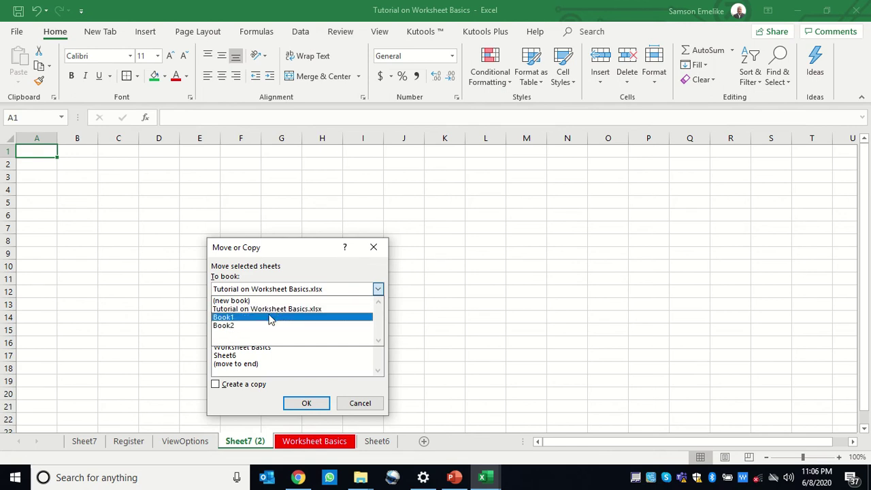
click(232, 318)
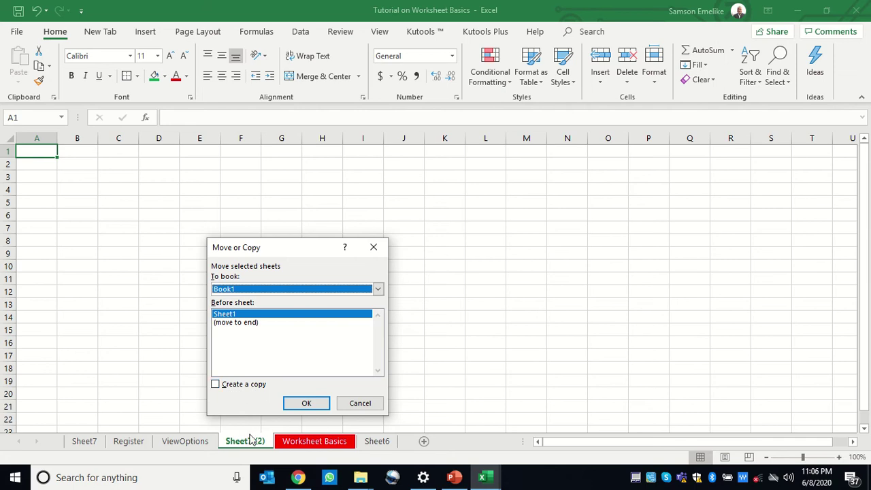
click(308, 404)
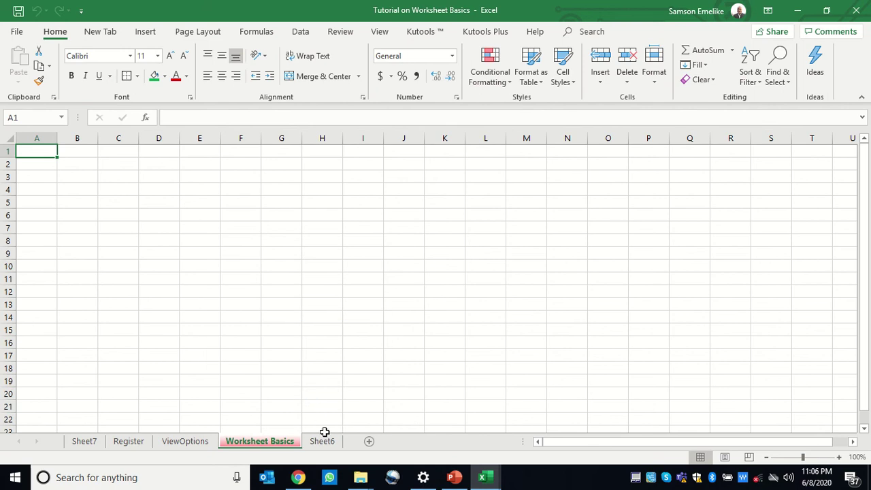
click(487, 478)
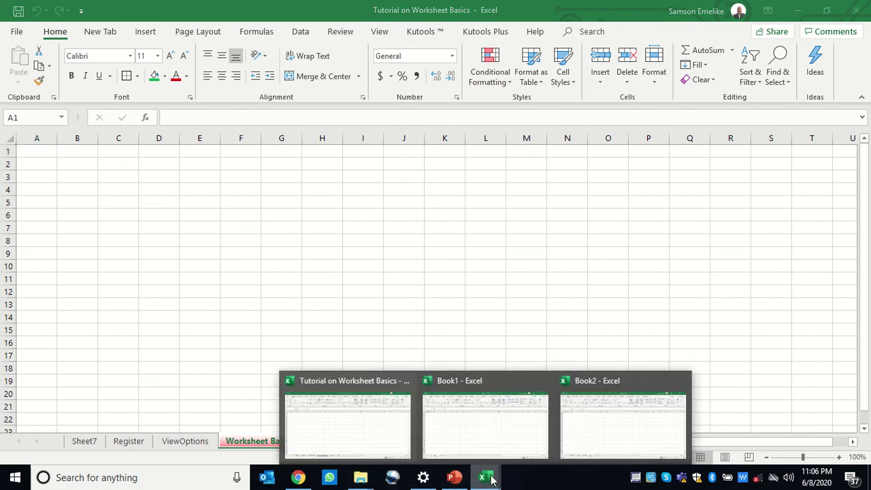
click(470, 430)
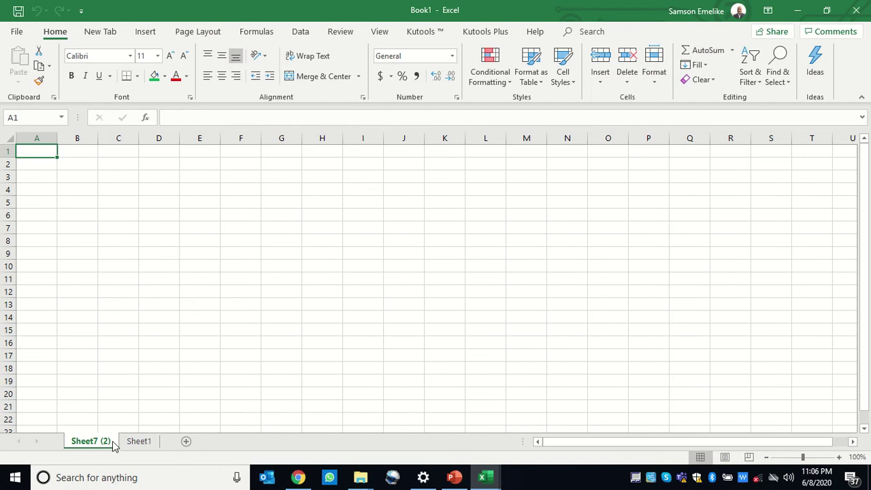
Return to the Tutorial on Worksheet Basics workbook, select cell E4 on the Worksheet Basics sheet and save the workbook.
click(799, 15)
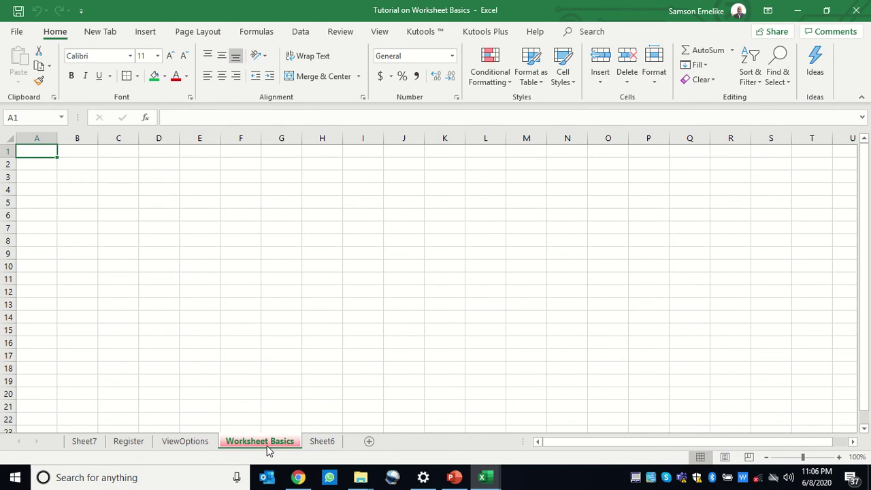
click(205, 190)
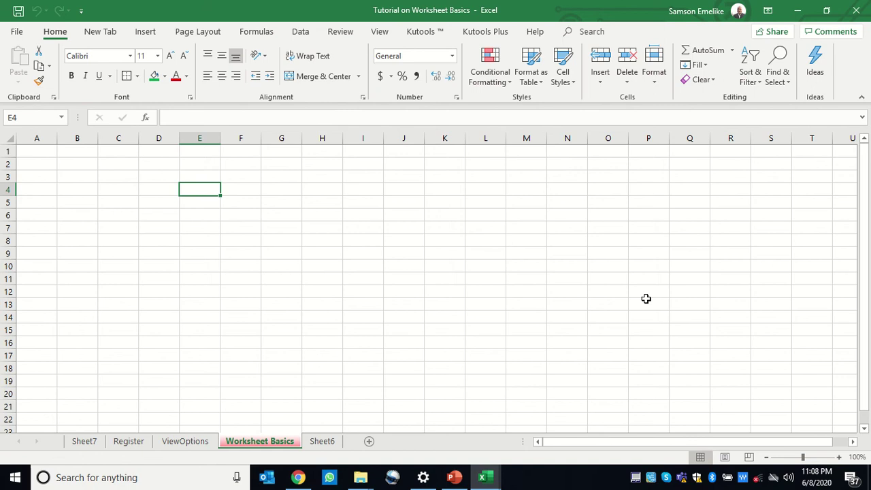
key(ctrl+s)
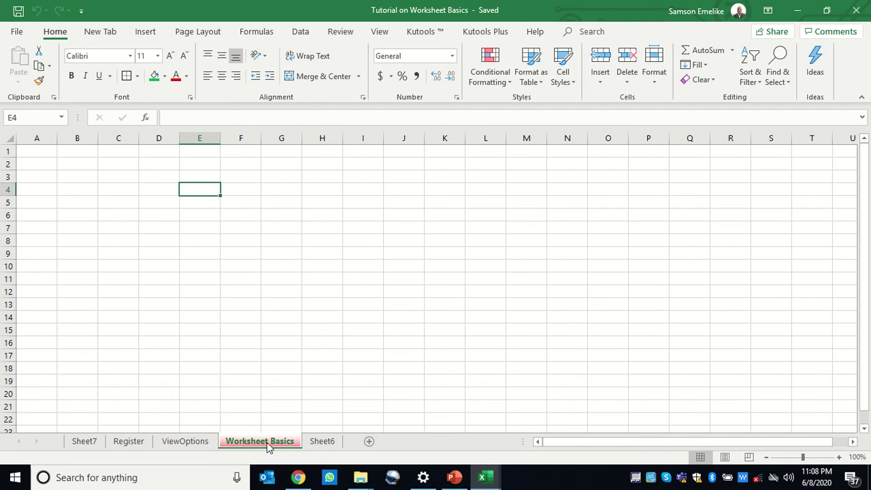
double_click(267, 442)
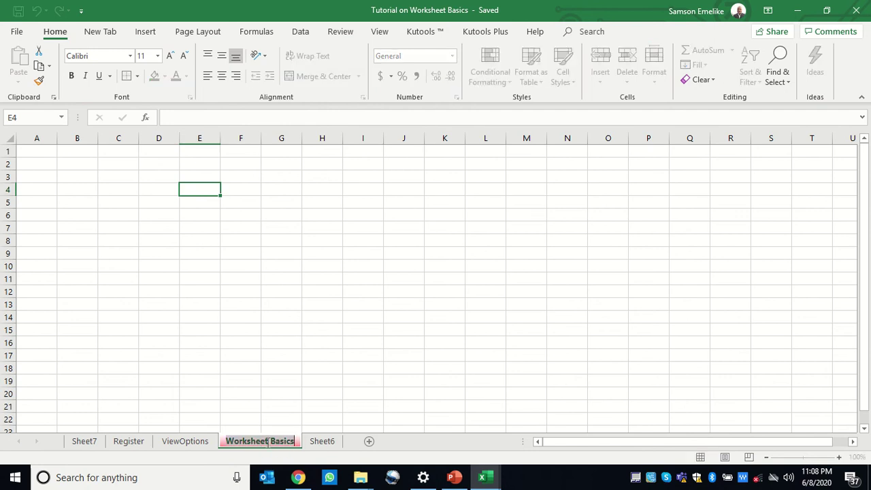
key(Return)
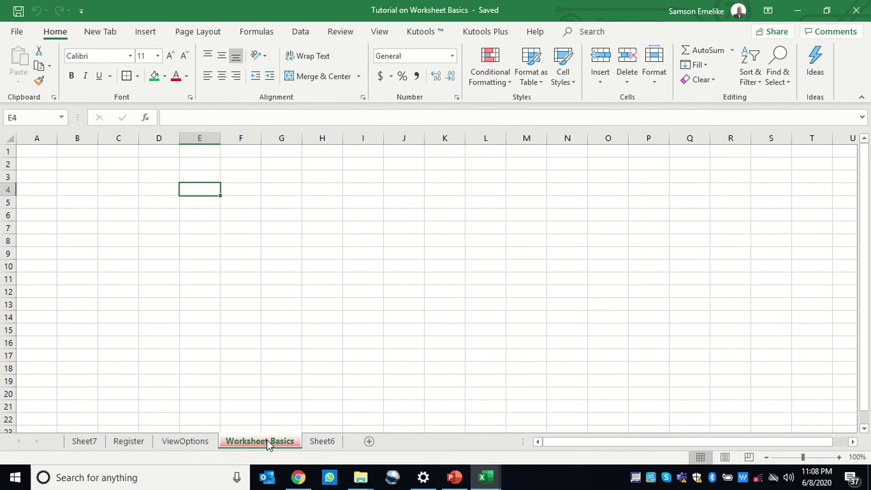
right_click(268, 442)
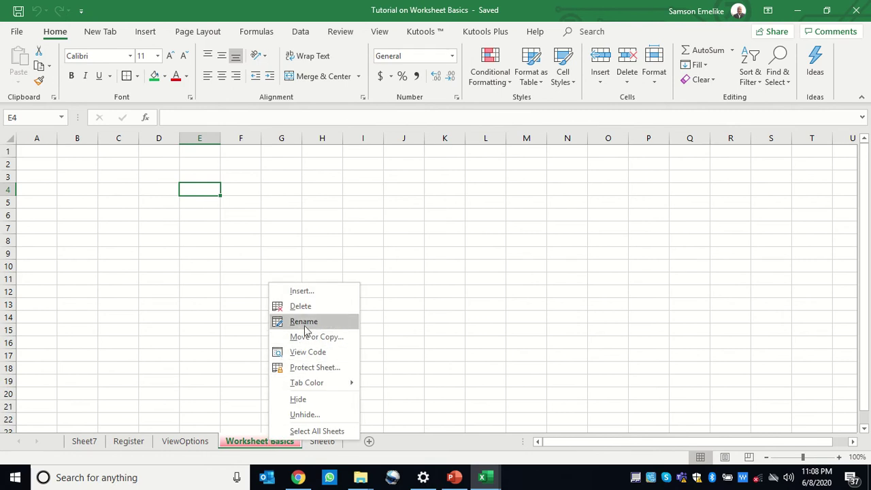
click(444, 367)
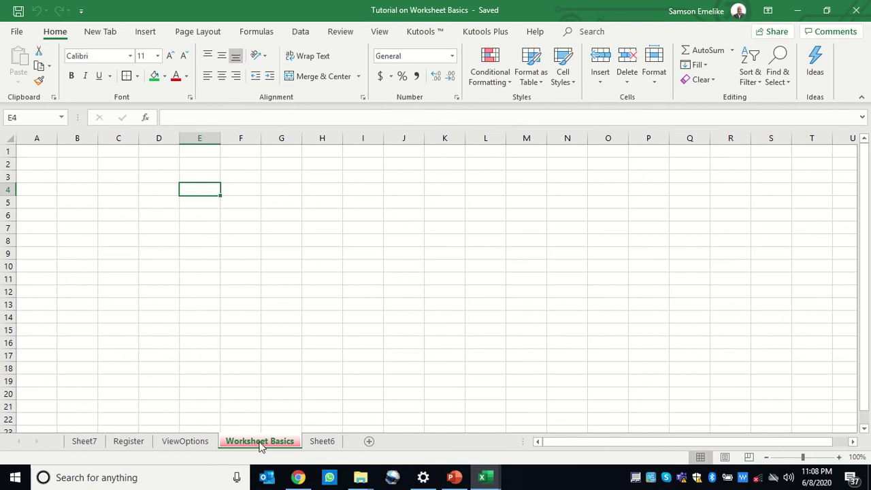
Colour the ViewOptions sheet tab standard yellow and switch to the Worksheet Basics sheet.
click(174, 443)
right_click(175, 444)
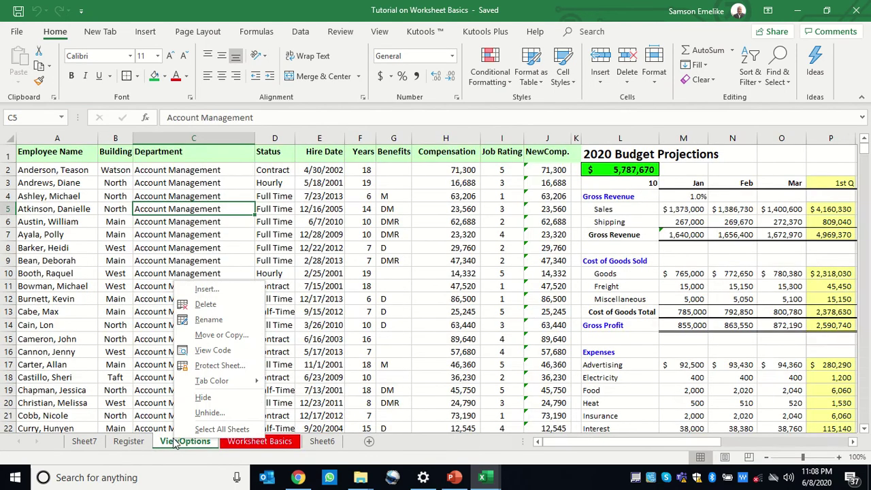
mouse_move(216, 383)
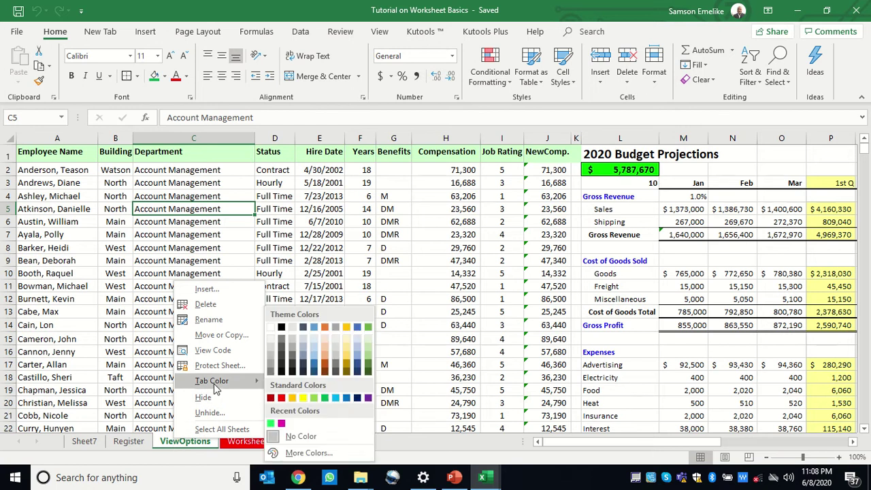
click(303, 399)
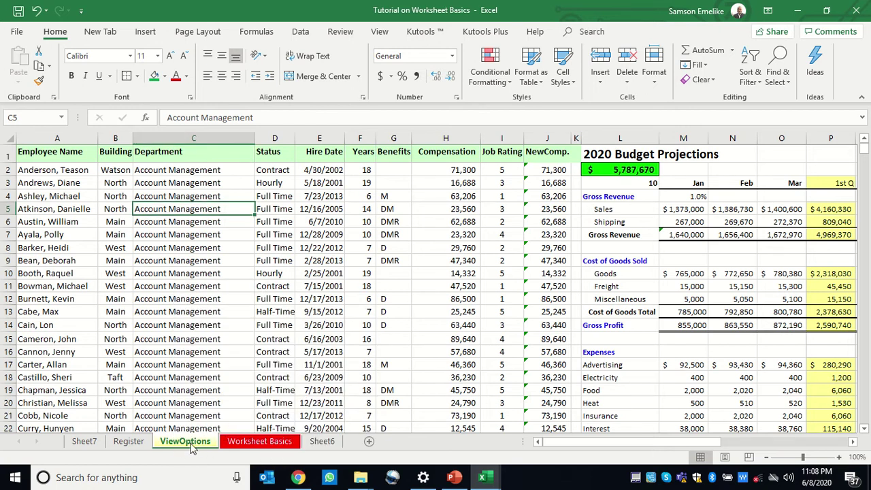
click(281, 443)
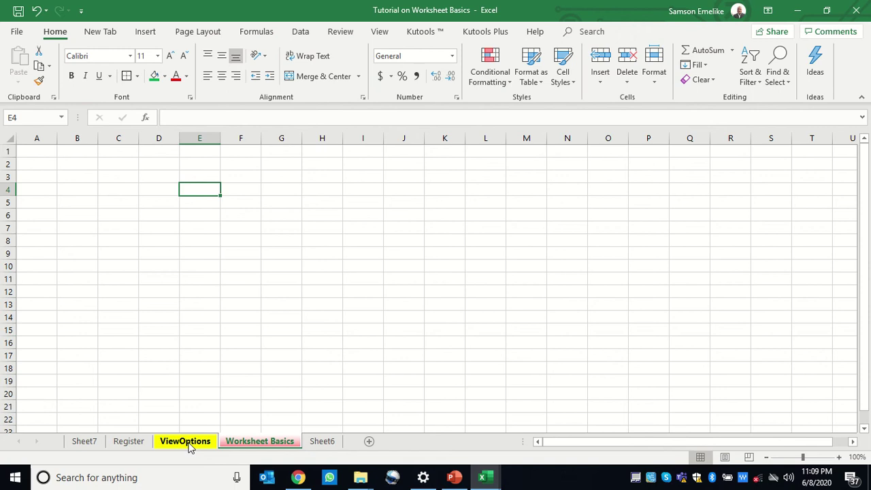
View the Register sheet, examine the ViewOptions employee list down to its last row, and return to cell A1.
click(139, 443)
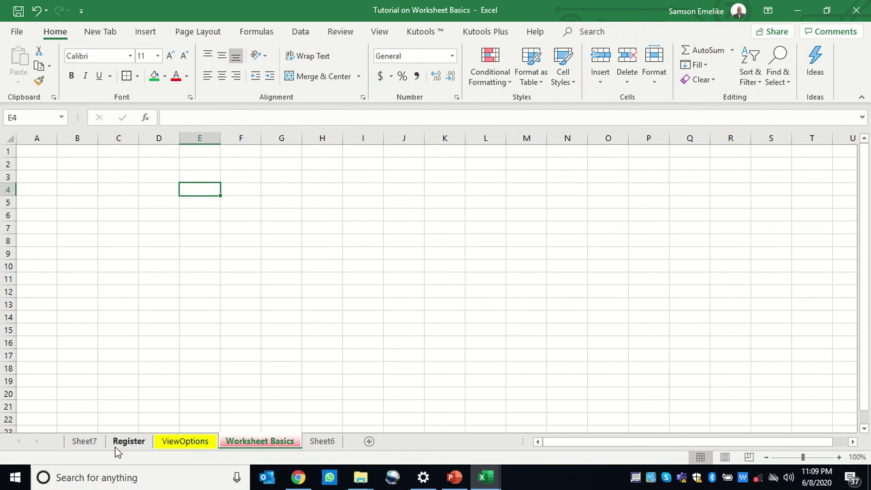
click(139, 446)
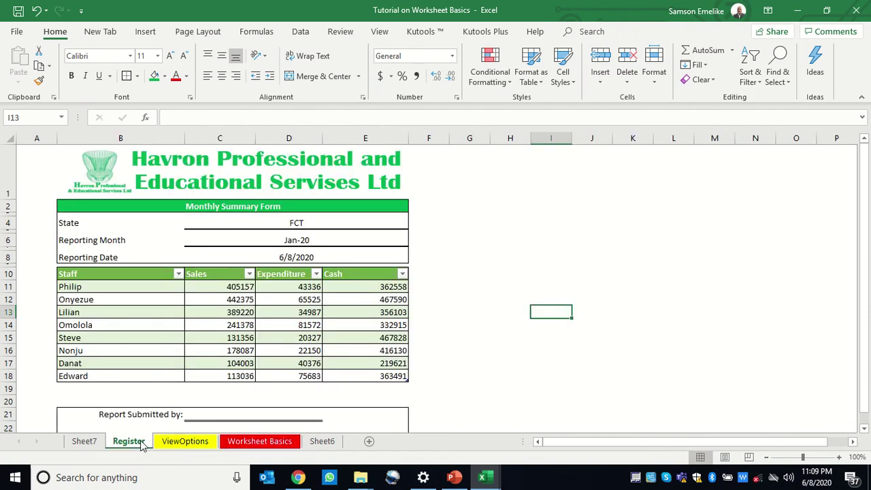
click(198, 443)
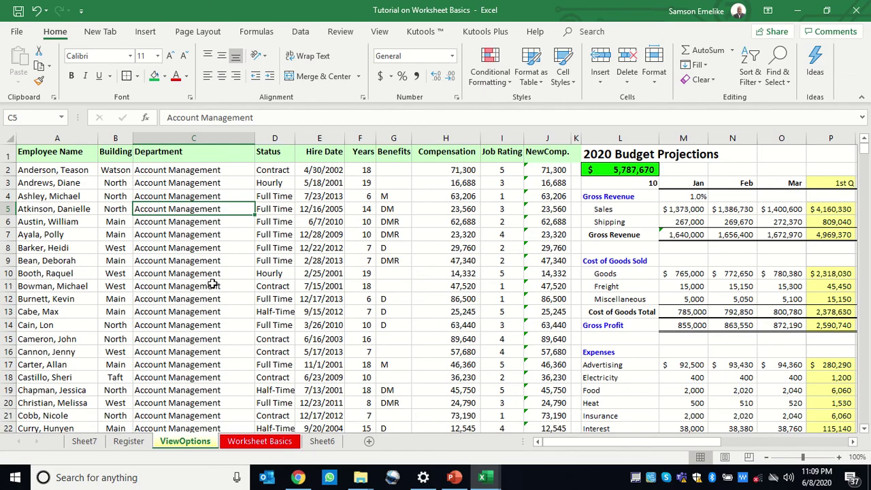
scroll(212, 283, down, 20)
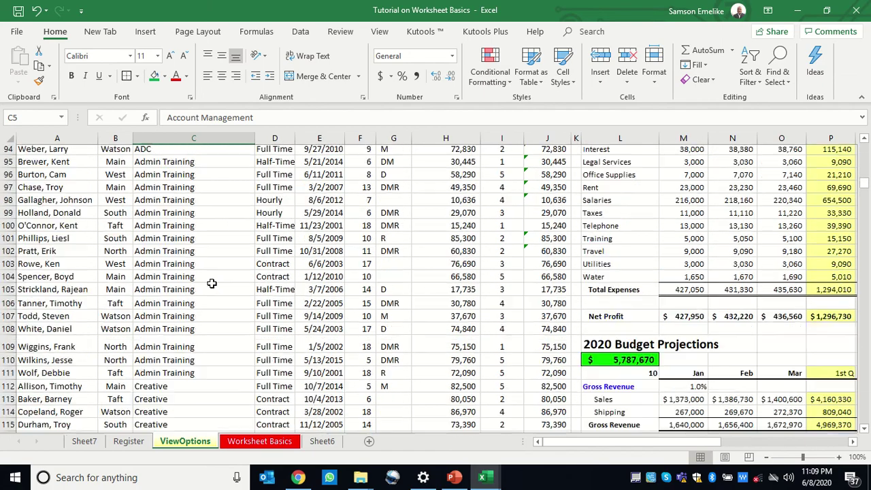
scroll(213, 283, down, 20)
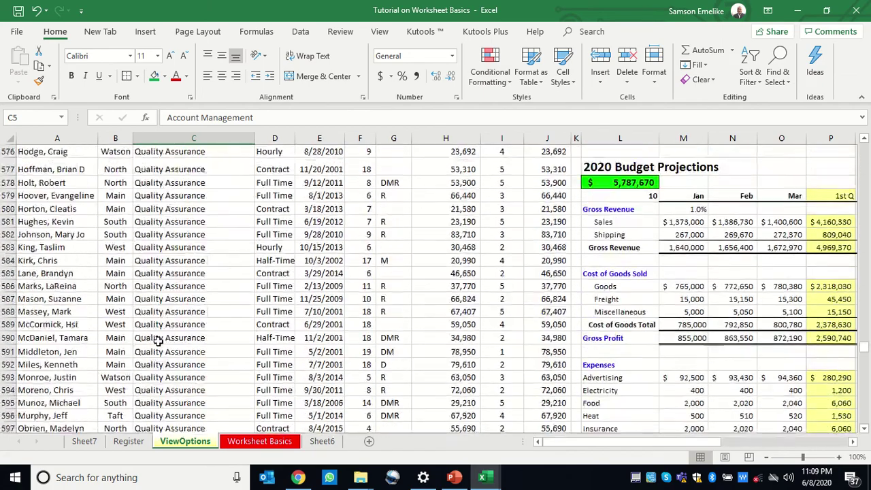
scroll(158, 341, down, 20)
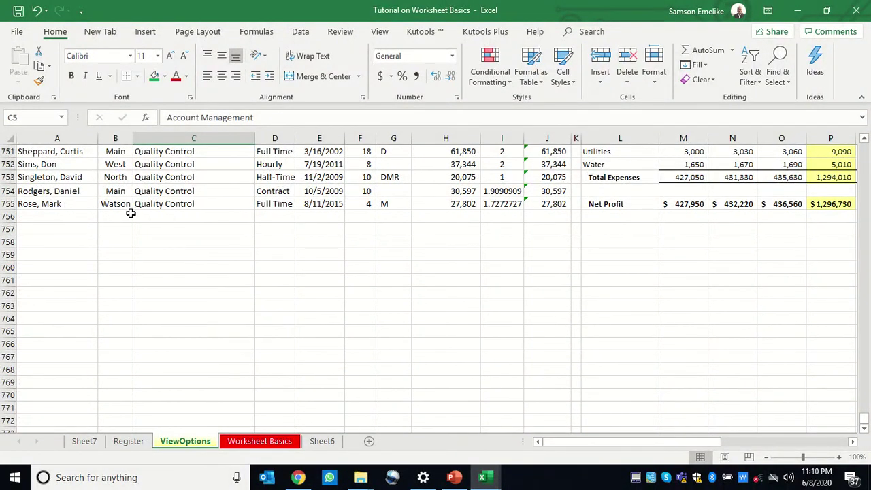
scroll(250, 221, up, 20)
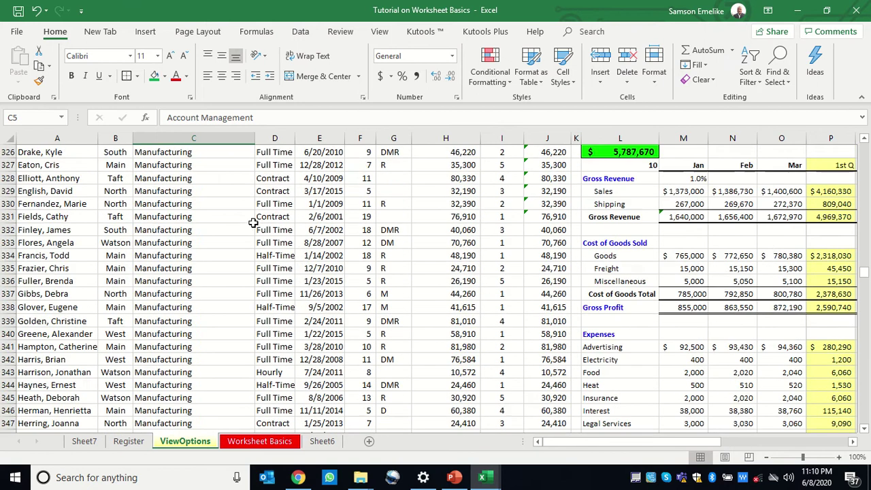
scroll(252, 223, up, 20)
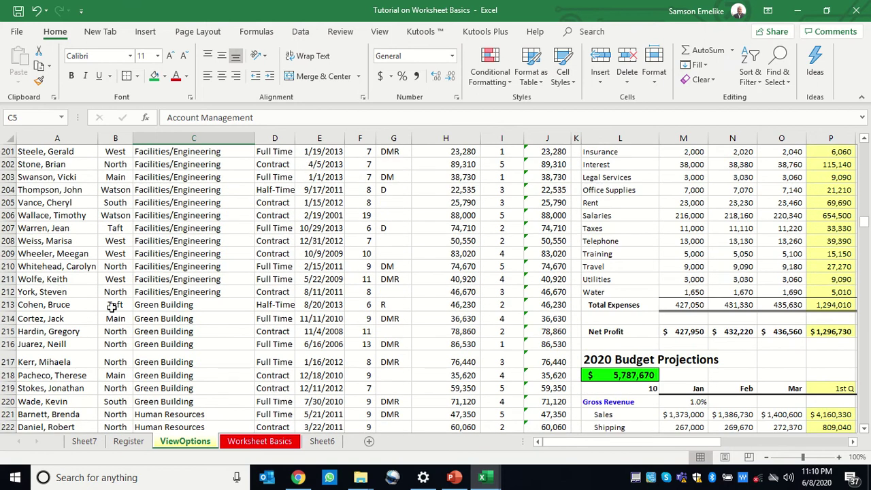
click(79, 321)
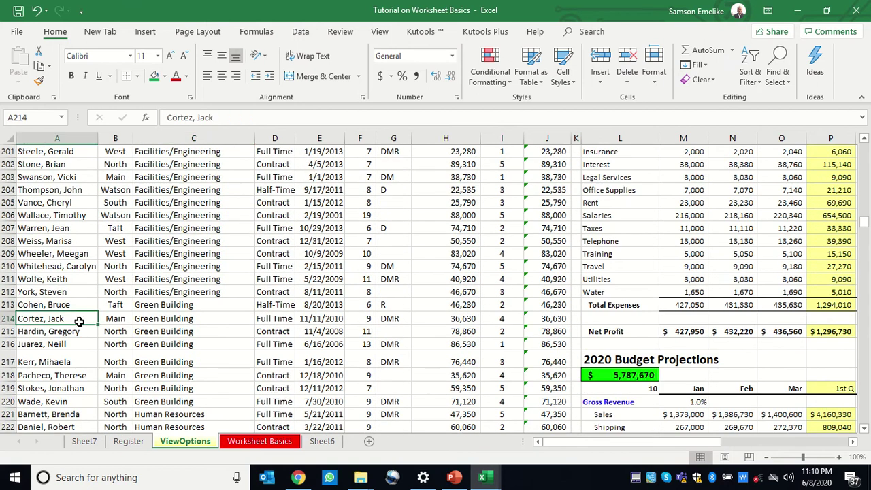
key(ctrl+Home)
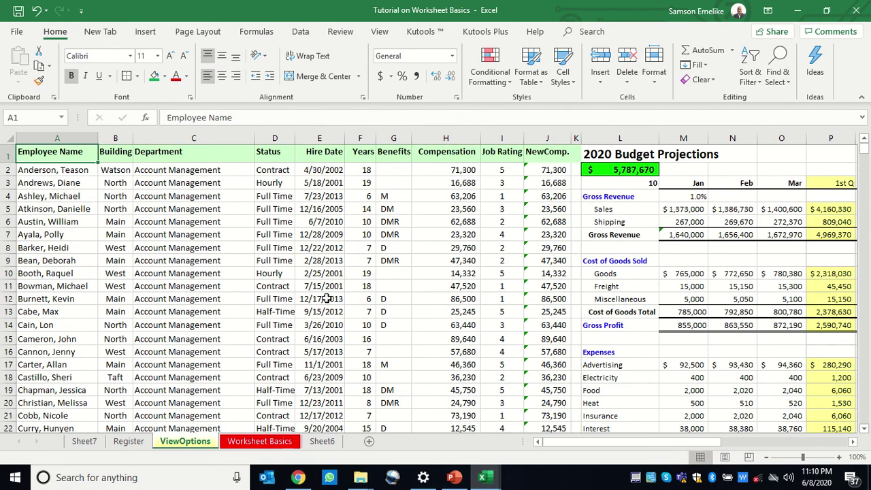
Fill rows 2 to 15 of the ViewOptions sheet with green.
drag(659, 441, 548, 442)
drag(5, 170, 3, 342)
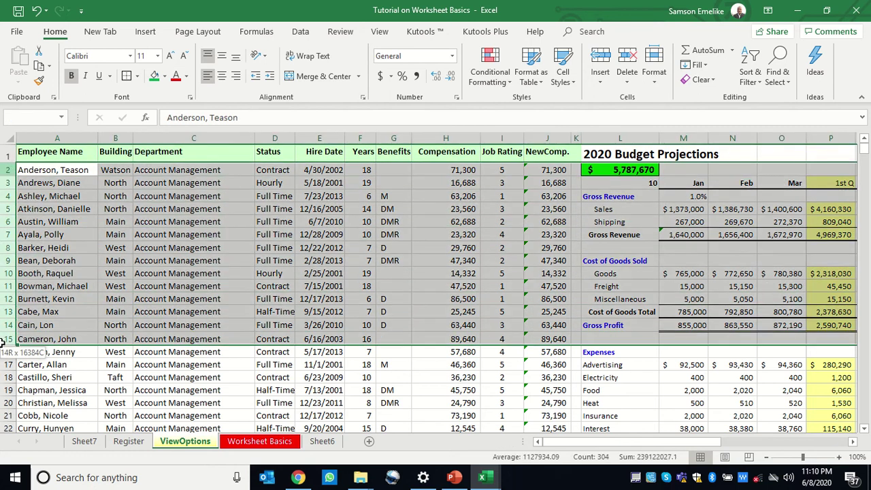
click(156, 76)
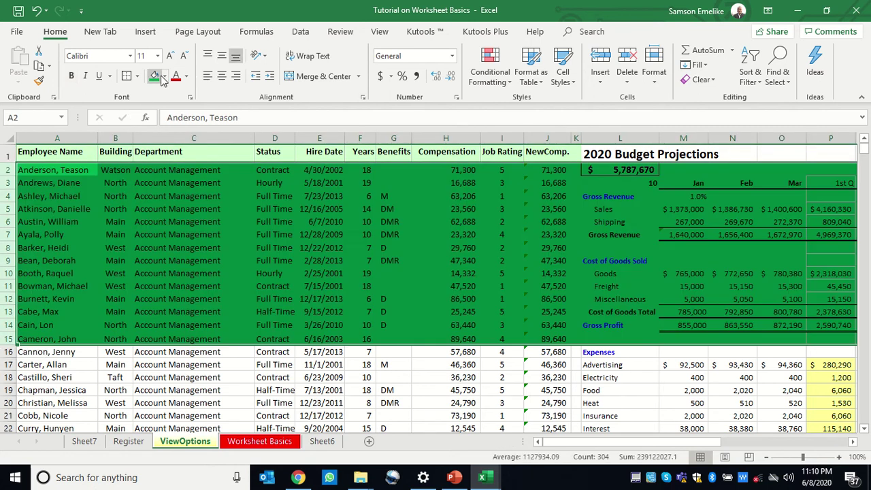
Go to the end of the ViewOptions employee list and fill rows 745 to 755 with yellow.
click(116, 325)
double_click(122, 329)
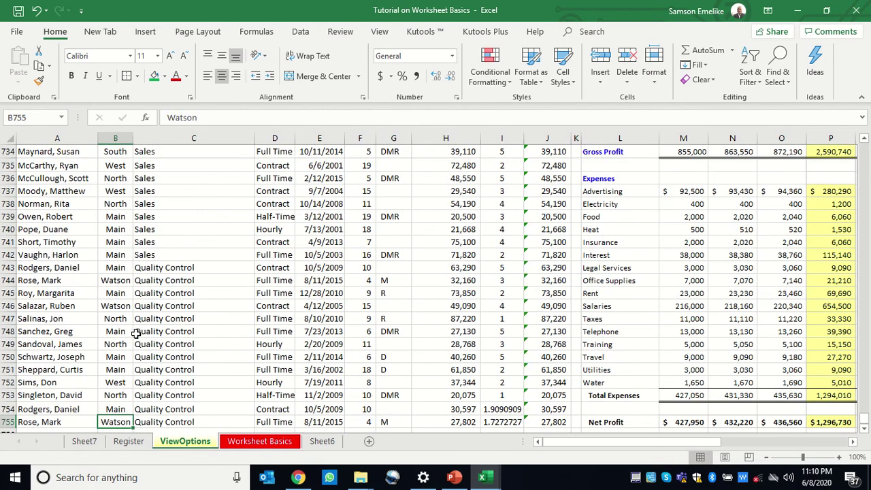
drag(7, 293, 37, 321)
click(164, 77)
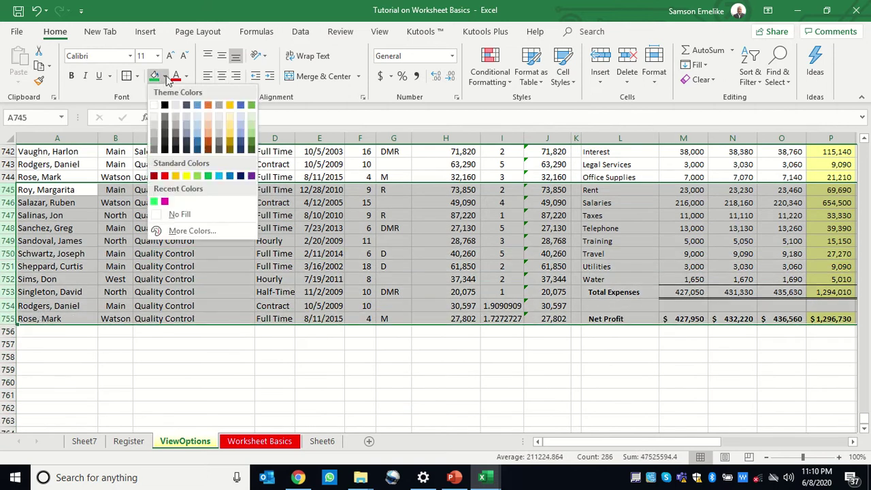
click(187, 177)
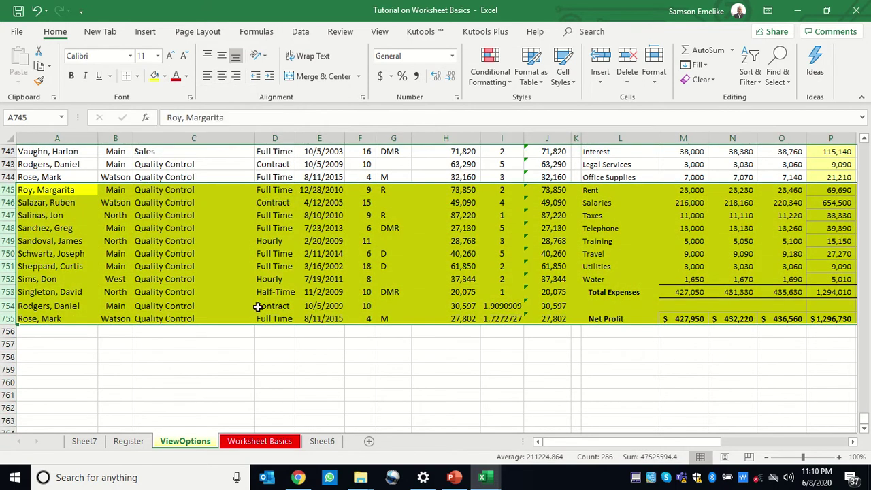
Go back to the start of the ViewOptions employee list and select cell A16.
click(116, 297)
key(ctrl+Up)
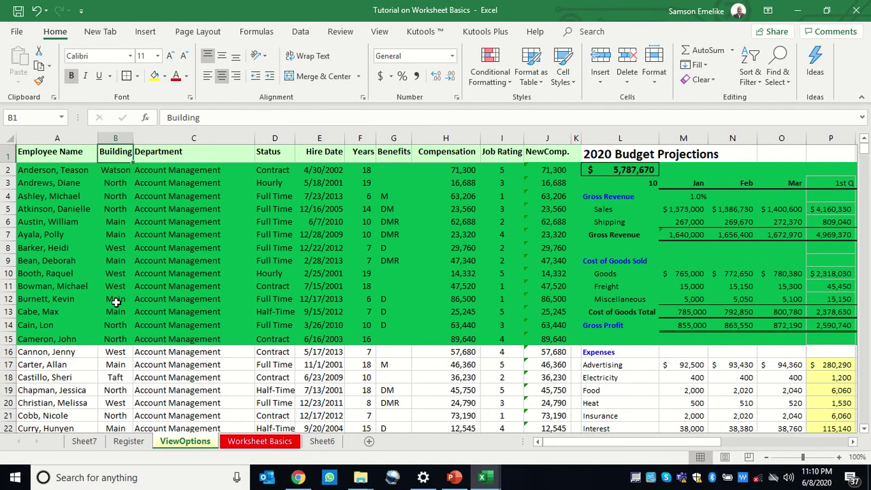
click(30, 352)
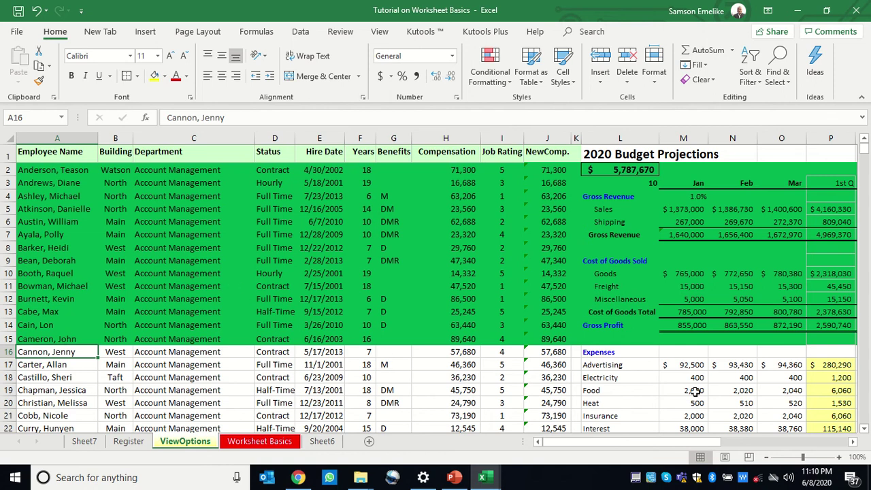
Split the ViewOptions sheet into upper and lower panes directly above row 16.
scroll(648, 401, down, 8)
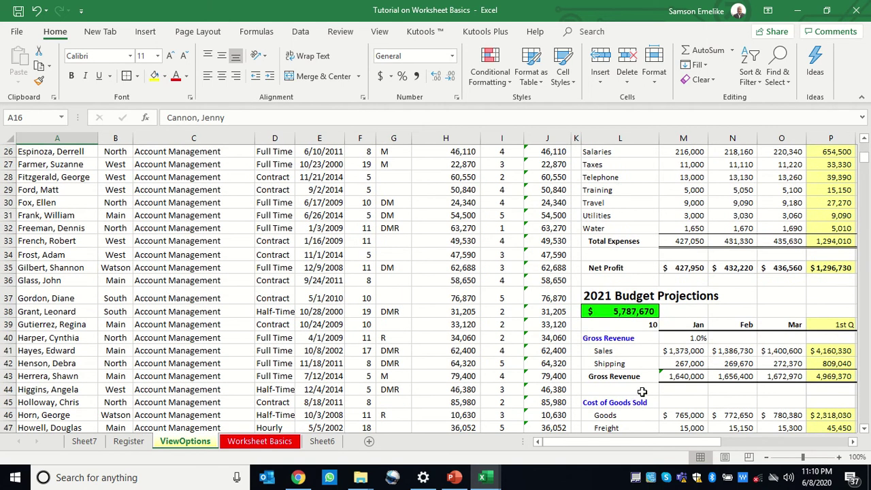
scroll(385, 331, up, 4)
scroll(384, 331, up, 4)
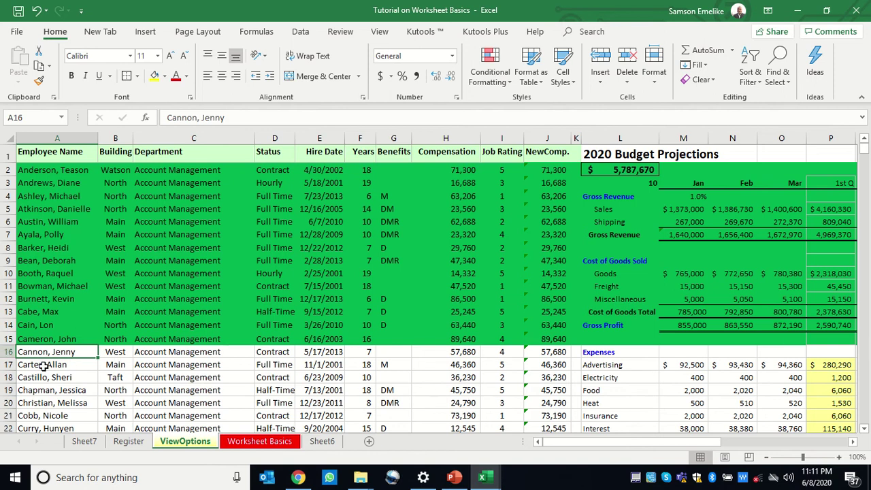
click(7, 351)
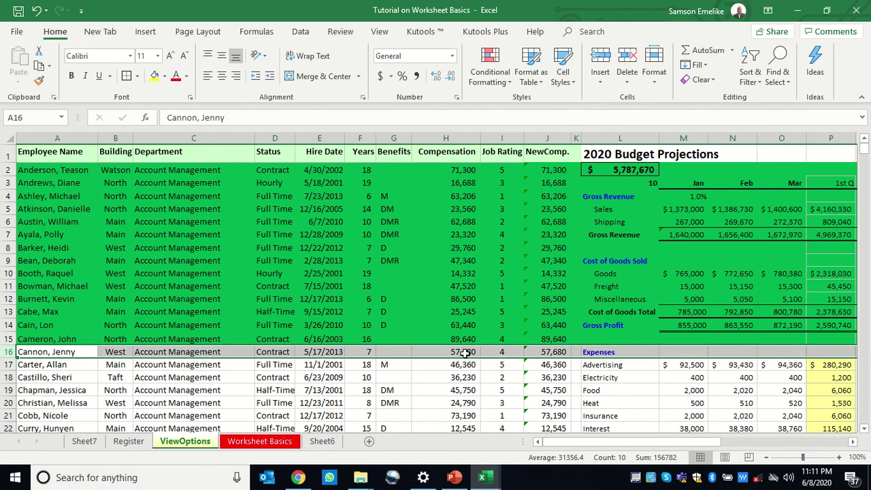
click(380, 32)
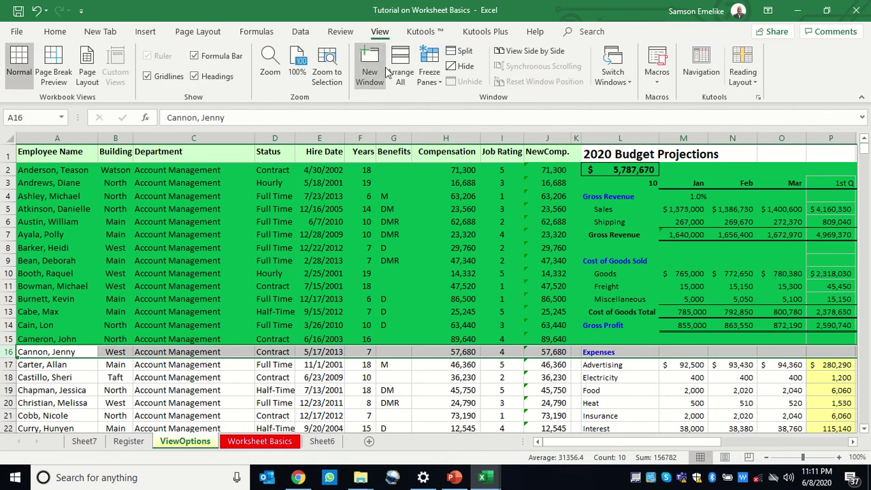
click(461, 56)
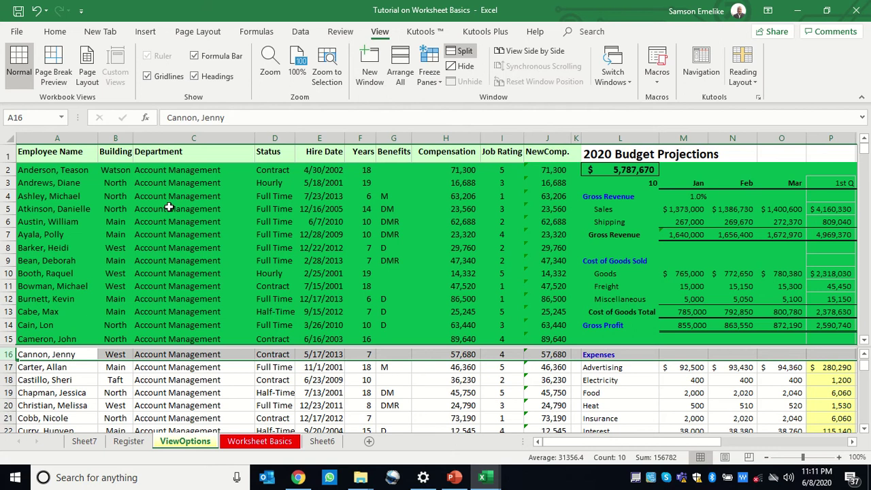
Show the header and first employee rows in the lower pane and the yellow rows 751 to 755 in the upper pane.
scroll(261, 248, up, 4)
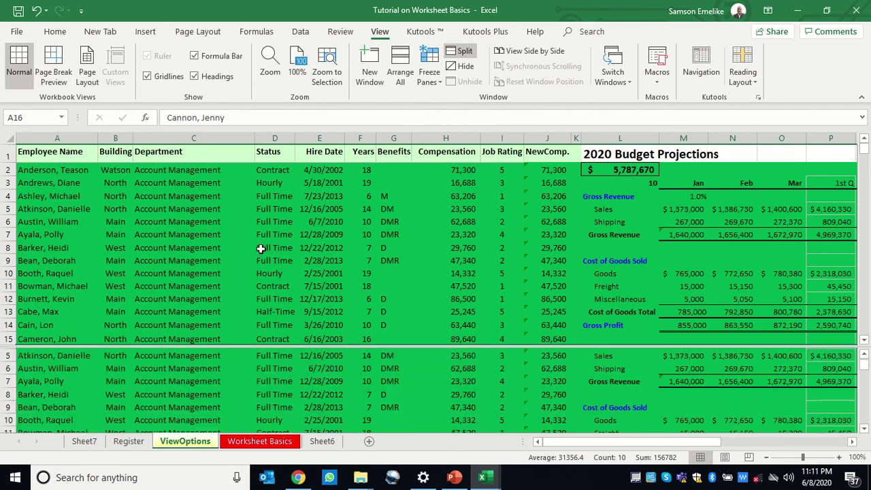
scroll(260, 249, up, 2)
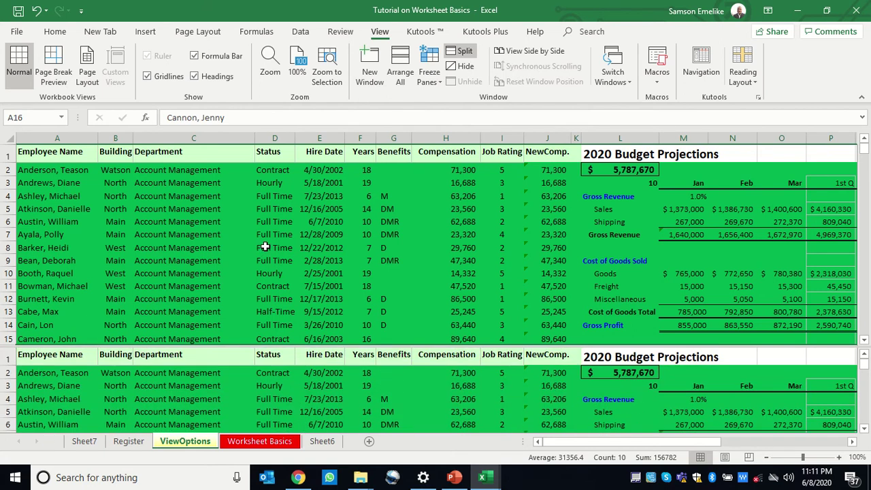
click(26, 170)
scroll(58, 189, down, 20)
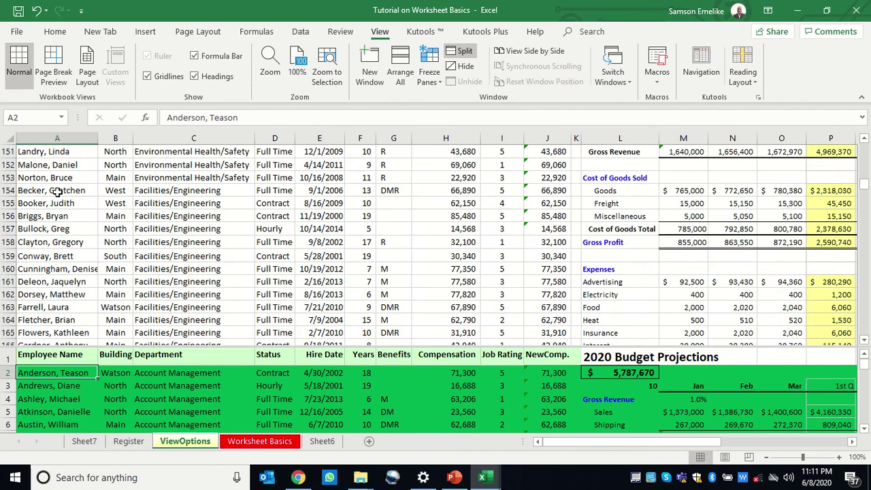
scroll(59, 192, down, 20)
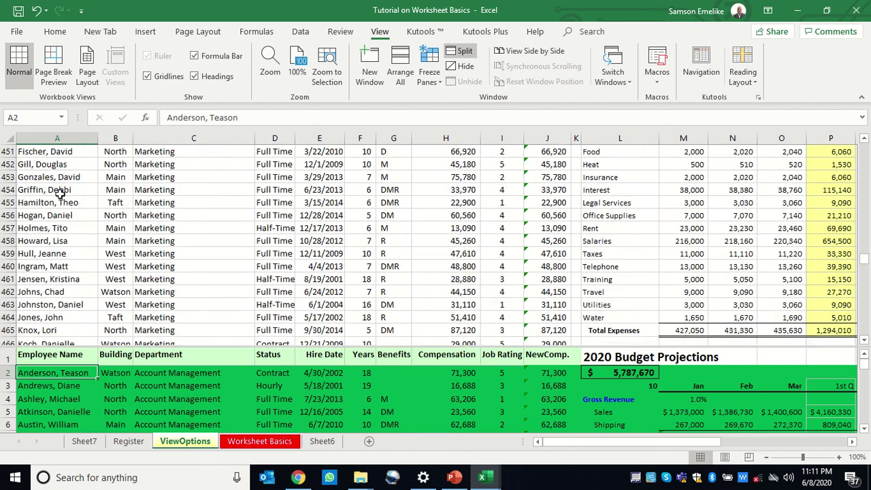
scroll(61, 195, down, 20)
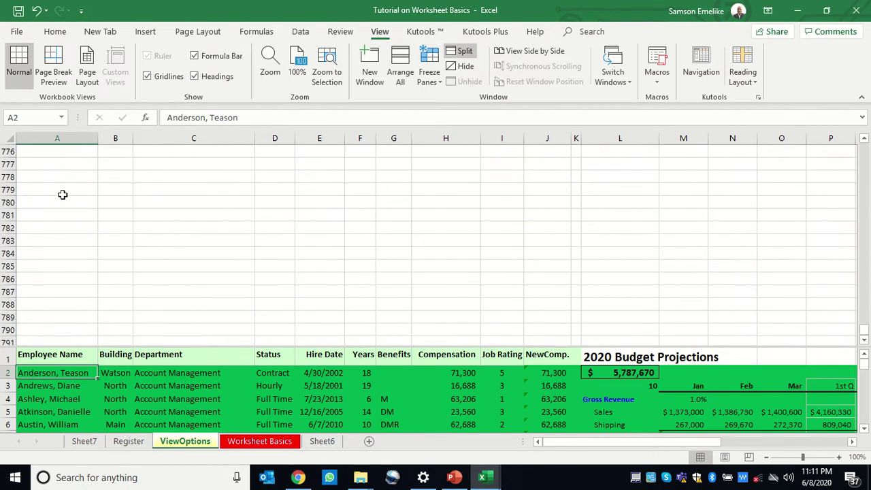
scroll(62, 194, down, 4)
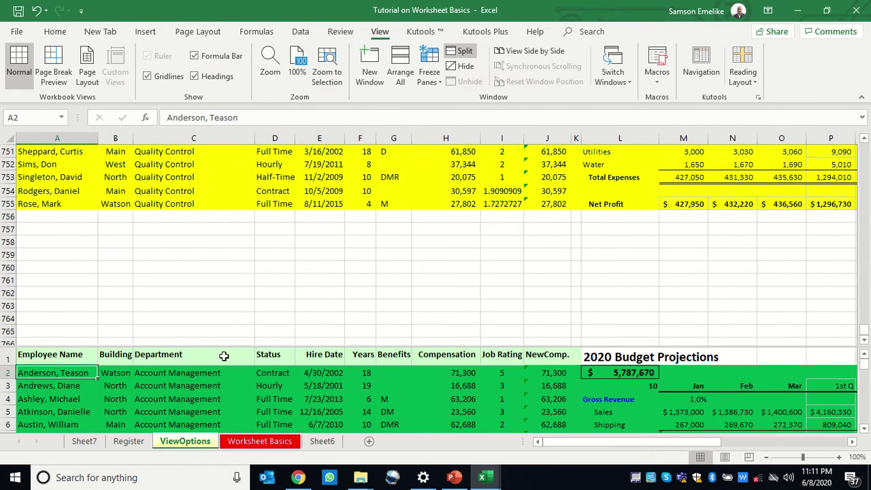
Bring the yellow rows 751 to 755 into view in the lower pane as well.
click(297, 385)
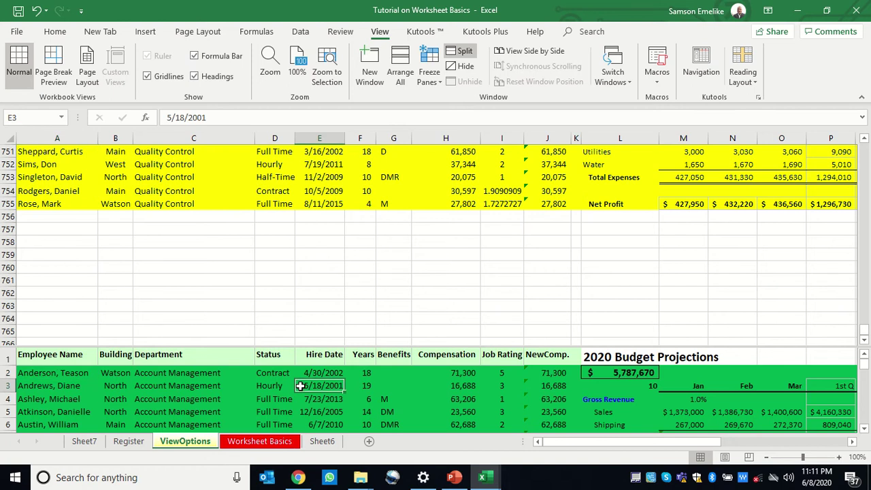
scroll(300, 385, down, 20)
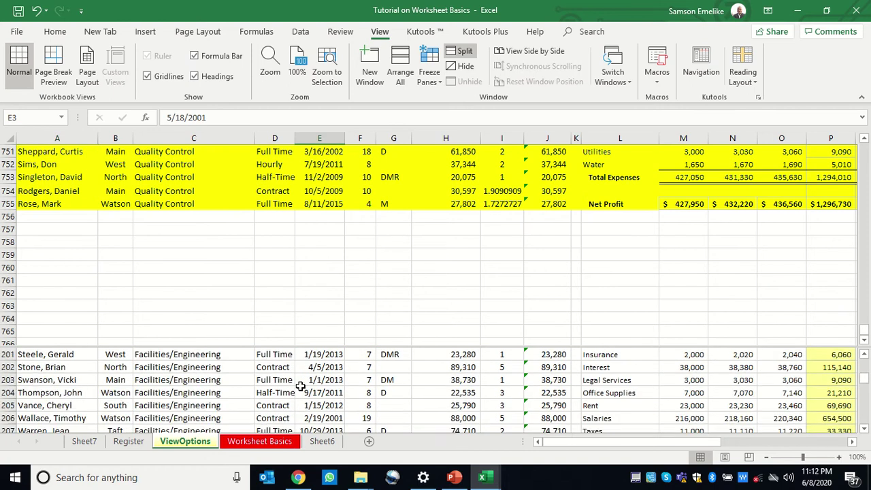
scroll(300, 385, down, 20)
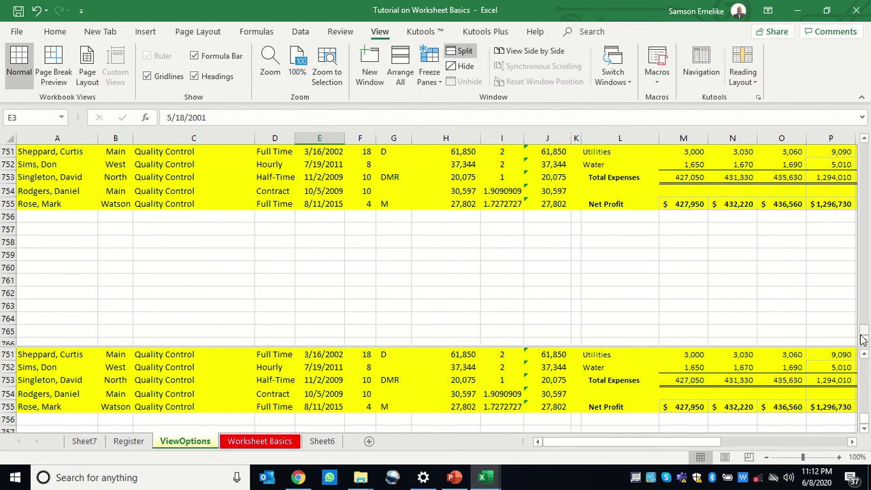
Show the rows from 630 onward in the upper pane and move the split bar up to just below row 639.
drag(865, 333, 865, 300)
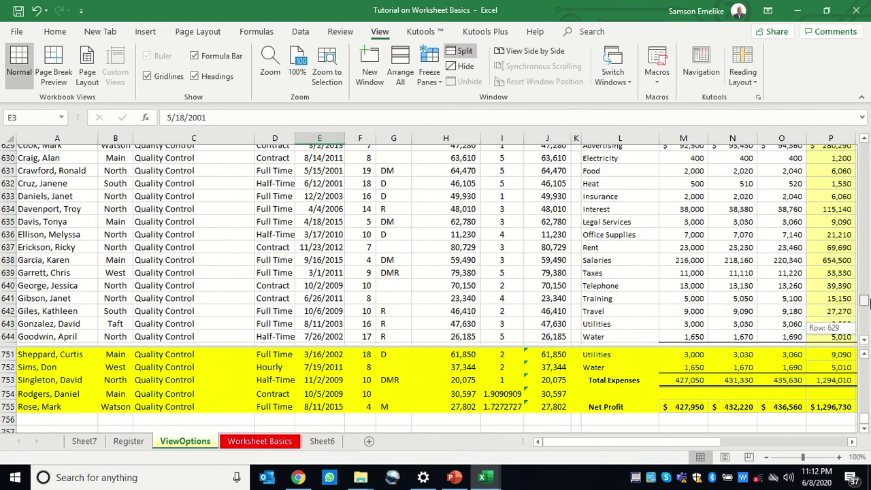
drag(865, 299, 865, 301)
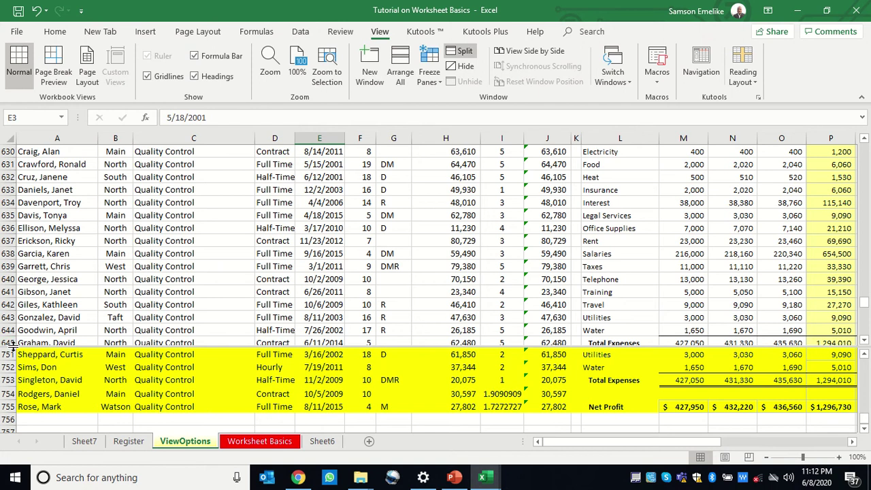
drag(12, 347, 12, 272)
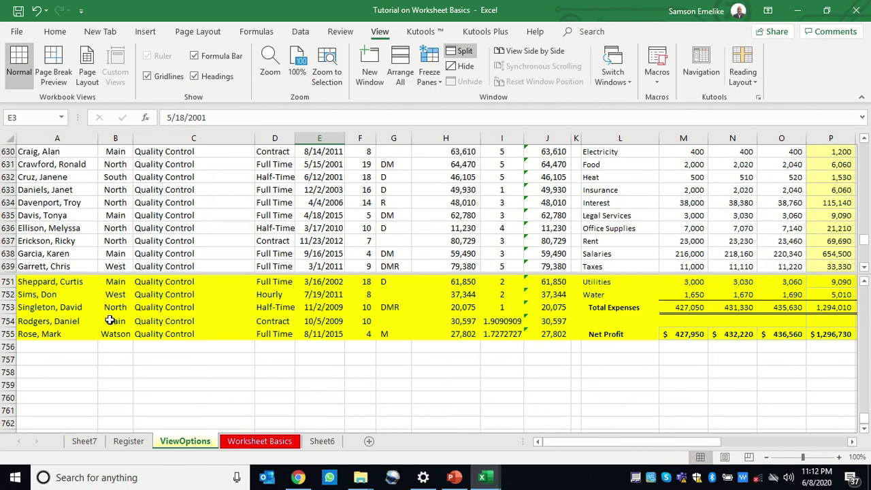
Select cell C753 in the lower pane and bring that pane back to the header row.
scroll(116, 323, up, 20)
scroll(136, 320, down, 20)
click(166, 309)
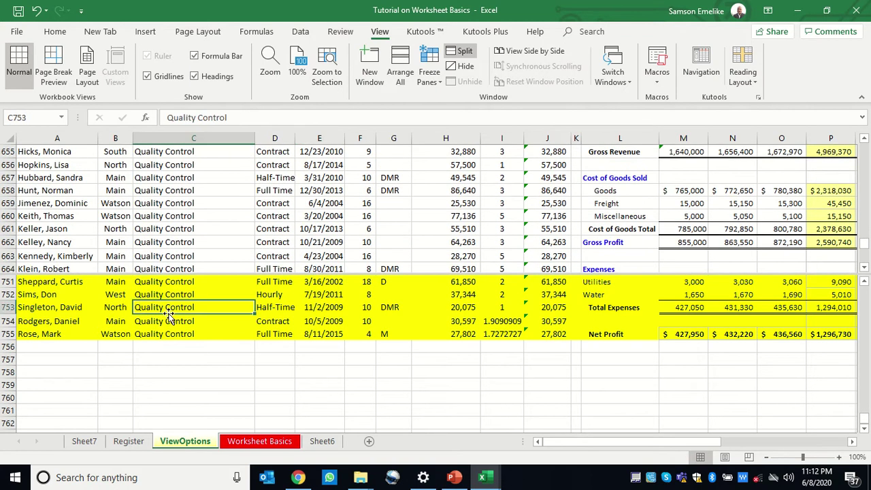
scroll(167, 314, up, 20)
scroll(168, 314, up, 20)
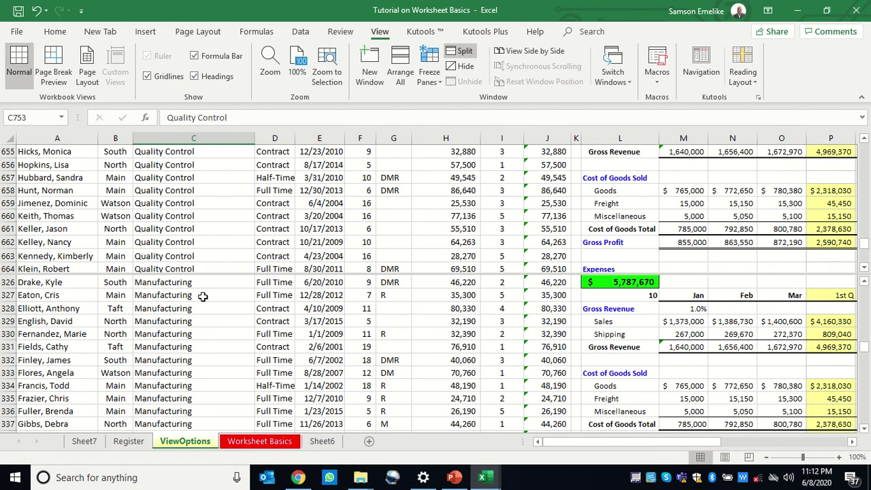
scroll(402, 311, up, 20)
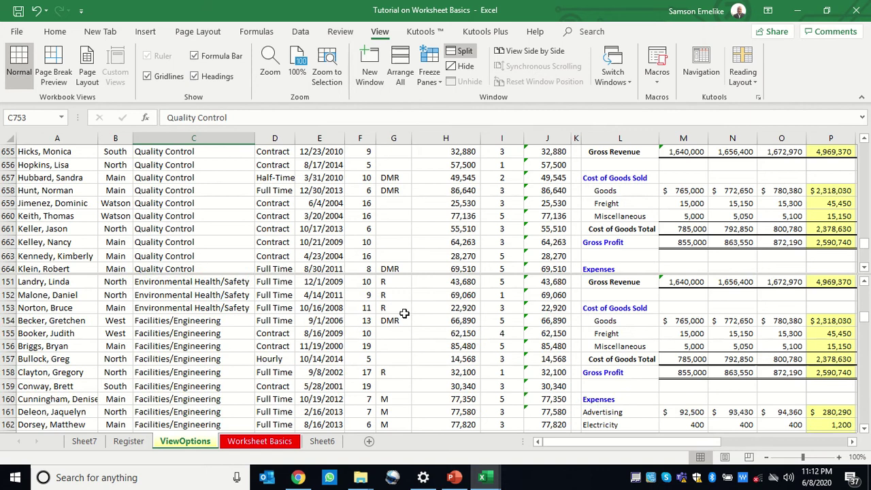
scroll(405, 313, up, 20)
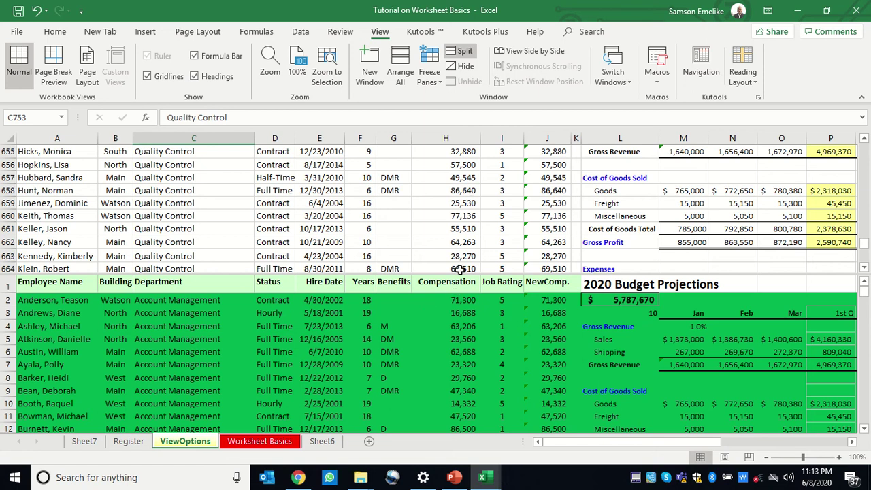
Remove the horizontal split and select cell A1 at the start of the employee list.
click(460, 52)
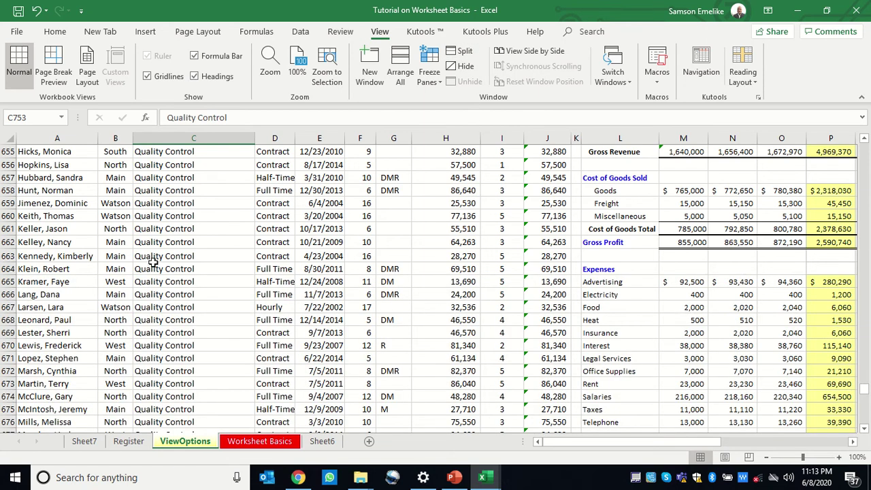
scroll(50, 190, up, 20)
scroll(49, 190, up, 20)
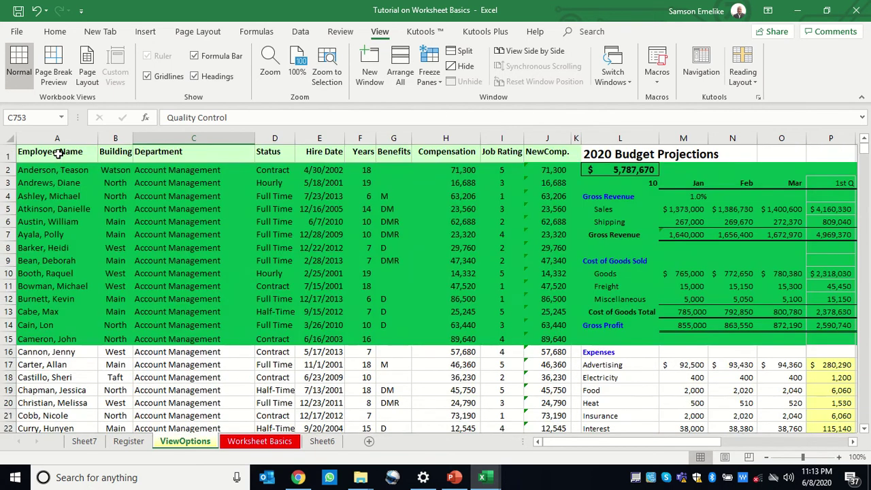
click(59, 153)
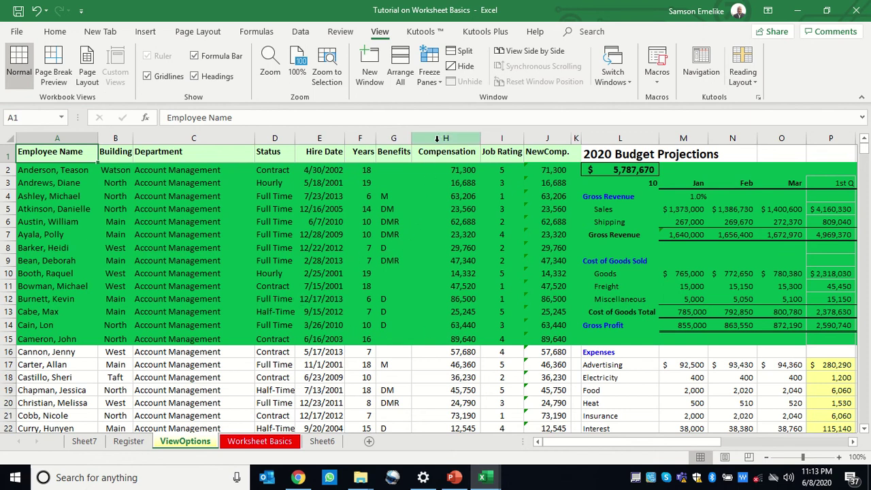
Split the sheet vertically before column H, showing budget columns W to AC on one side and the employee columns from A on the other.
click(438, 138)
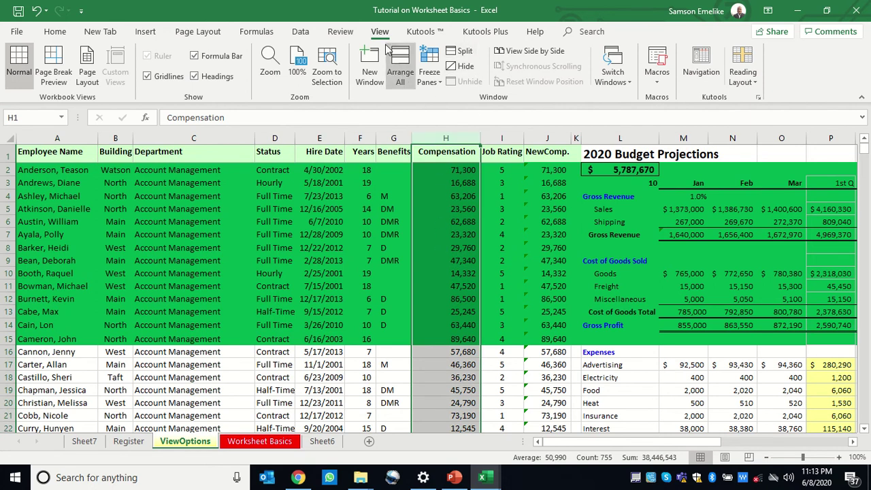
click(464, 52)
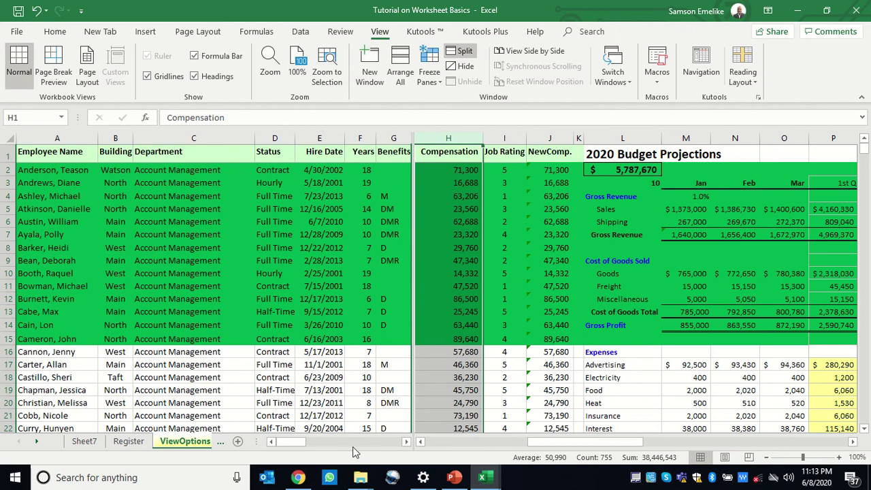
drag(294, 444, 415, 448)
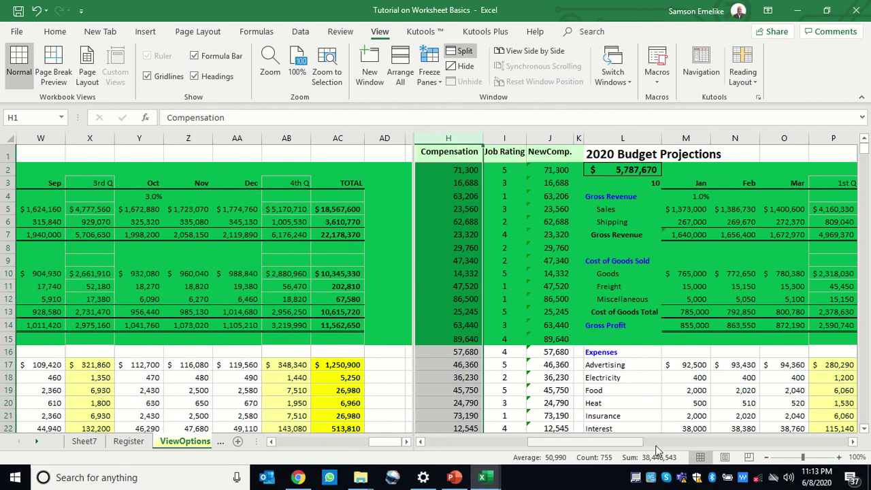
drag(590, 439, 480, 454)
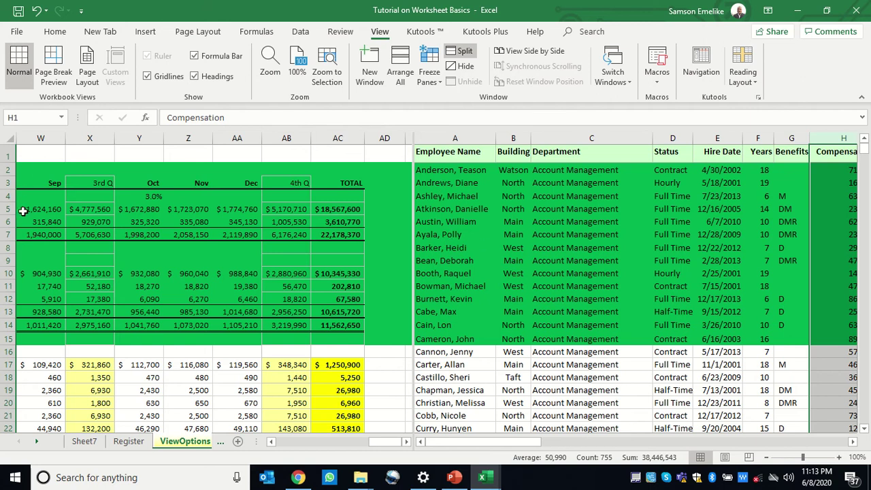
Select cells AC5 to AJ5 from the Sales total and view the budget columns V to AC beside the employee list.
click(336, 210)
drag(346, 210, 292, 215)
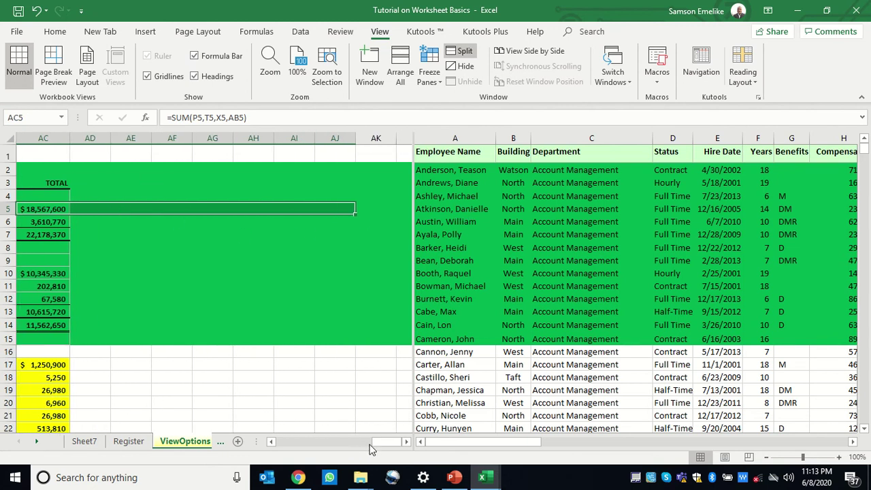
drag(371, 449, 364, 448)
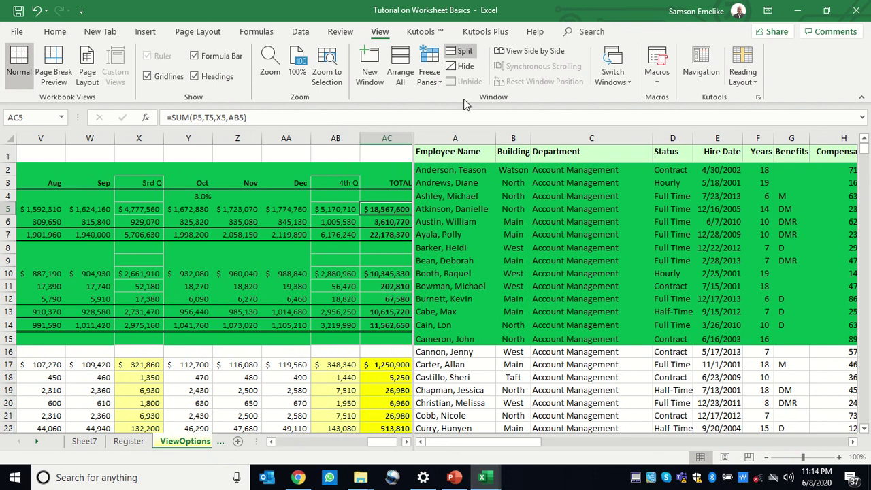
Remove the vertical split and return the sheet view to column A.
click(460, 51)
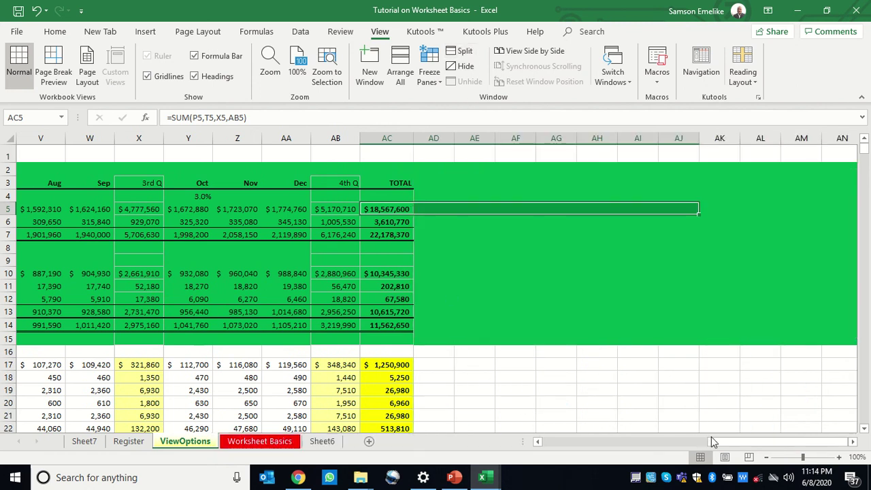
drag(738, 444, 563, 452)
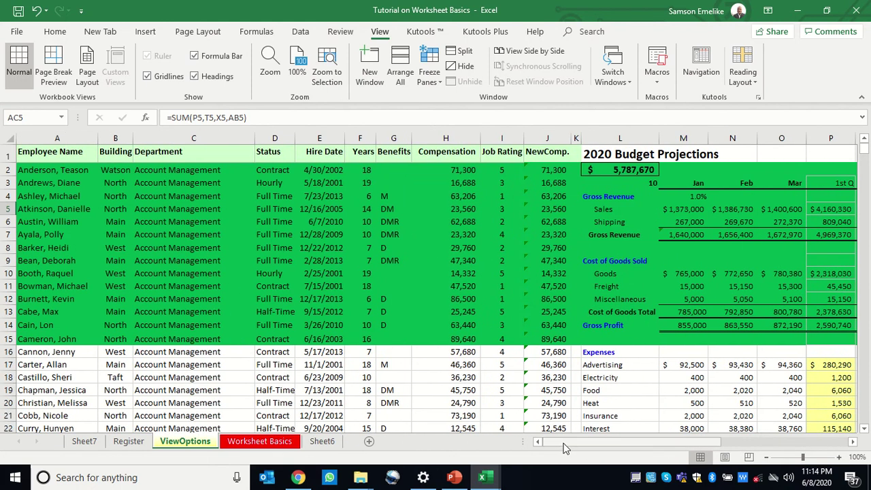
Split the sheet into four panes at cell H8 and move the lower panes' view up one row.
click(417, 251)
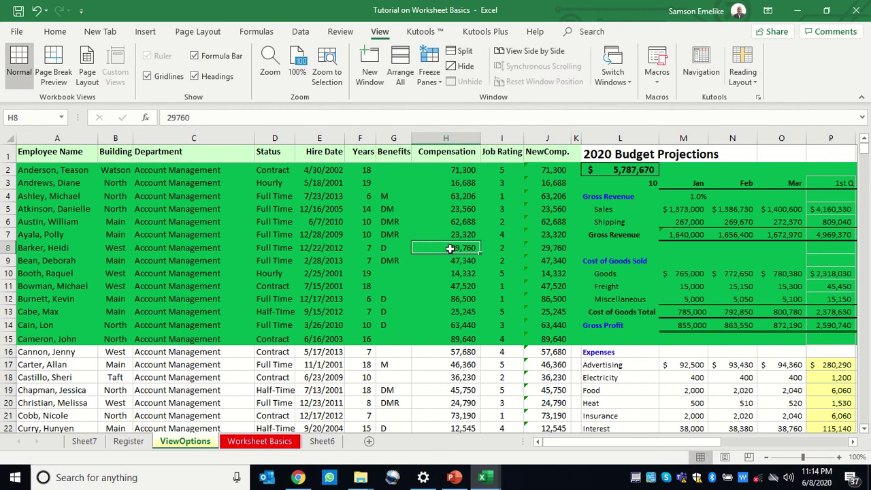
click(465, 53)
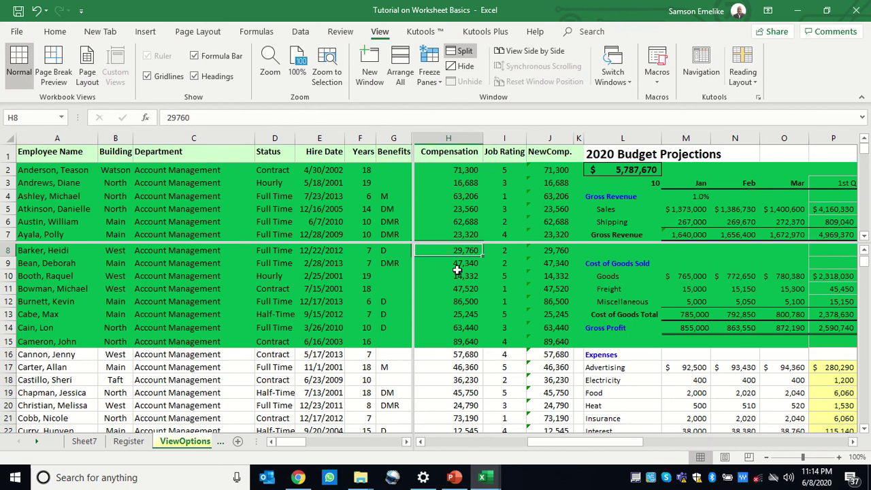
click(864, 254)
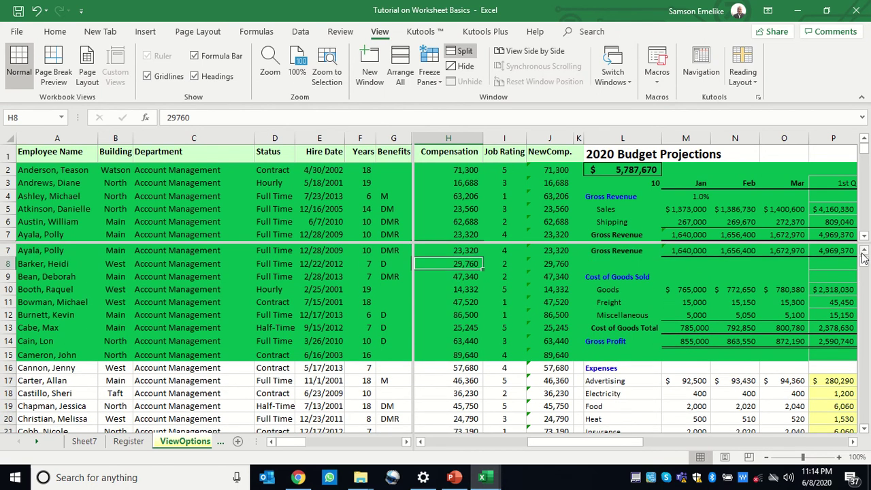
Move the lower panes' view back to row 1 and select row 2 in the four-pane split.
click(864, 253)
click(864, 253)
click(864, 253)
click(864, 253)
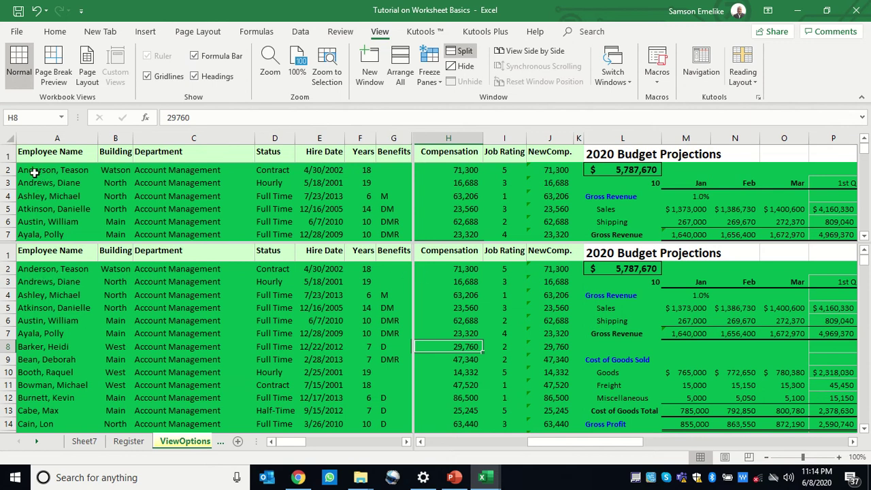
click(9, 269)
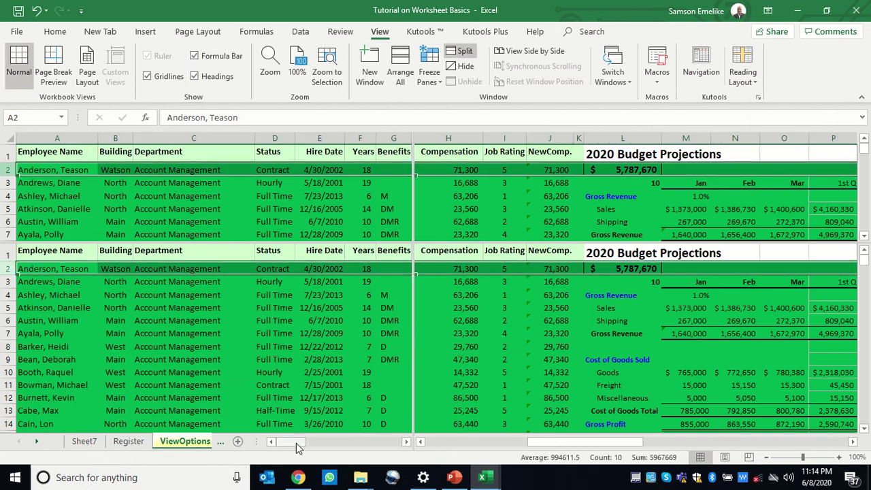
View columns W to AD and the employee rows around 160 in separate panes, then return the panes to column A and row 1.
drag(292, 442, 411, 446)
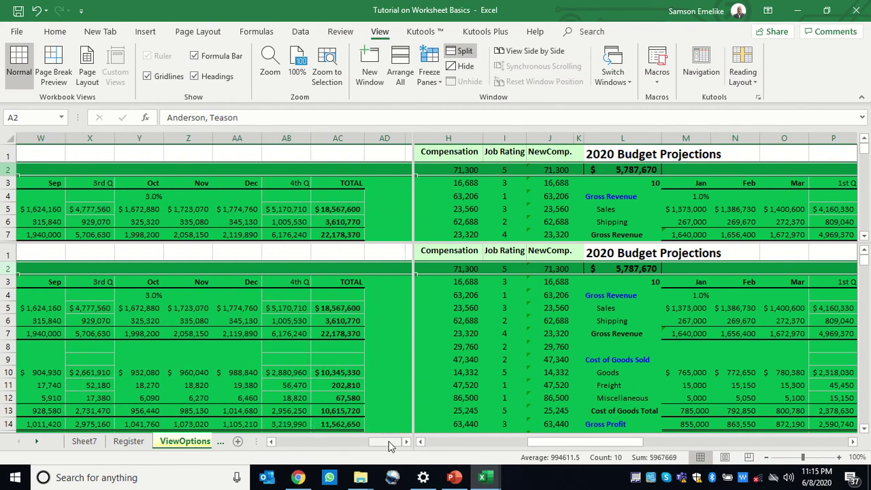
drag(389, 442, 287, 440)
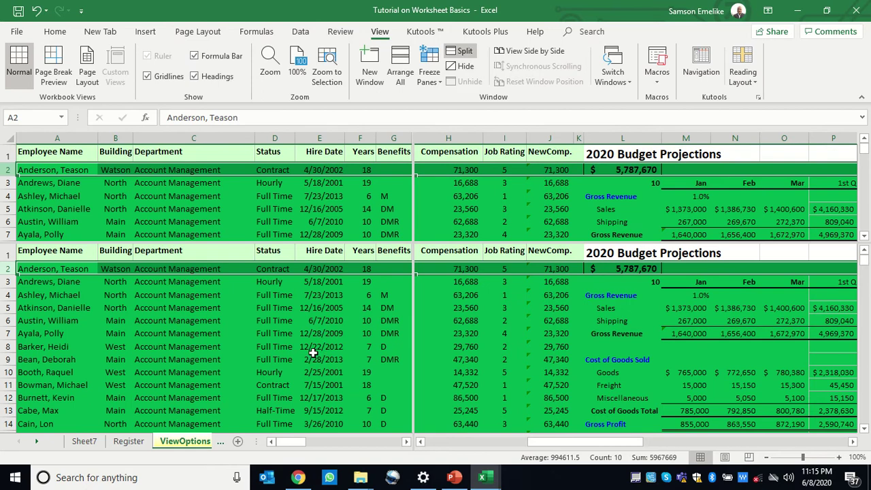
scroll(311, 355, down, 20)
scroll(304, 361, down, 20)
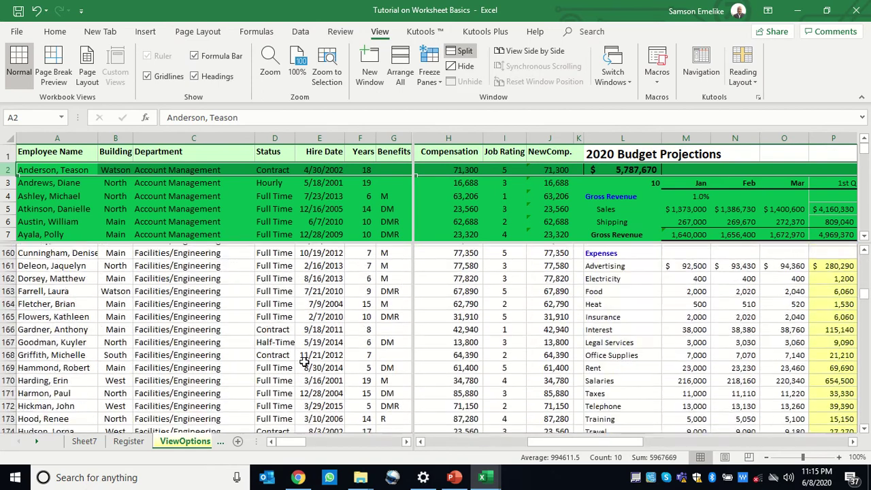
scroll(304, 362, up, 4)
scroll(304, 361, up, 20)
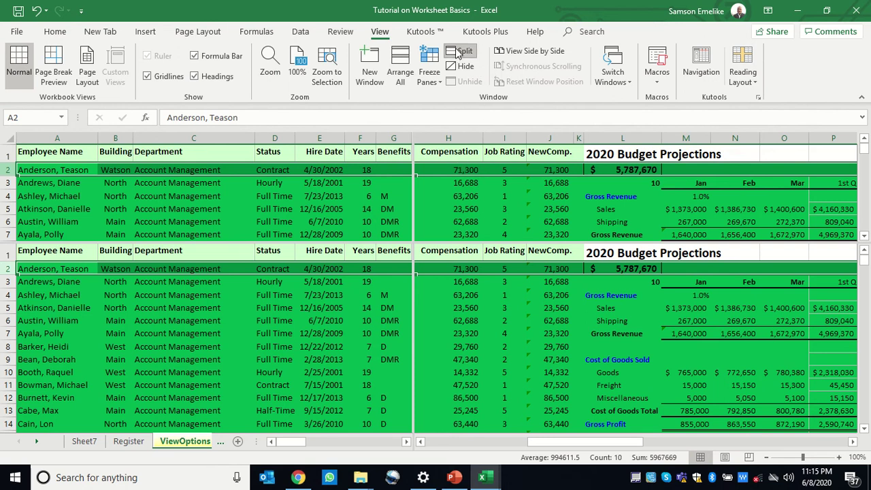
Remove the four-pane split, check the sheet's scrolling and select cell H10.
click(460, 54)
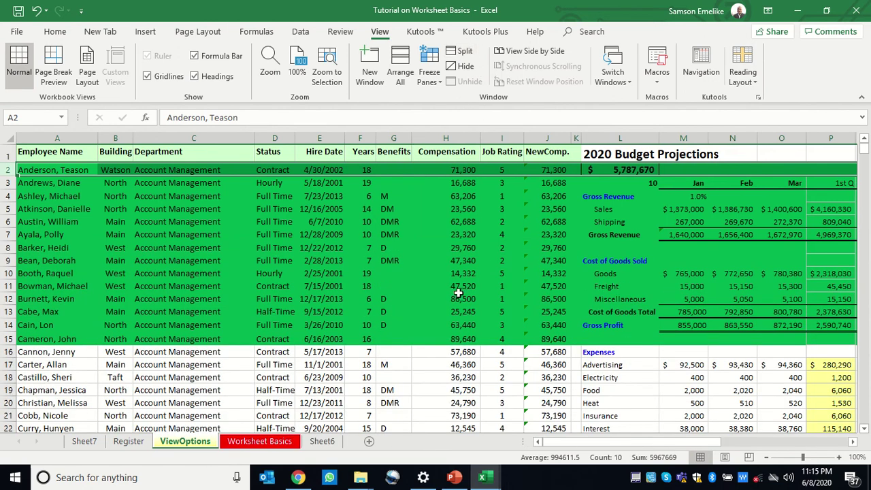
scroll(458, 293, down, 20)
scroll(459, 291, up, 20)
click(451, 275)
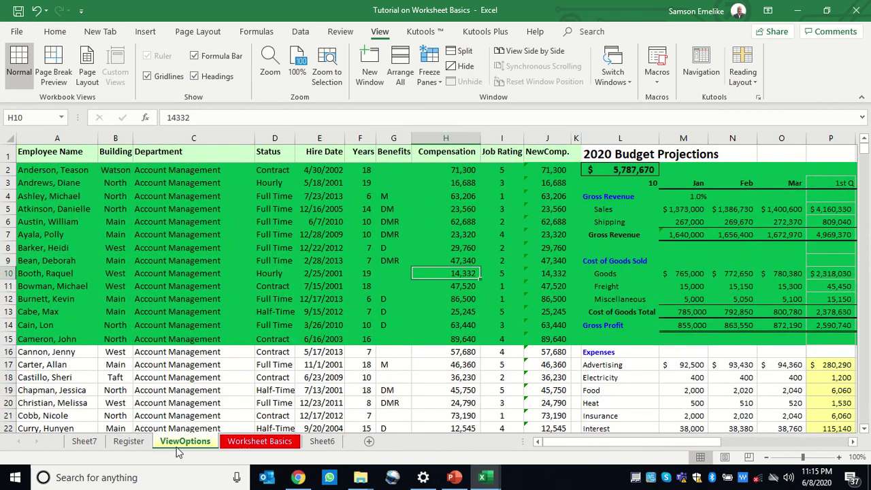
Try to arrange the open workbook windows as tiled.
click(484, 476)
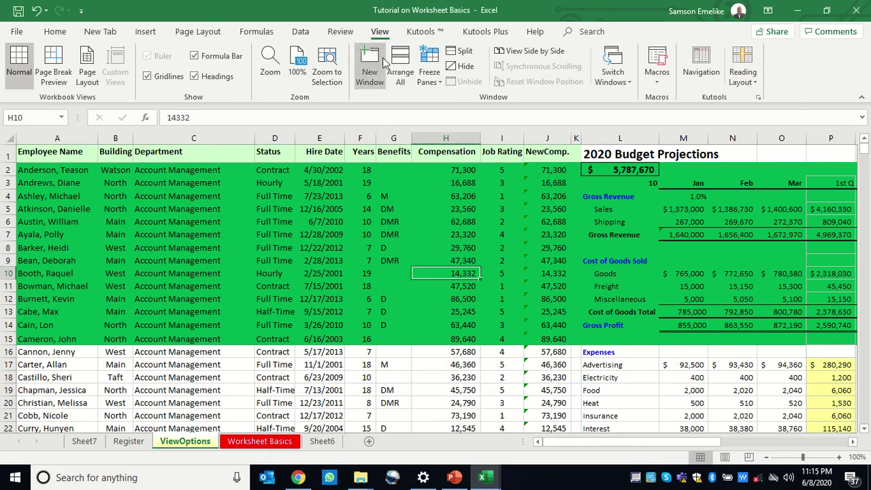
click(404, 70)
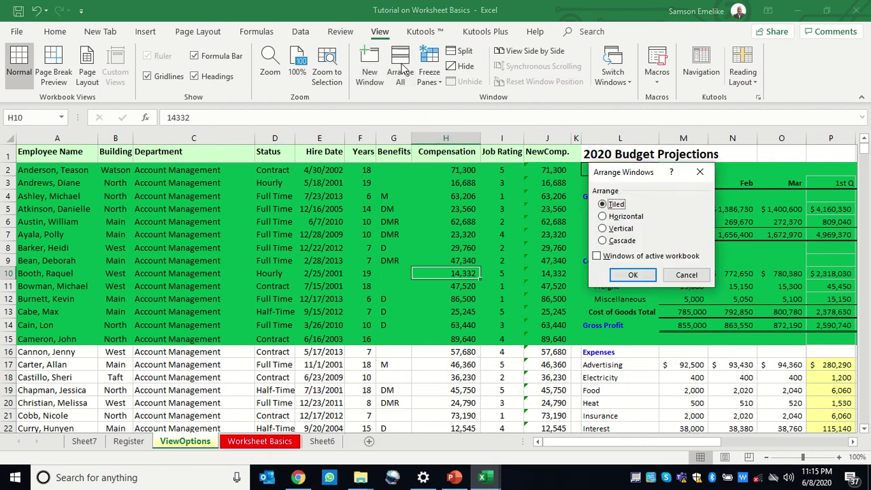
click(632, 274)
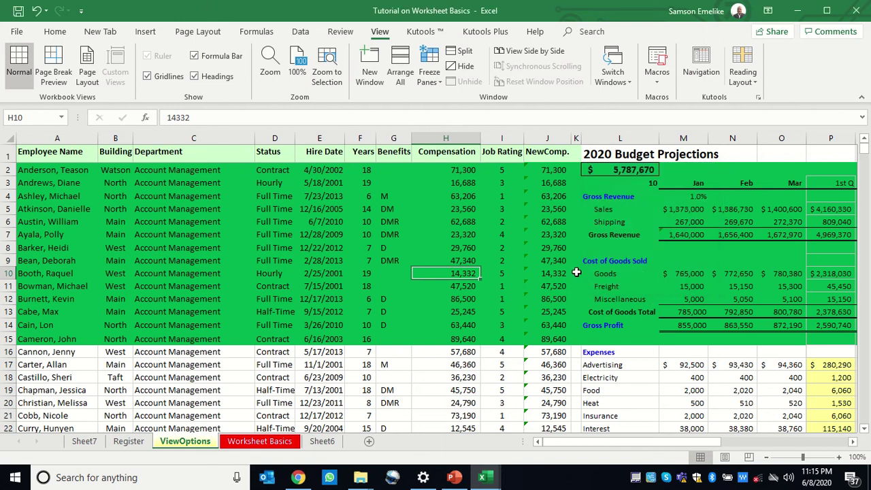
Bring up Book1 and arrange it tiled beside the Tutorial on Worksheet Basics workbook, selecting cell H13 in Book1.
mouse_move(486, 481)
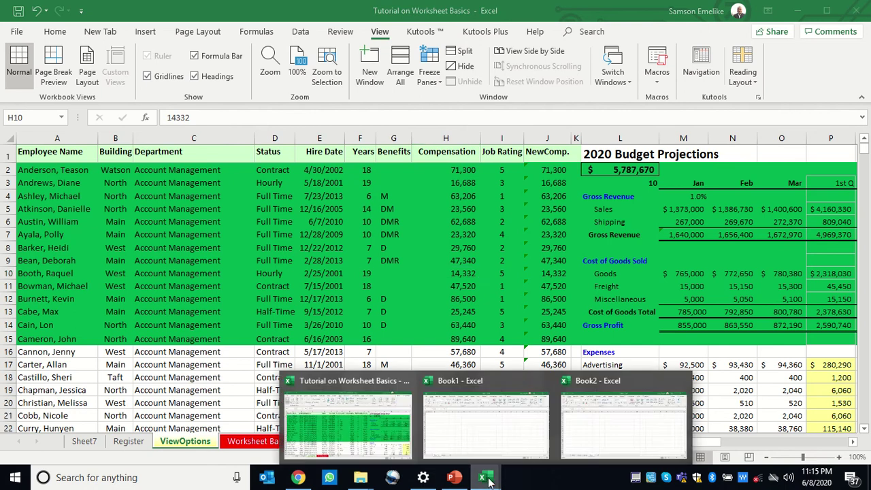
click(474, 417)
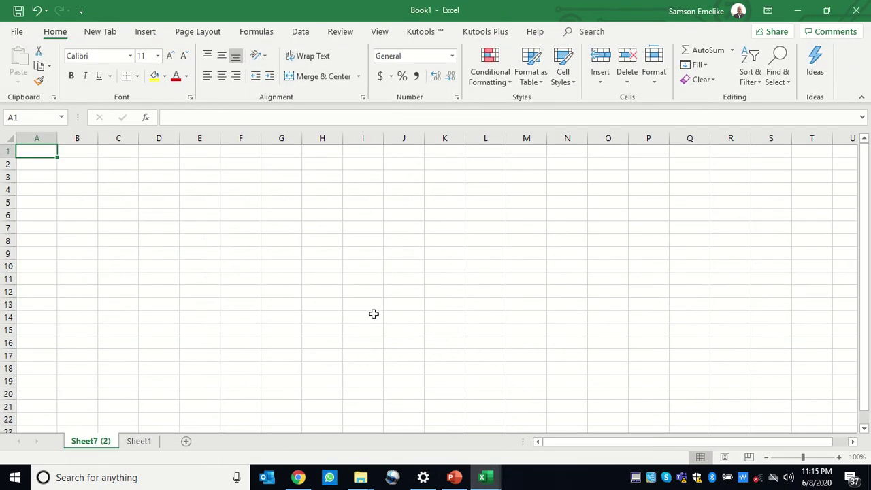
click(381, 36)
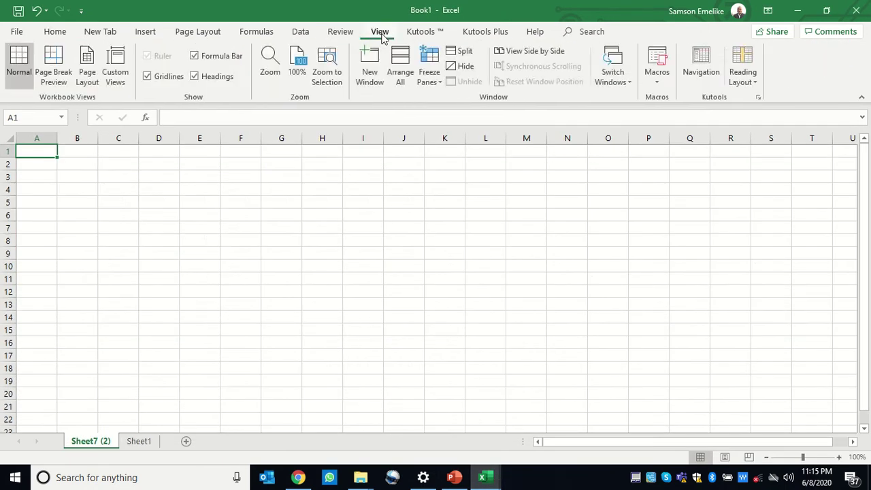
click(398, 70)
click(638, 277)
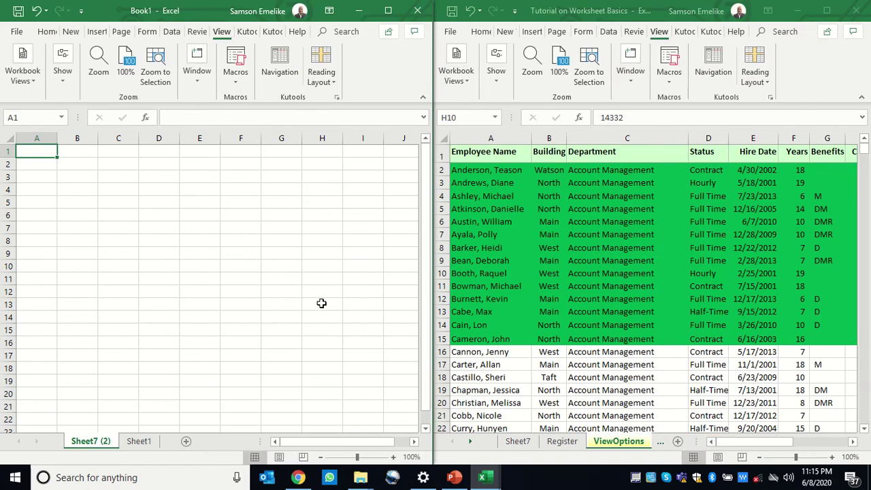
click(321, 302)
click(699, 262)
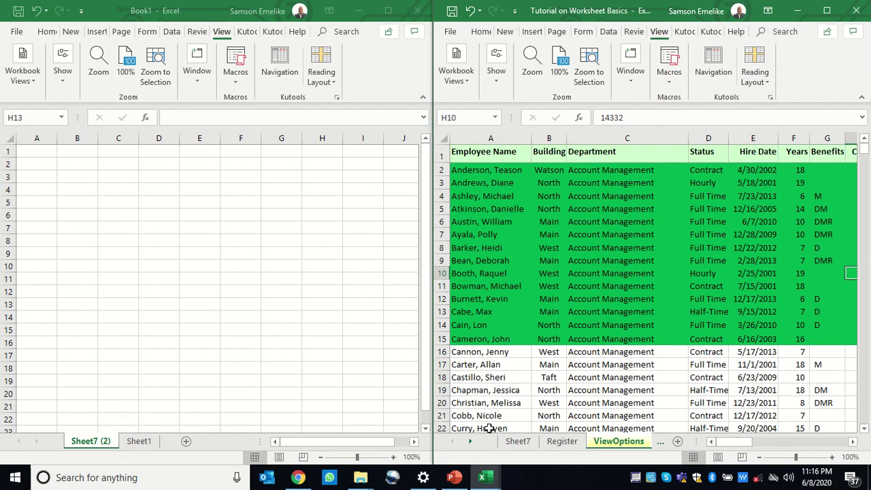
Bring up Book2 and arrange all three workbook windows as tiled.
mouse_move(484, 480)
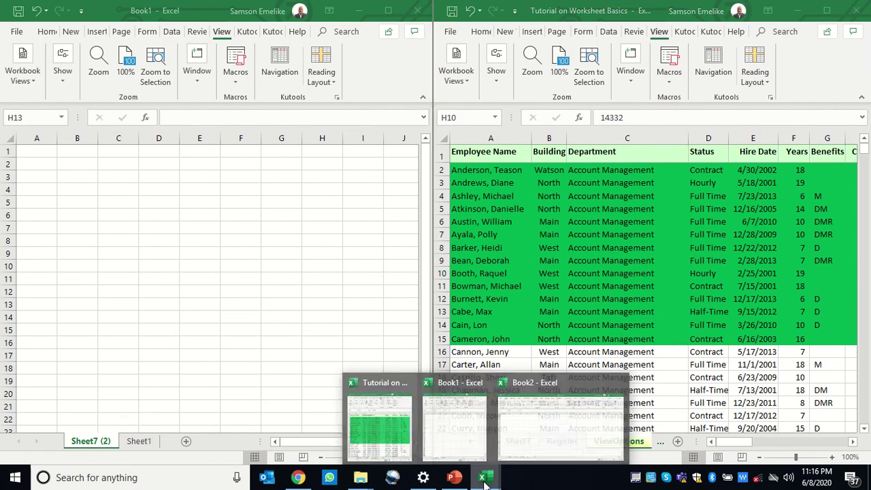
click(548, 424)
click(379, 32)
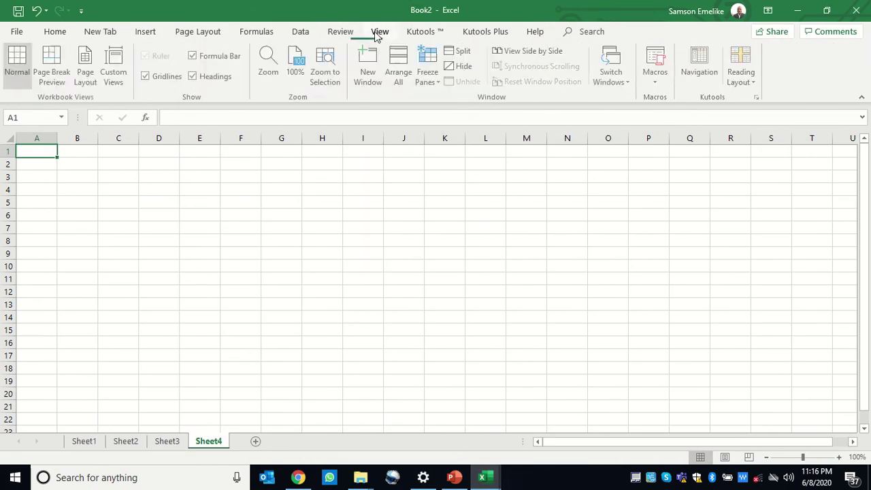
click(402, 73)
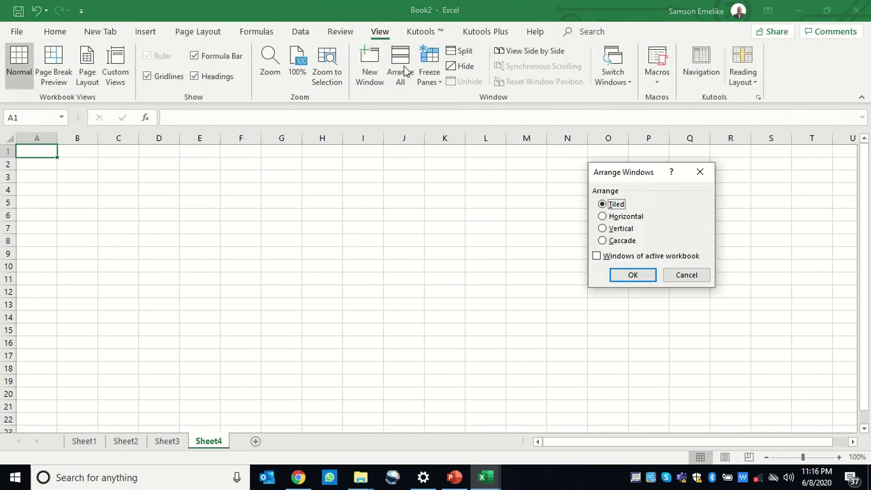
click(639, 276)
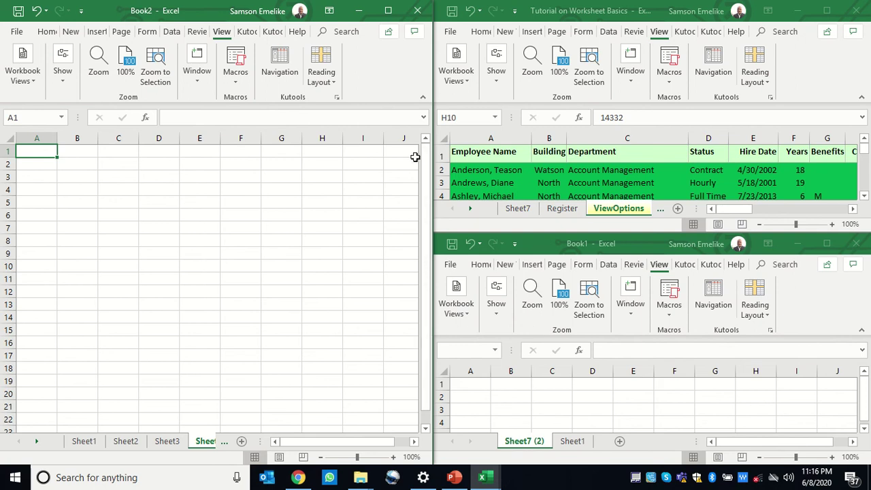
Close Book1 and Book2 without saving and maximize the Tutorial on Worksheet Basics workbook.
click(856, 243)
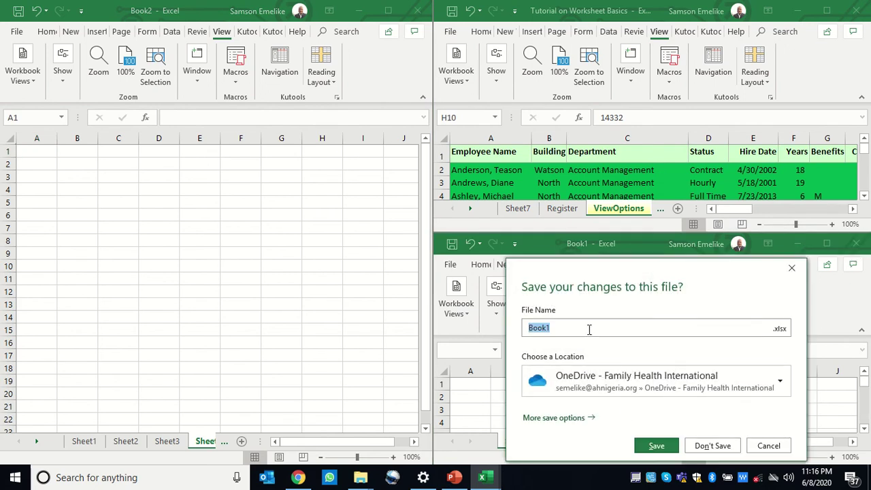
click(713, 447)
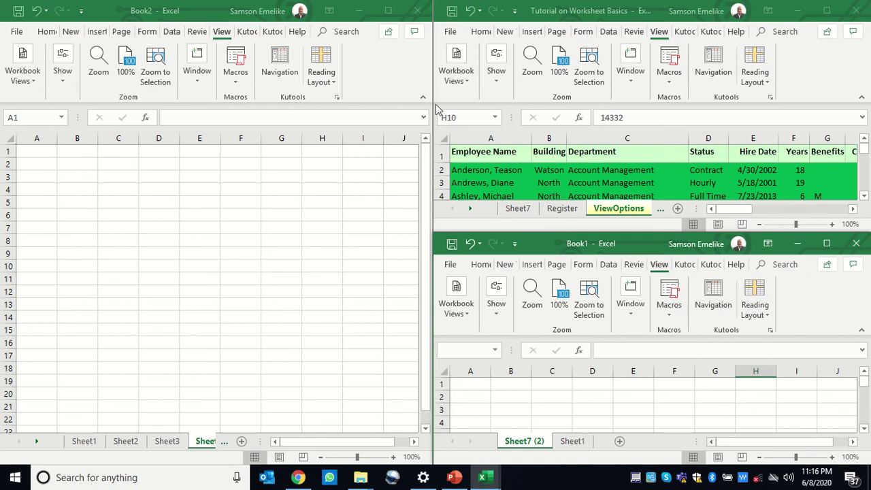
click(417, 10)
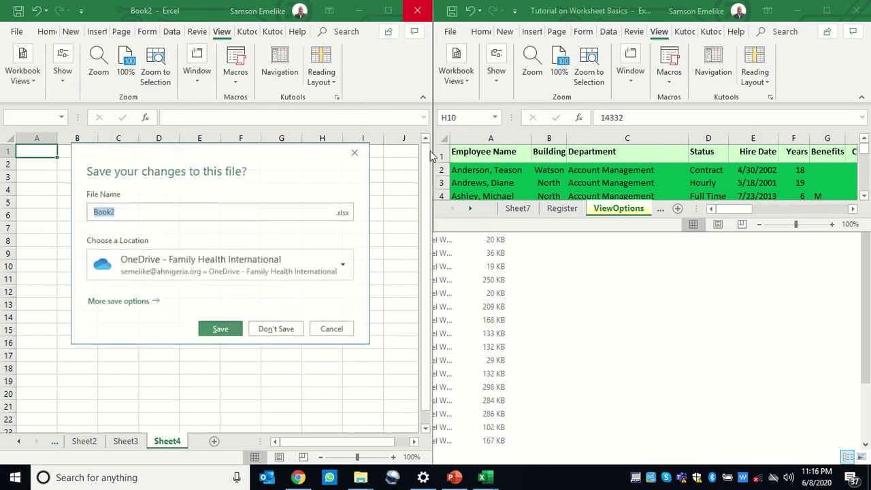
click(275, 330)
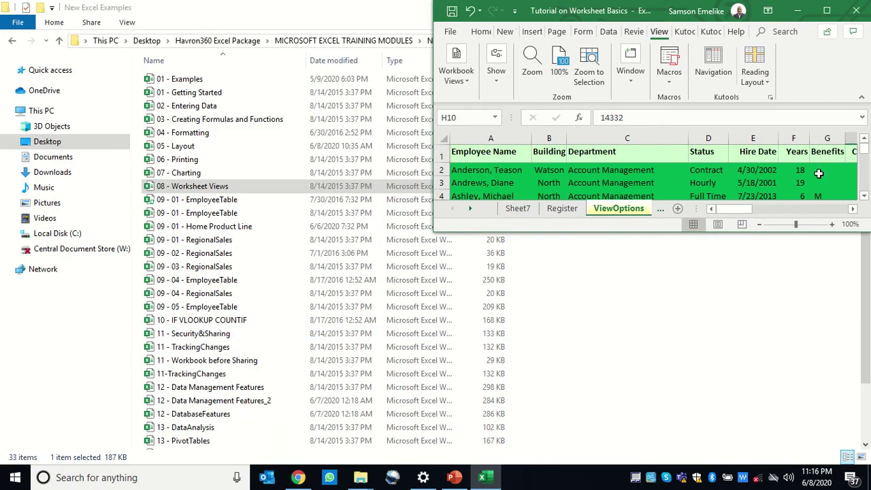
click(826, 10)
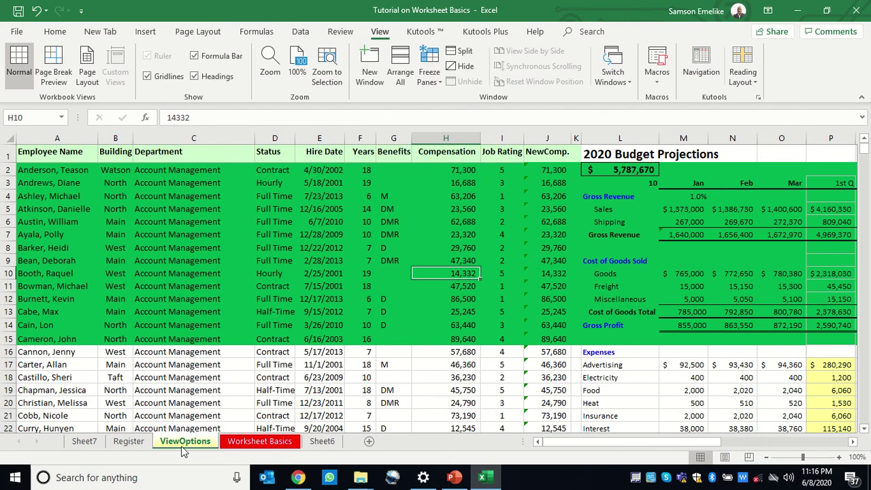
Look through the Worksheet Basics, Sheet6 and Register sheets and return to ViewOptions.
click(262, 442)
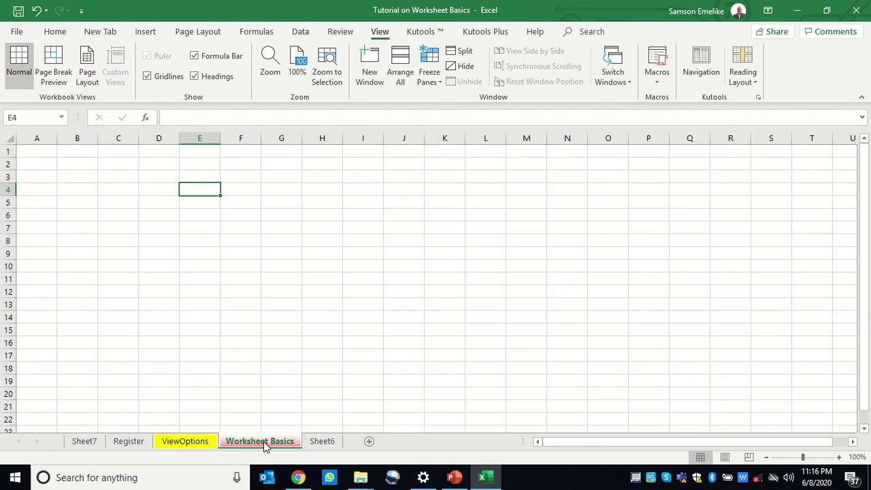
click(322, 442)
click(131, 441)
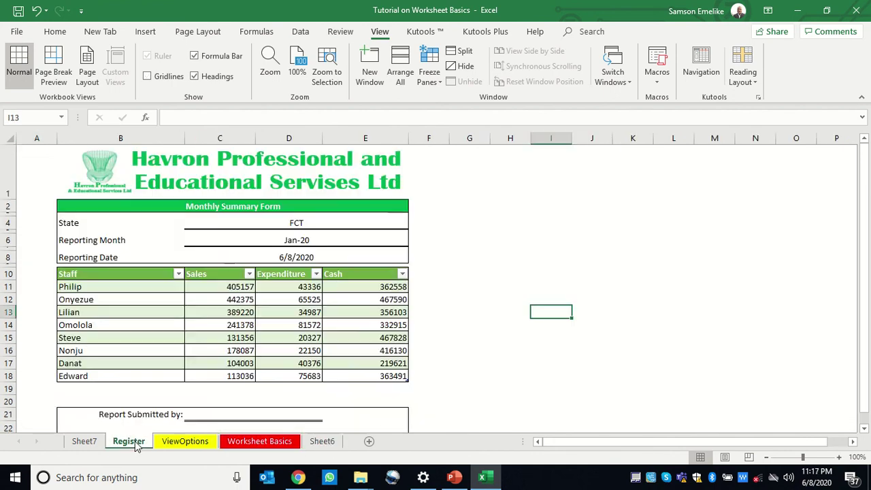
click(183, 441)
click(130, 441)
click(162, 442)
click(129, 445)
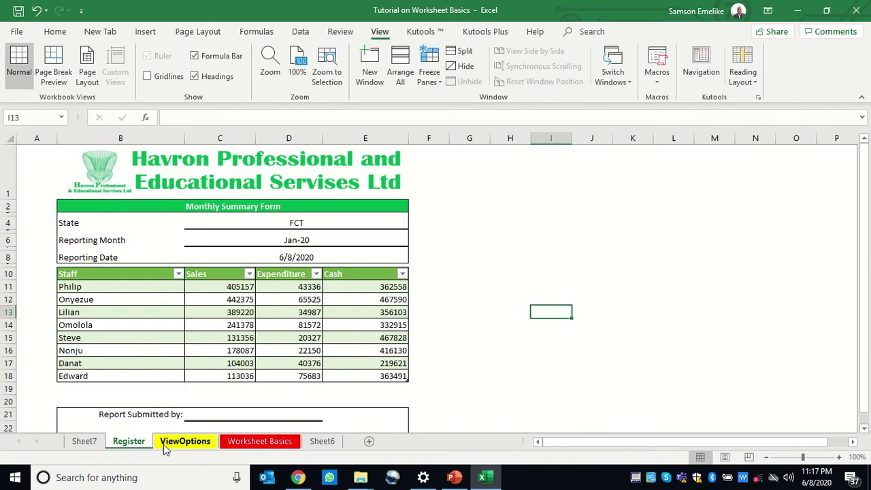
click(163, 445)
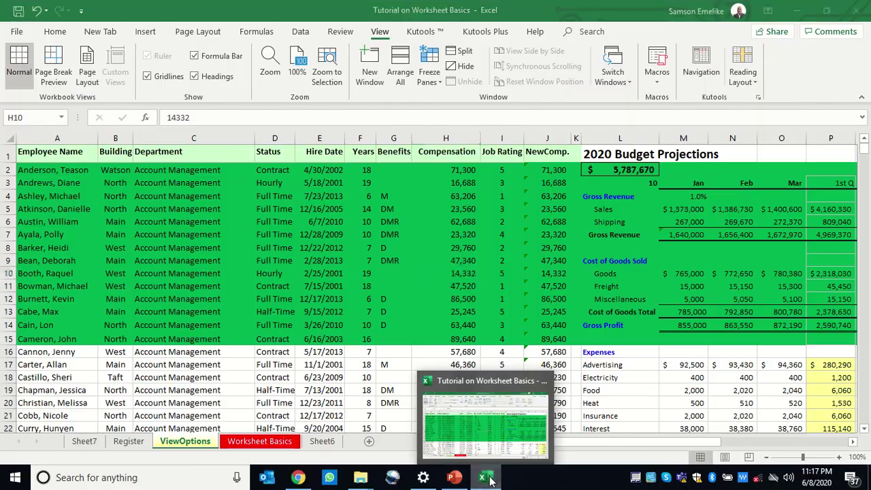
Open a second window of the Tutorial on Worksheet Basics workbook and show its window view commands.
click(489, 478)
click(488, 478)
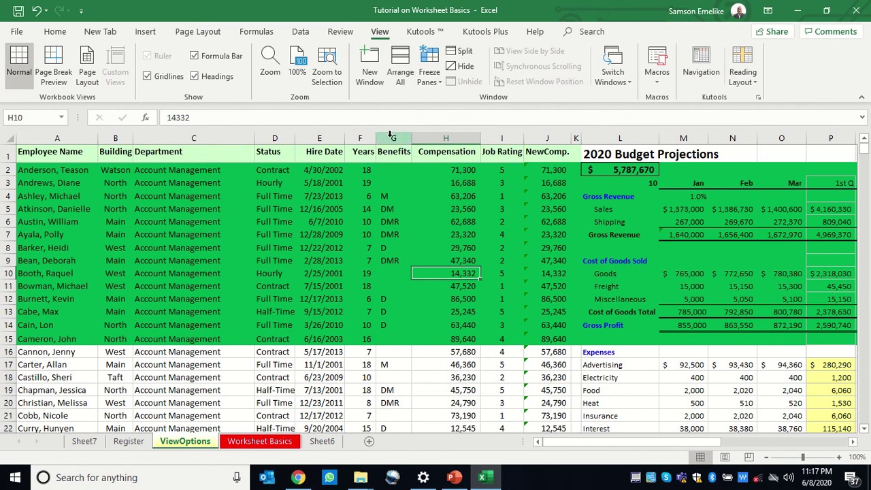
click(369, 73)
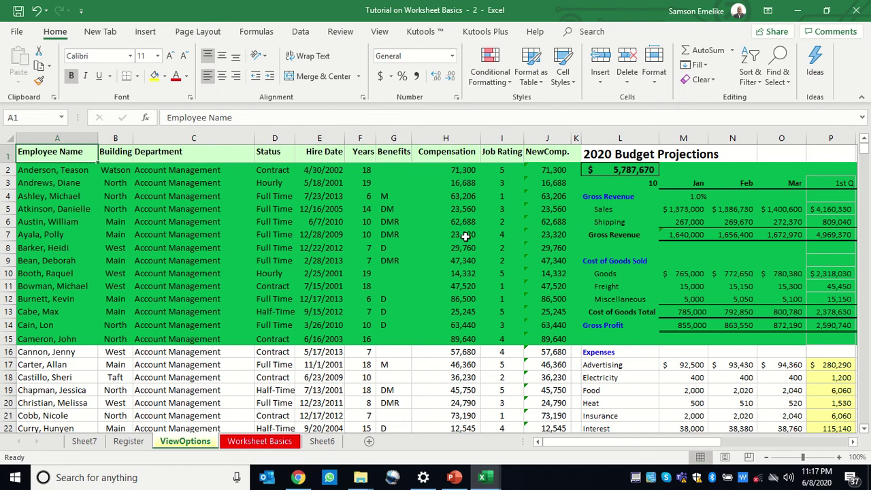
click(381, 33)
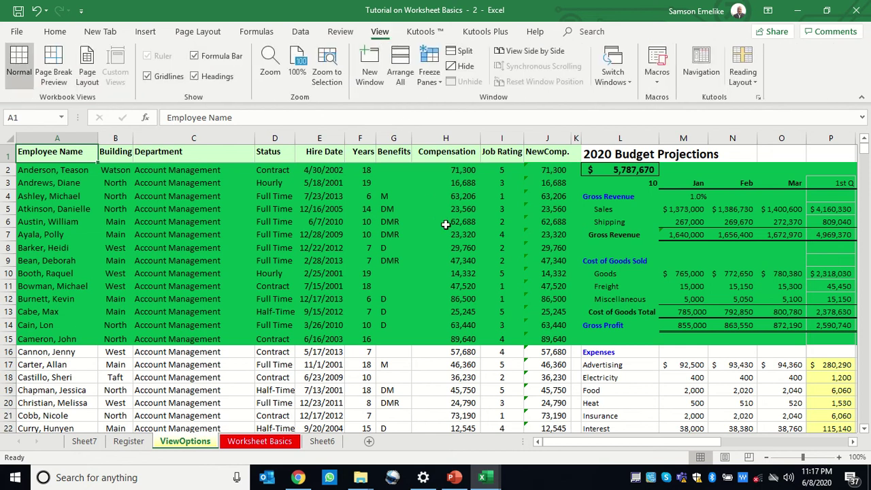
Switch to the first window of the Tutorial on Worksheet Basics workbook and arrange both windows as tiled.
click(630, 87)
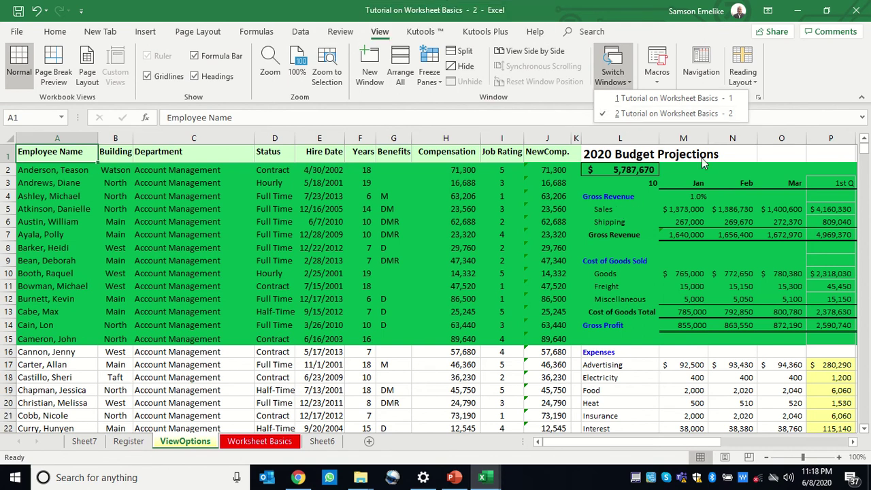
click(639, 98)
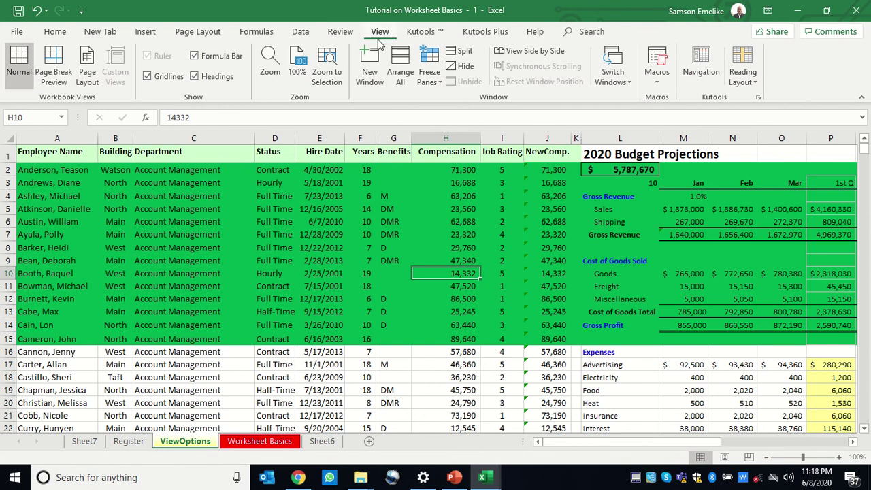
click(402, 72)
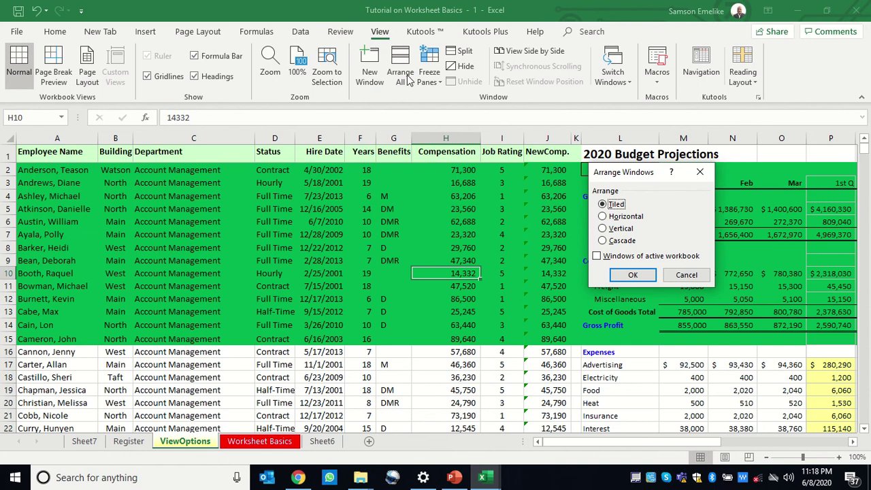
click(633, 275)
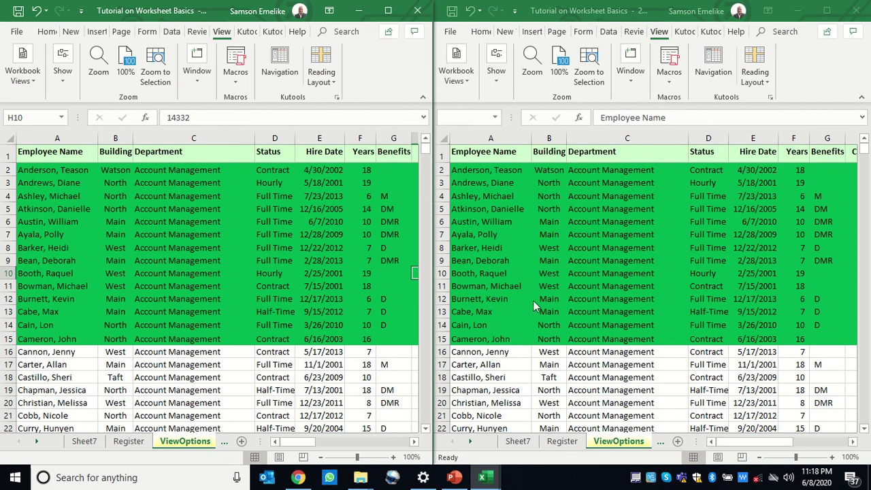
Set the State on the Register sheet to benue in the first window and show the Register sheet in the second window.
click(131, 441)
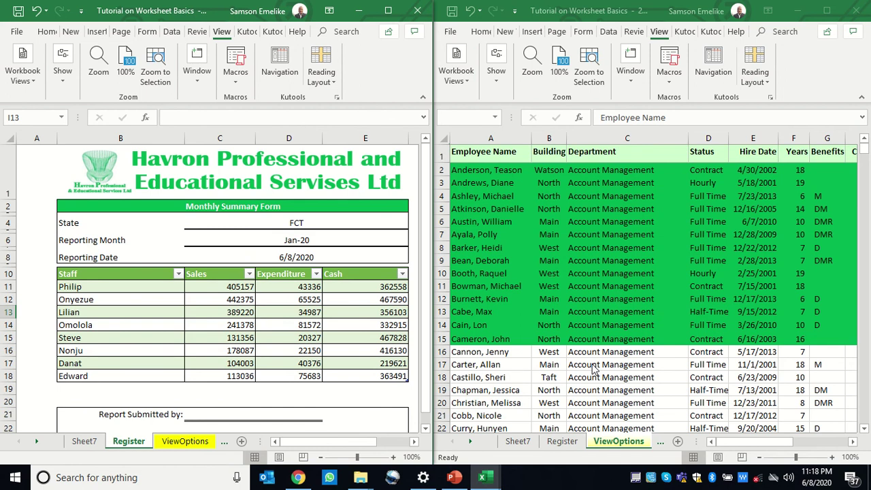
click(302, 223)
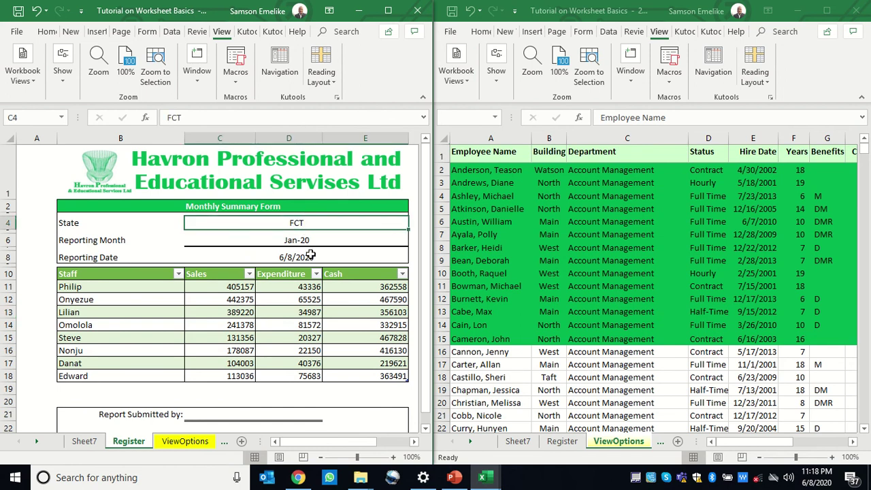
text(benue)
key(Return)
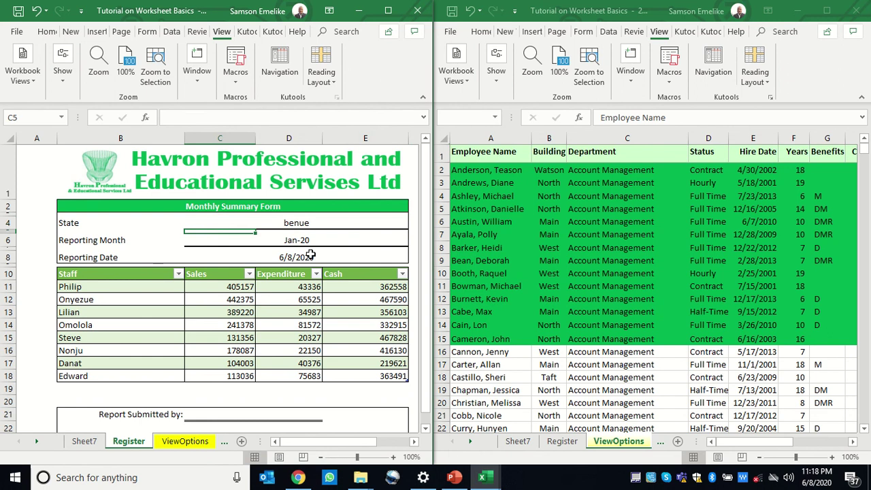
click(562, 431)
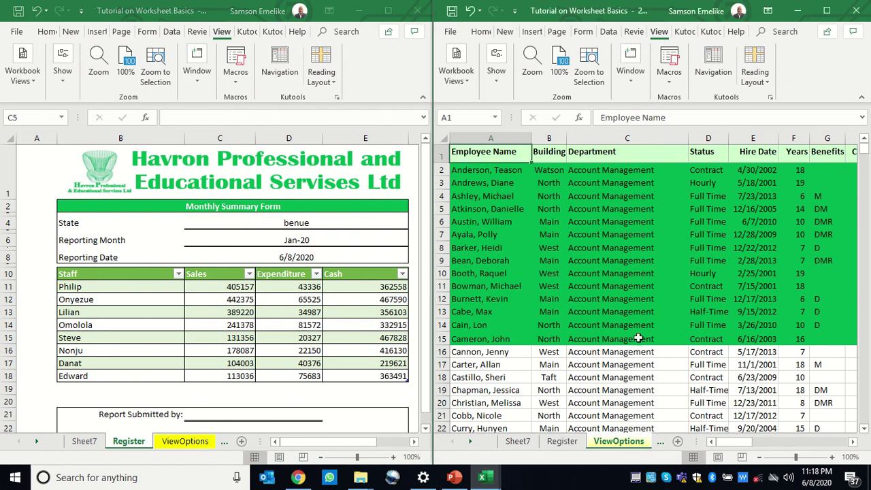
click(561, 441)
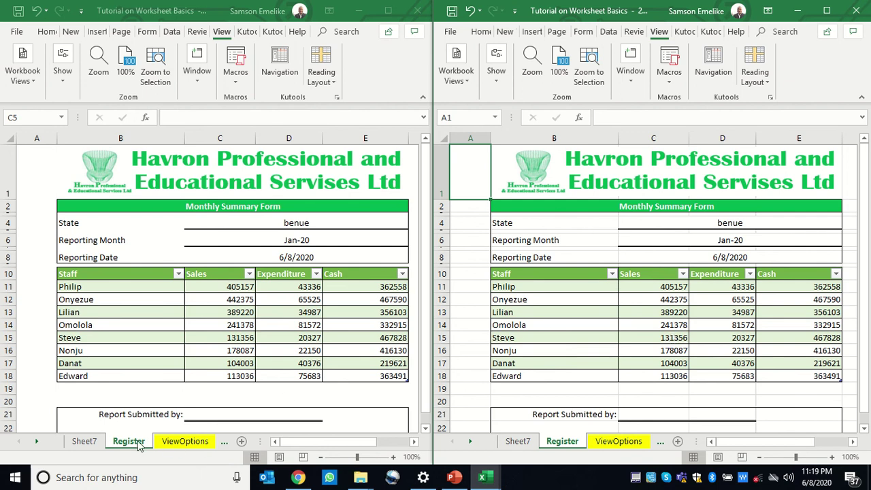
click(198, 79)
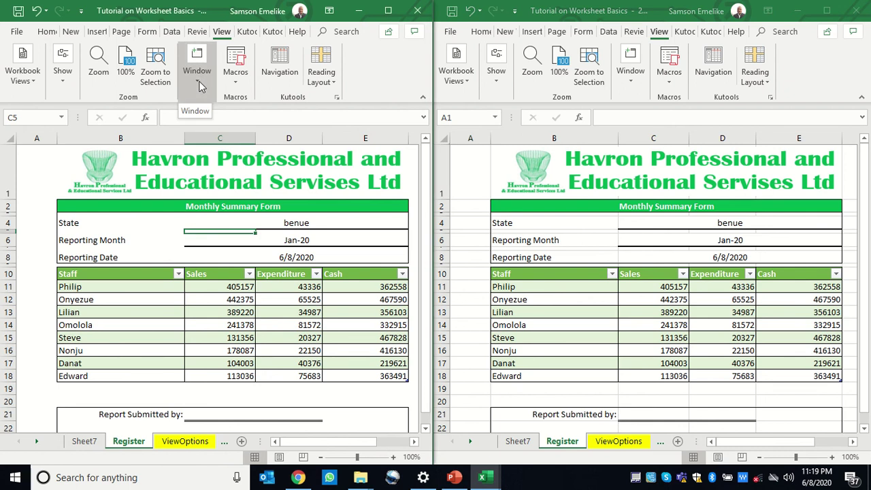
click(197, 81)
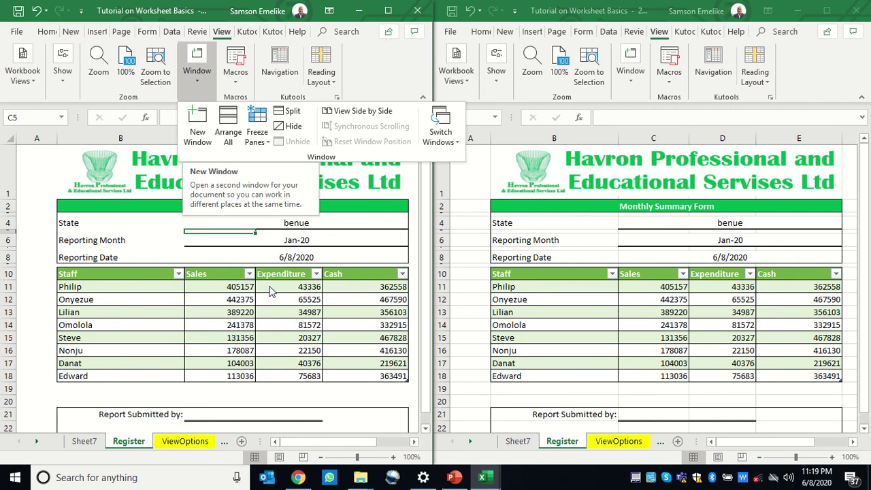
click(326, 336)
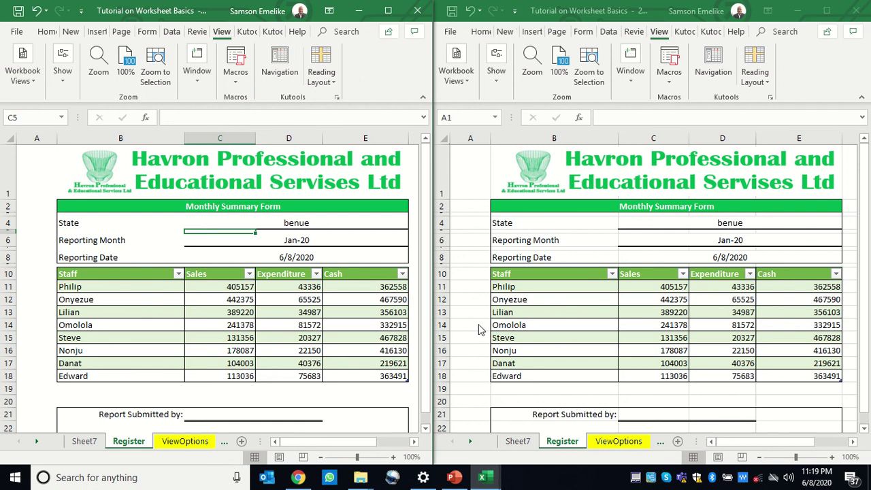
Close the first window, maximize the remaining workbook window and go to the ViewOptions sheet.
click(417, 10)
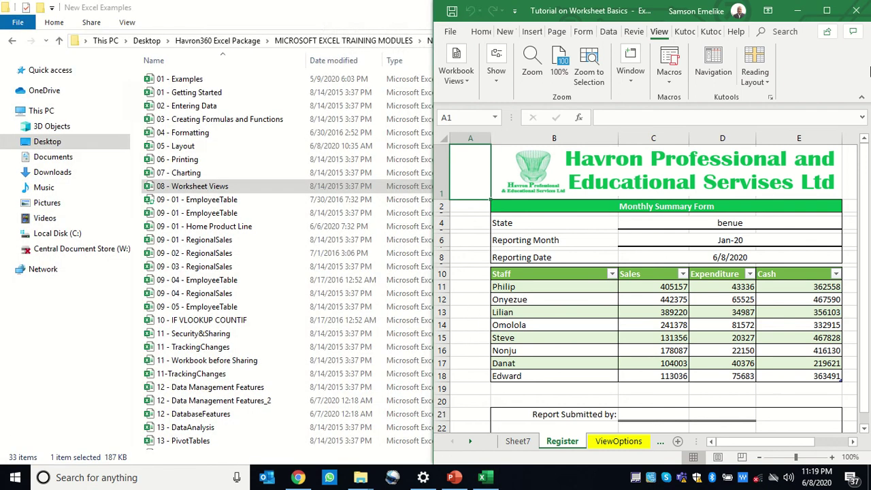
click(827, 11)
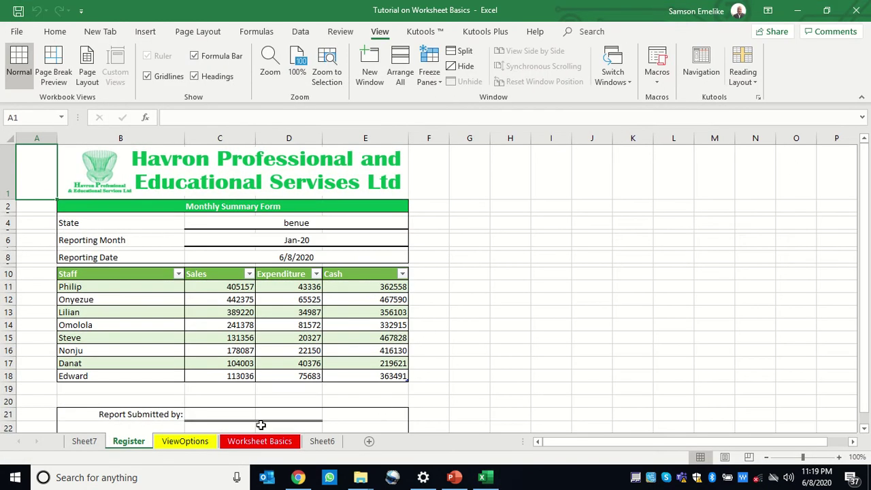
click(185, 442)
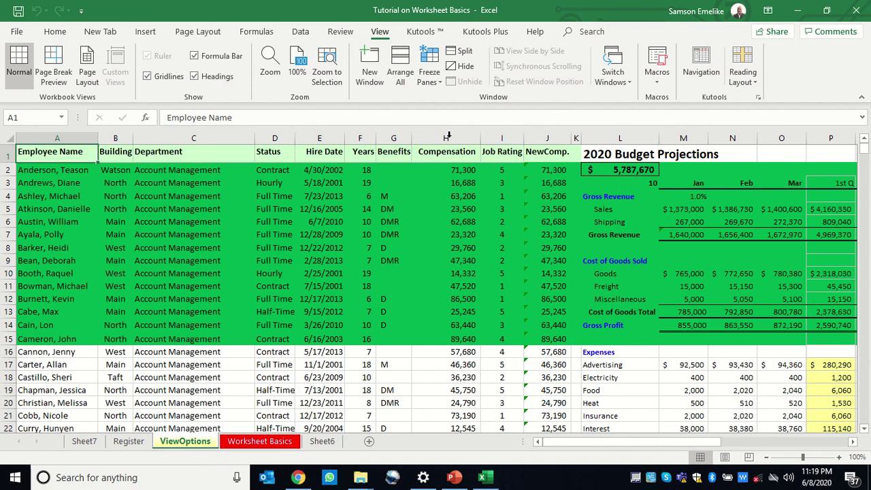
Review the available Freeze Panes options without applying one.
click(436, 87)
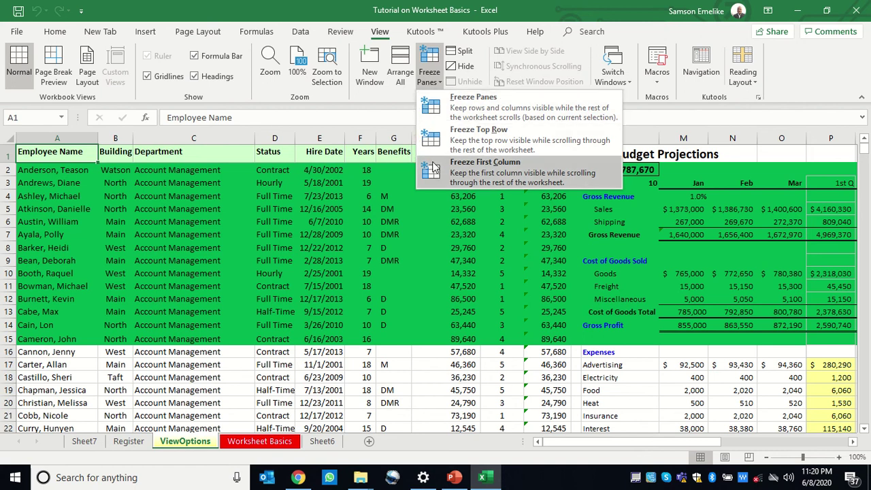
click(401, 267)
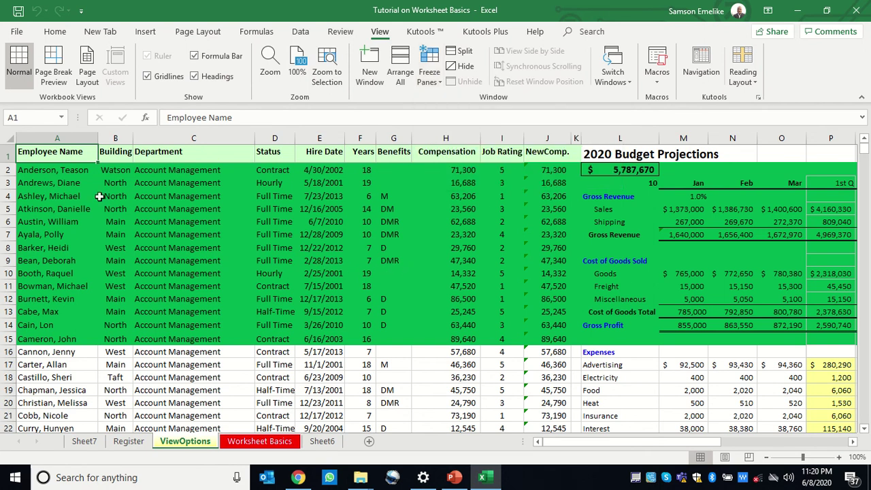
Remove the green fill from rows 2 to 15 of the ViewOptions sheet by setting No Fill.
drag(5, 169, 9, 339)
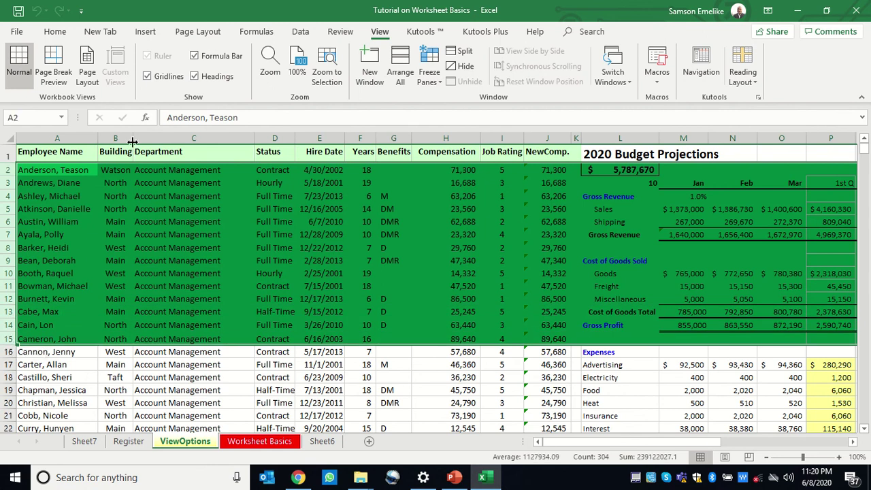
click(59, 33)
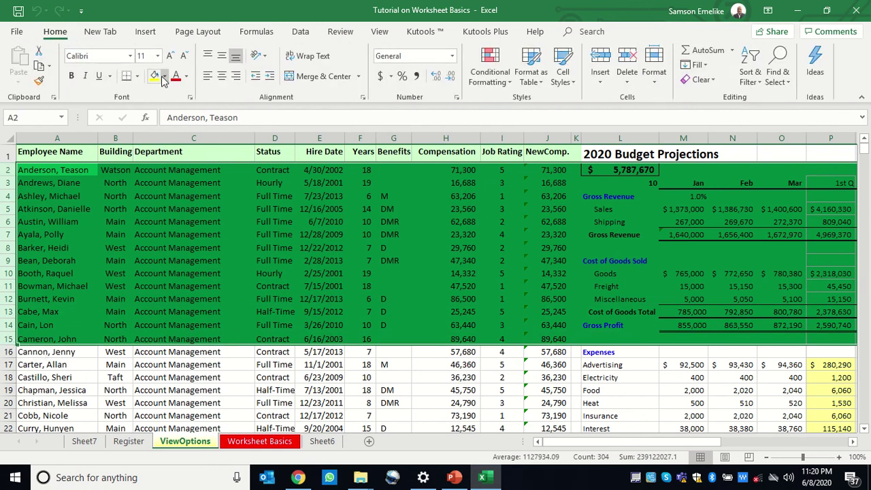
click(164, 77)
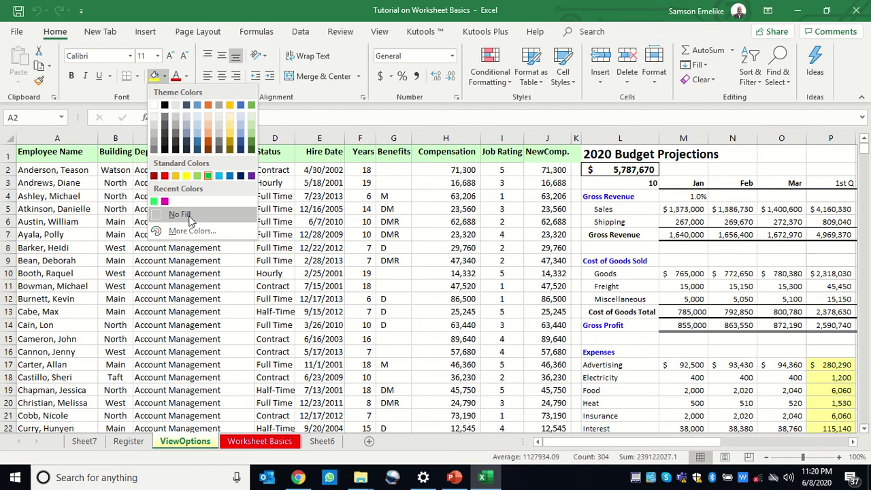
click(180, 214)
Remove the yellow fill from rows 745 to 755 at the end of the employee list.
scroll(250, 293, down, 20)
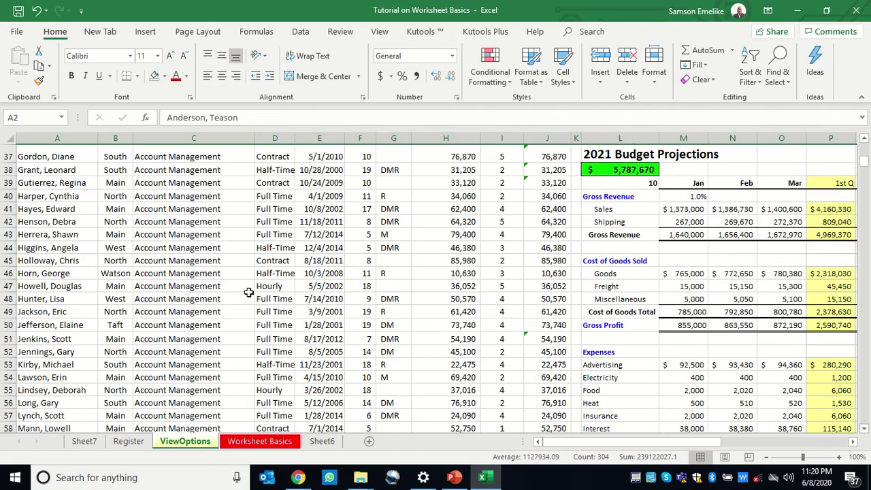
scroll(249, 292, down, 20)
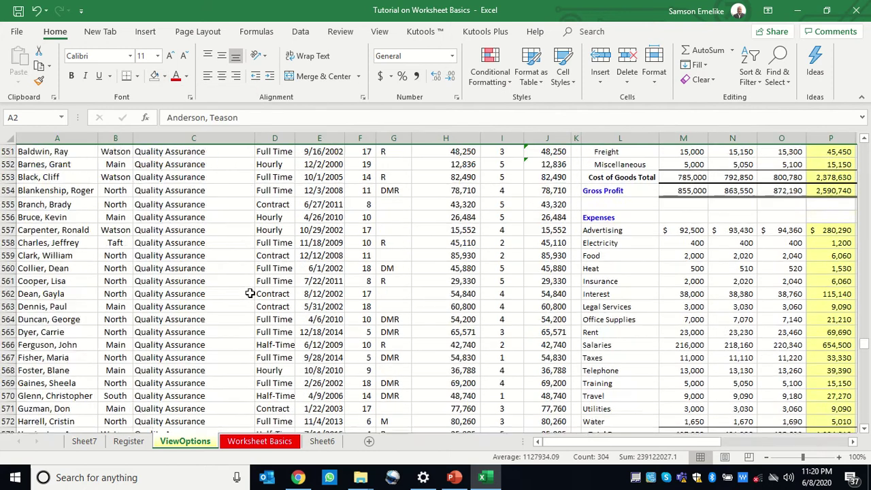
scroll(250, 292, down, 20)
scroll(249, 293, up, 17)
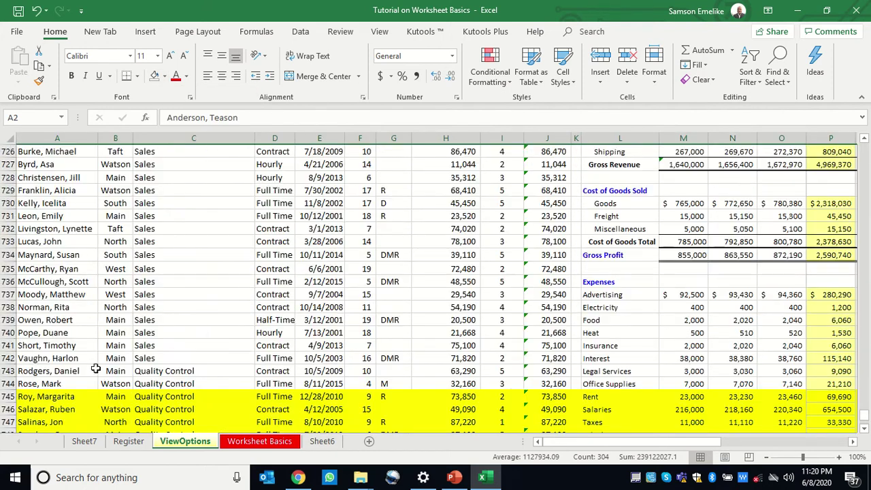
drag(10, 396, 13, 467)
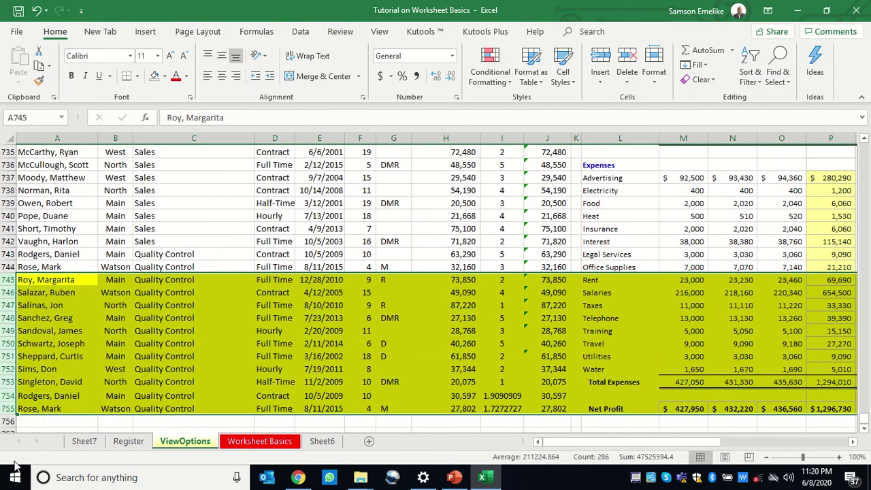
click(154, 76)
click(233, 344)
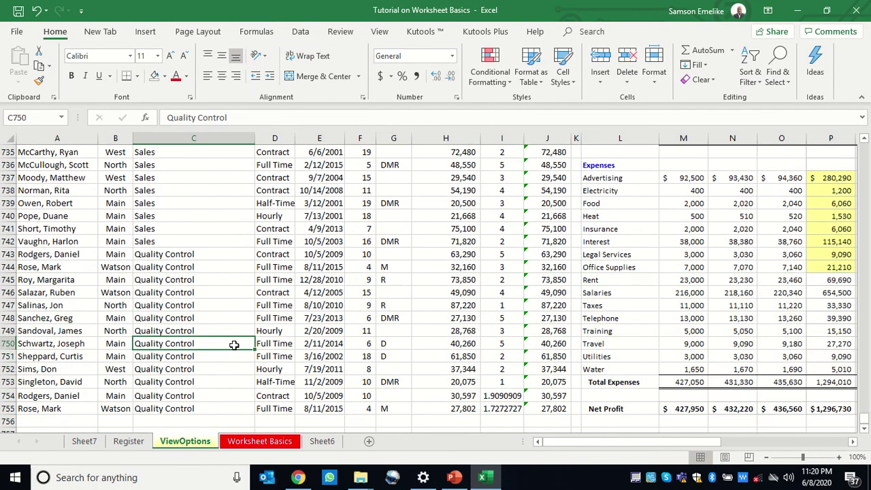
Freeze the header row and the Employee Name column of ViewOptions by applying Freeze Panes at cell B2.
key(ctrl+Up)
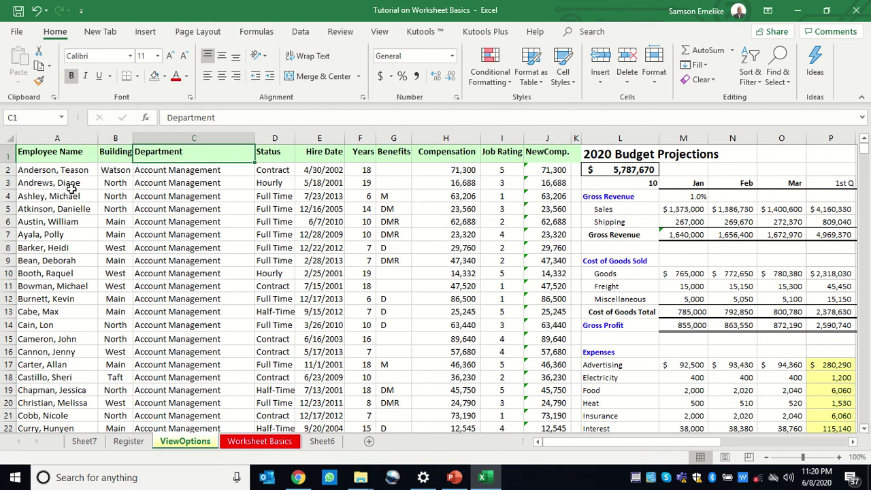
click(56, 138)
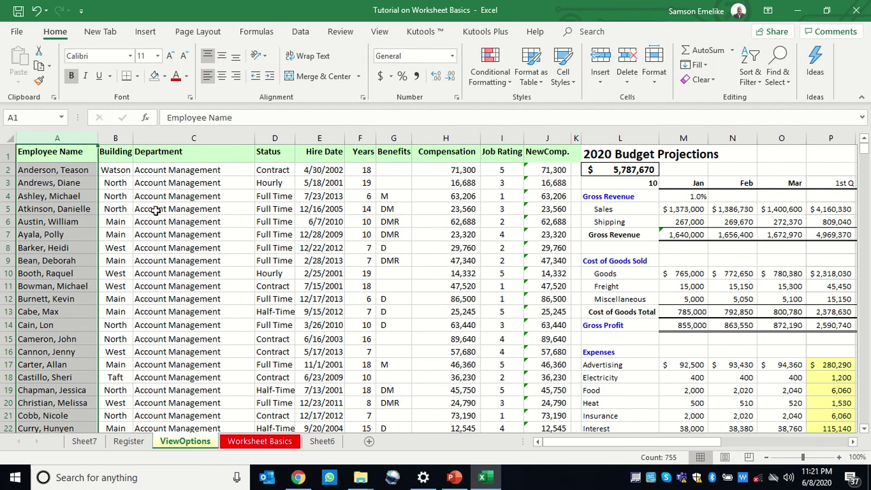
click(116, 169)
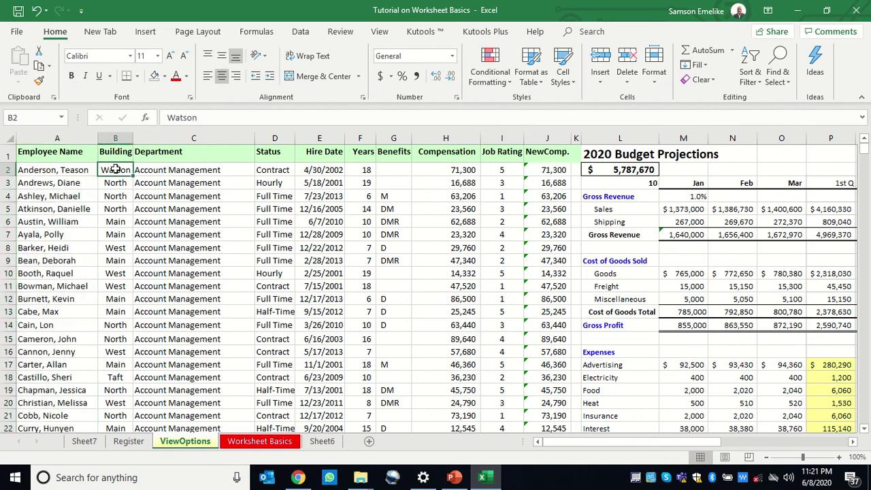
click(382, 33)
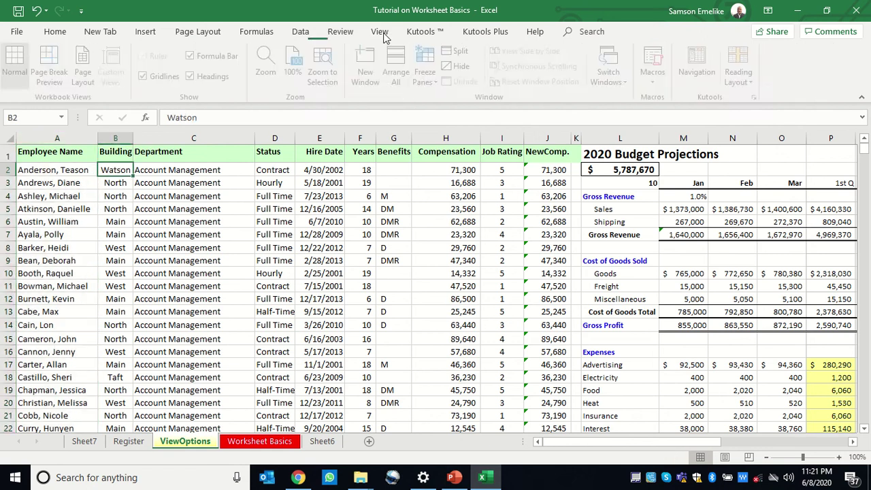
click(439, 84)
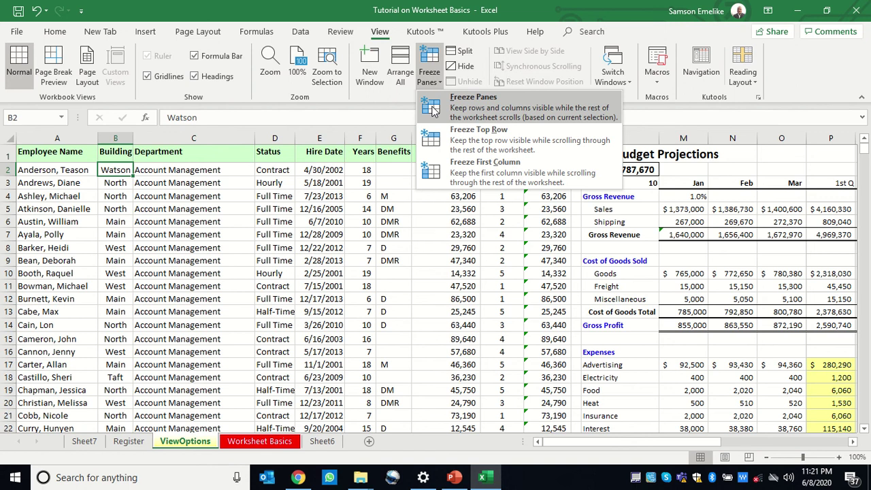
click(434, 110)
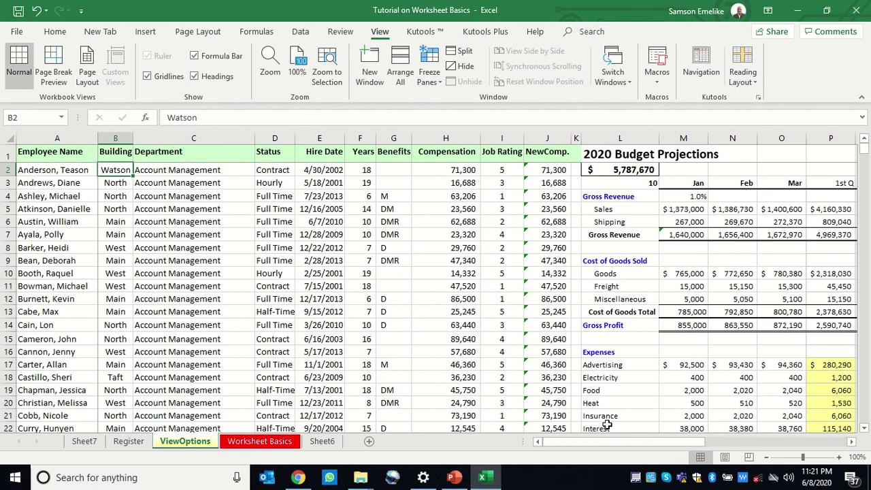
Scroll the sheet across and down to test the frozen panes, and unfreeze them.
drag(590, 443, 560, 444)
mouse_move(863, 151)
mouse_down()
mouse_move(864, 214)
mouse_move(863, 146)
mouse_up()
click(430, 76)
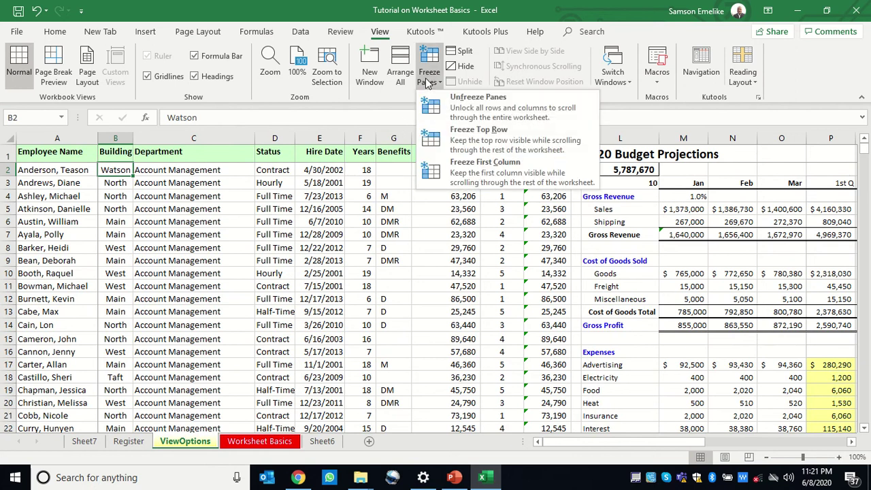
click(446, 108)
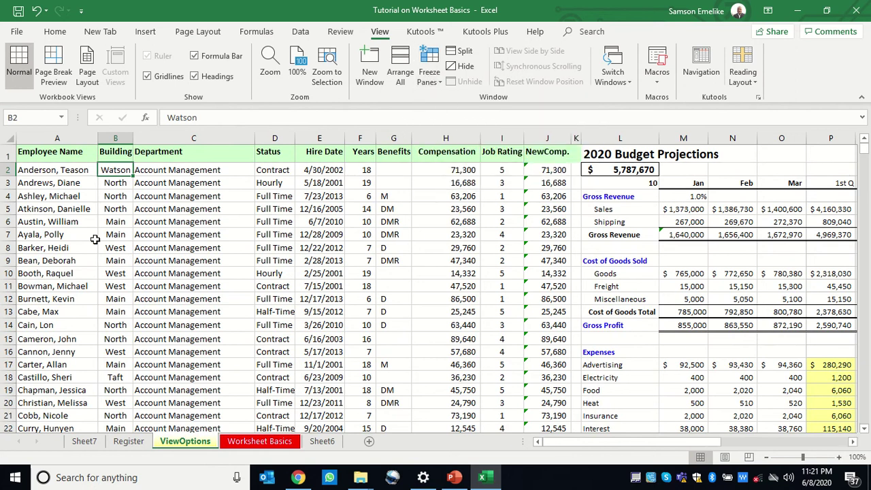
Freeze the header row and columns A to C of ViewOptions by applying Freeze Panes at cell D2.
click(49, 172)
click(57, 138)
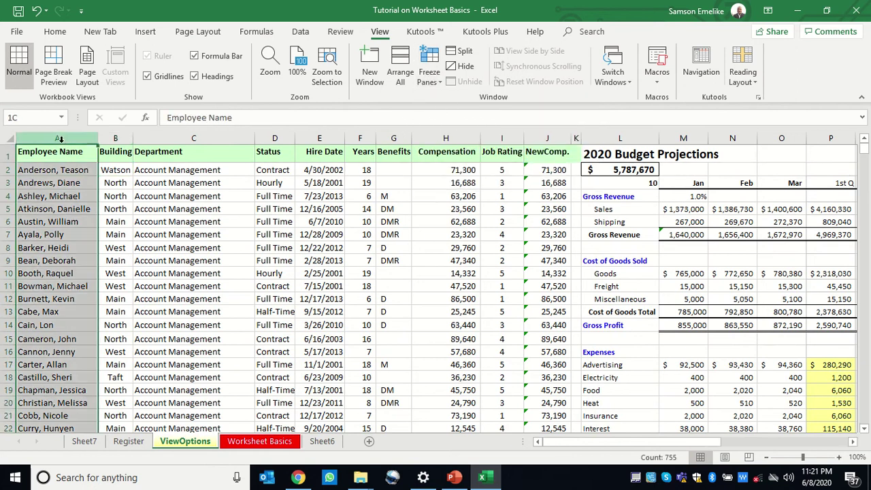
click(117, 137)
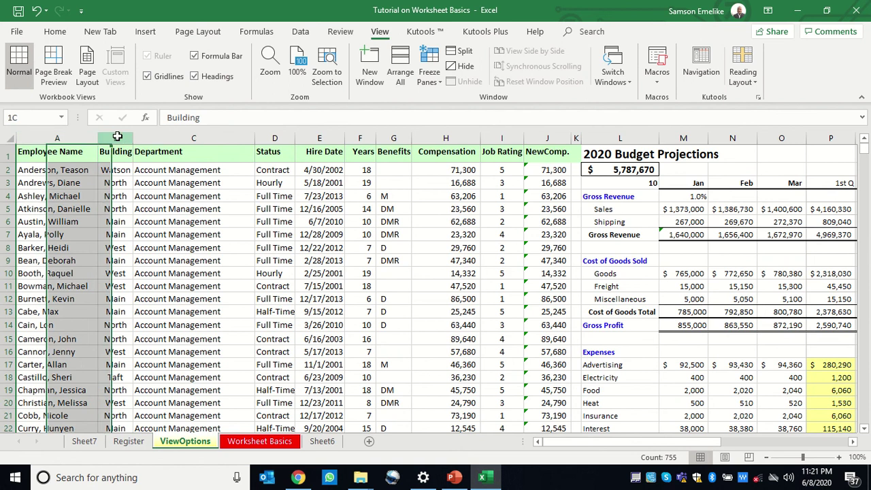
click(200, 139)
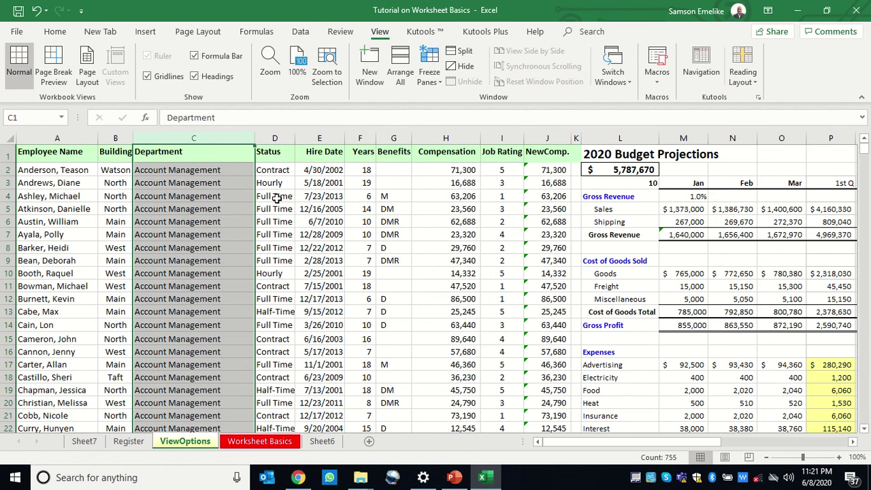
click(279, 155)
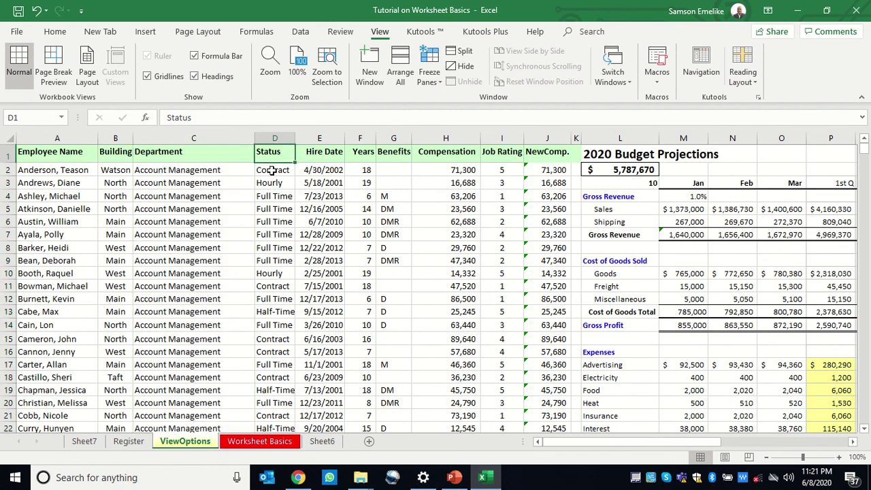
click(276, 169)
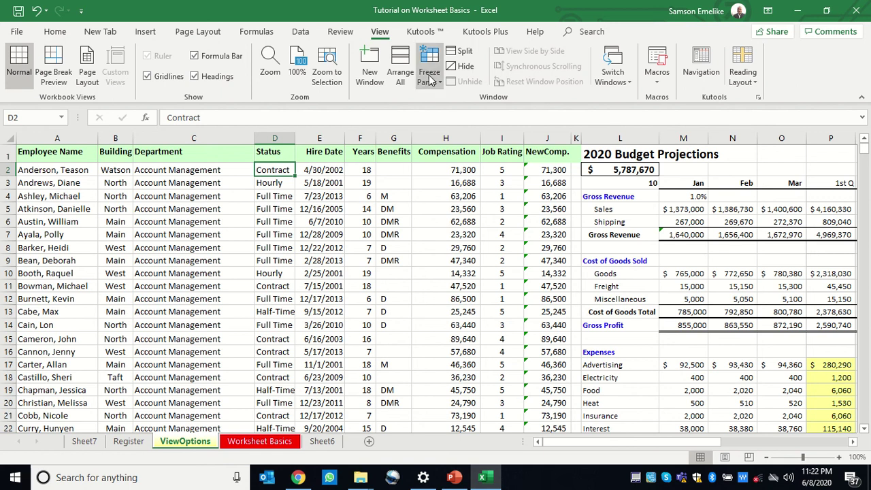
click(429, 71)
click(446, 113)
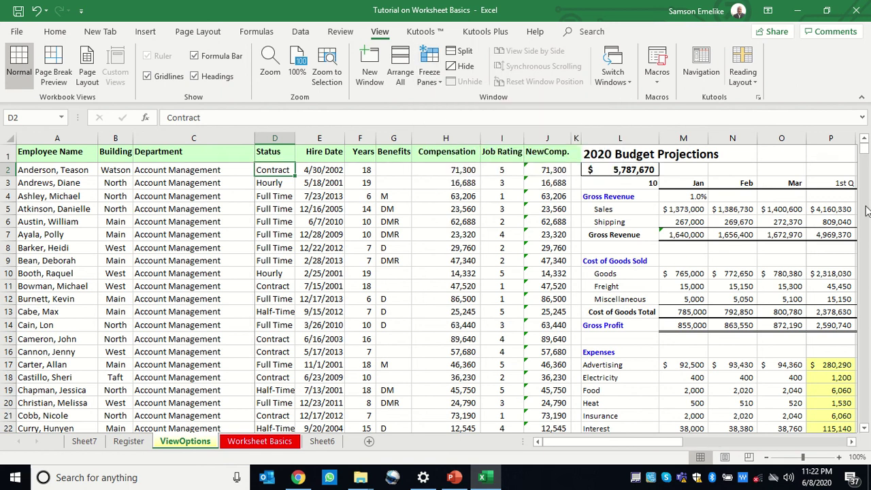
Scroll the sheet down and across to test the panes frozen at D2, and unfreeze them.
mouse_move(862, 146)
mouse_down()
mouse_move(863, 155)
mouse_move(860, 144)
mouse_up()
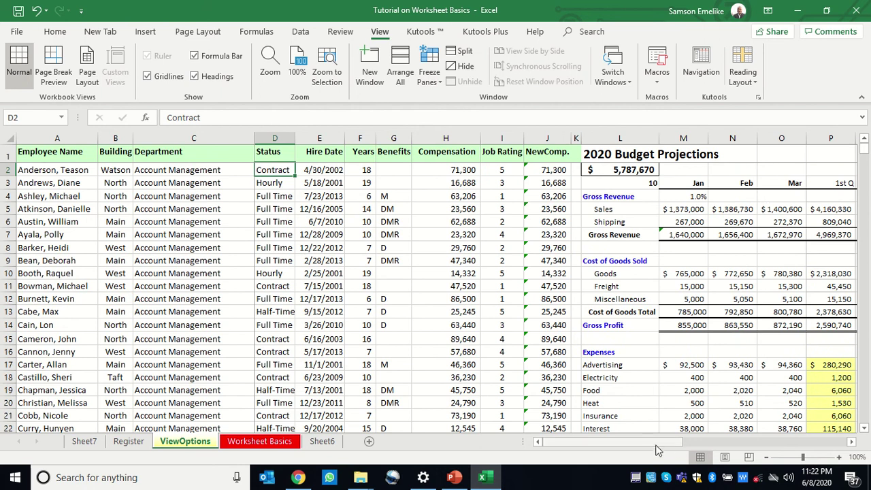
mouse_move(661, 441)
mouse_down()
mouse_move(792, 442)
mouse_move(645, 442)
mouse_up()
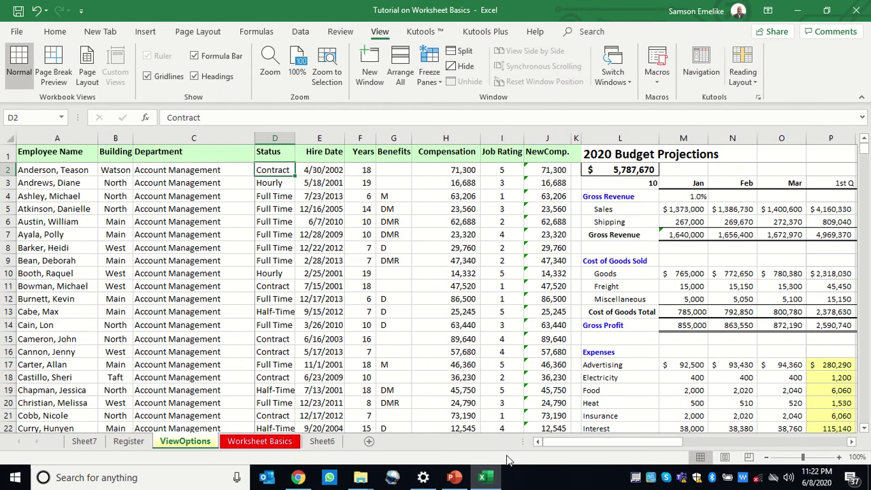
click(436, 79)
click(438, 109)
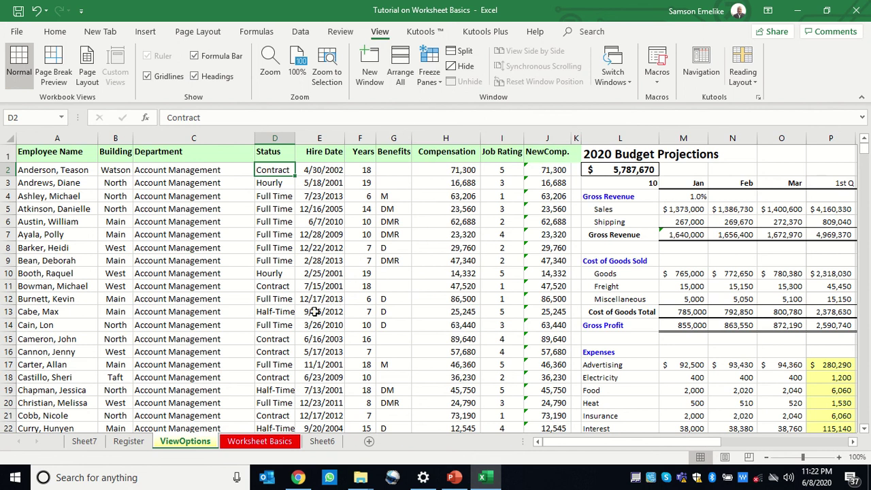
Fill row 8 of the ViewOptions sheet with the standard orange color.
click(6, 248)
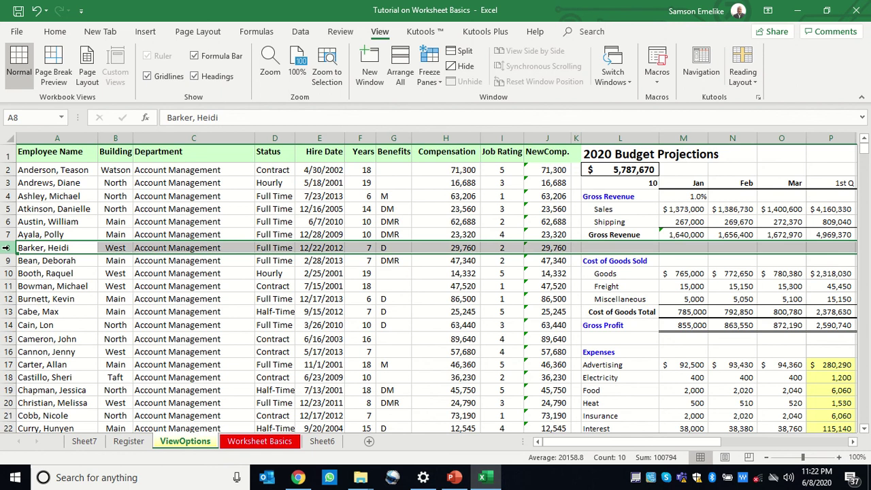
click(57, 32)
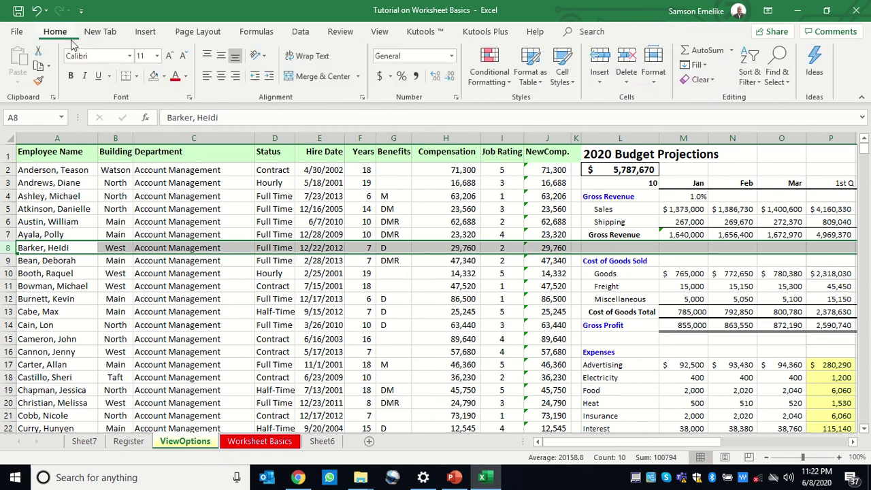
click(164, 76)
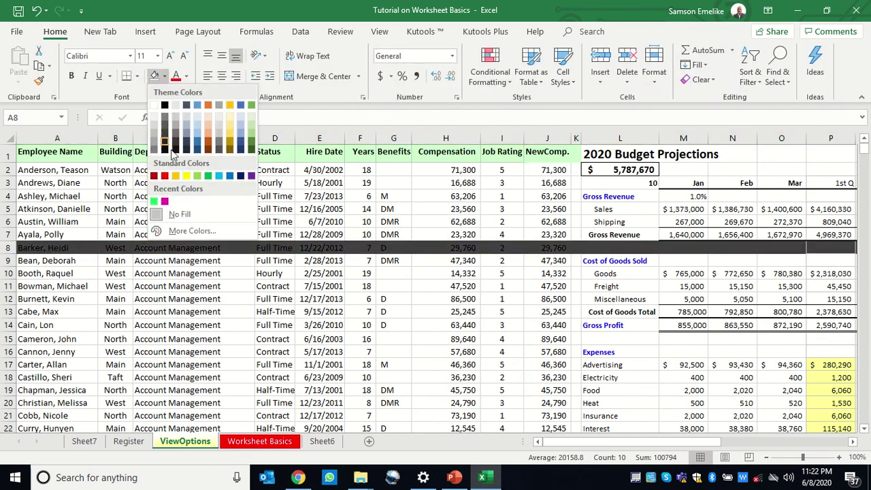
click(175, 176)
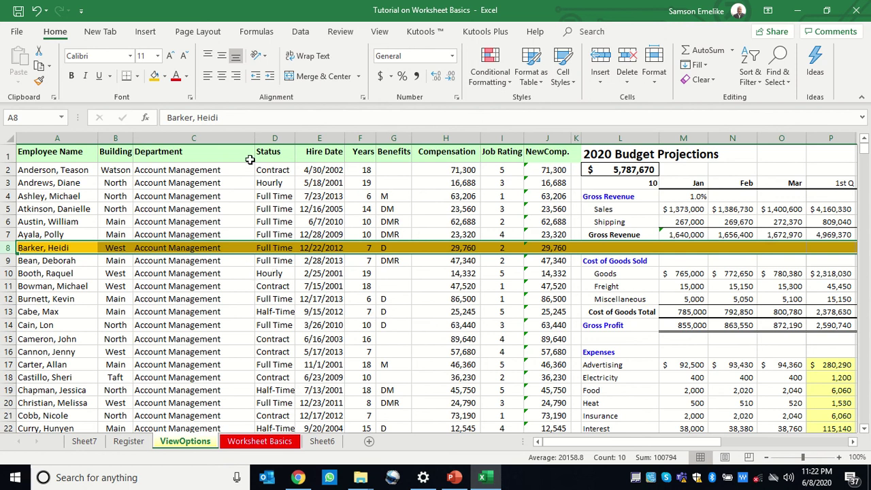
click(291, 265)
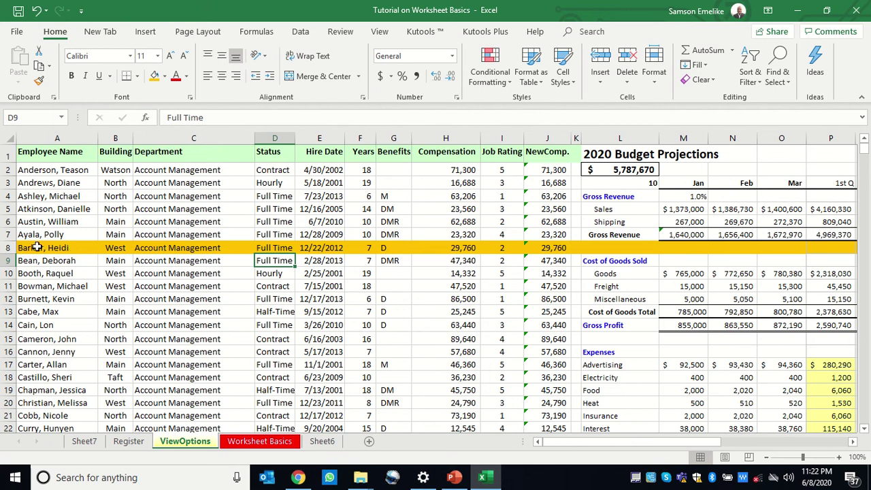
Bring the orange row 8 to the top of the visible area and keep it in place with Freeze Top Row.
click(12, 248)
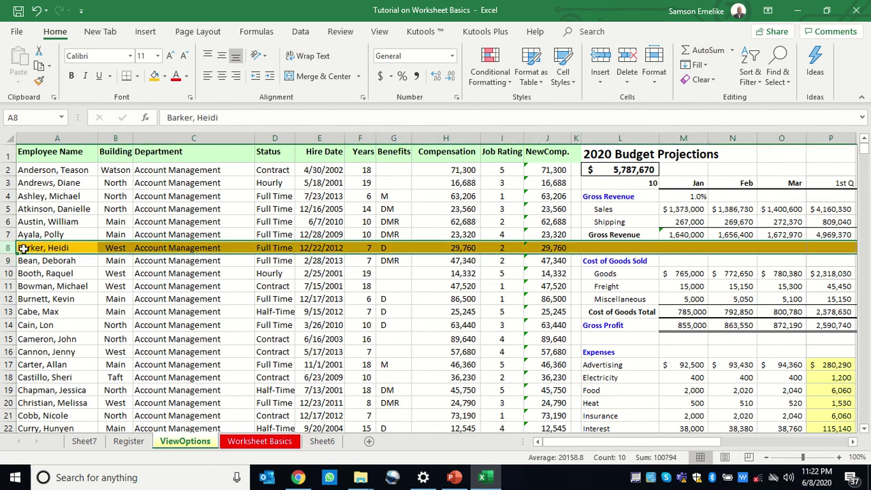
click(558, 322)
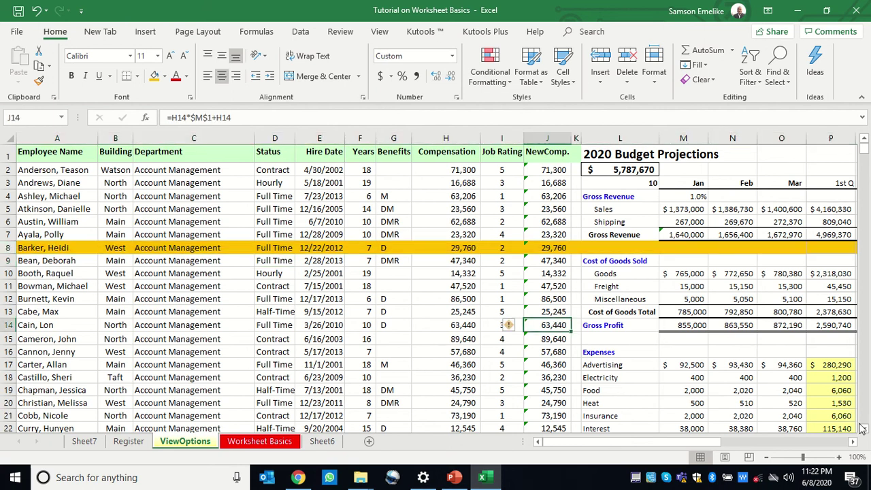
scroll(866, 433, down, 2)
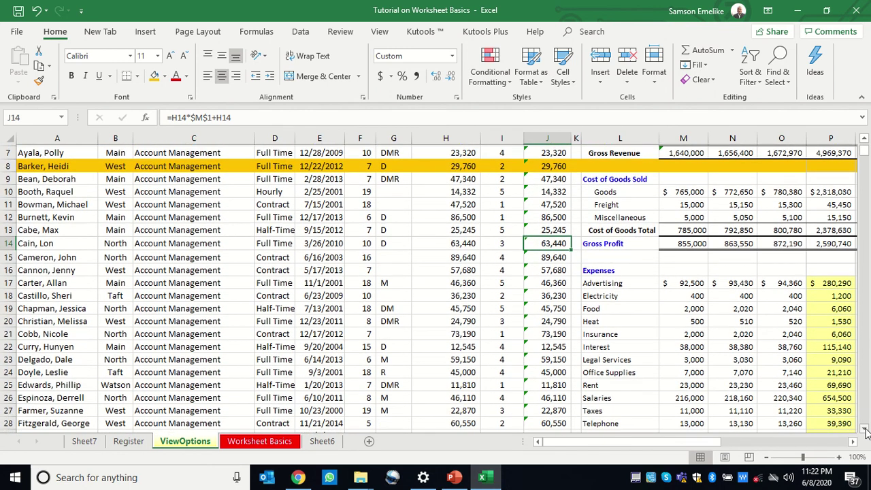
click(866, 430)
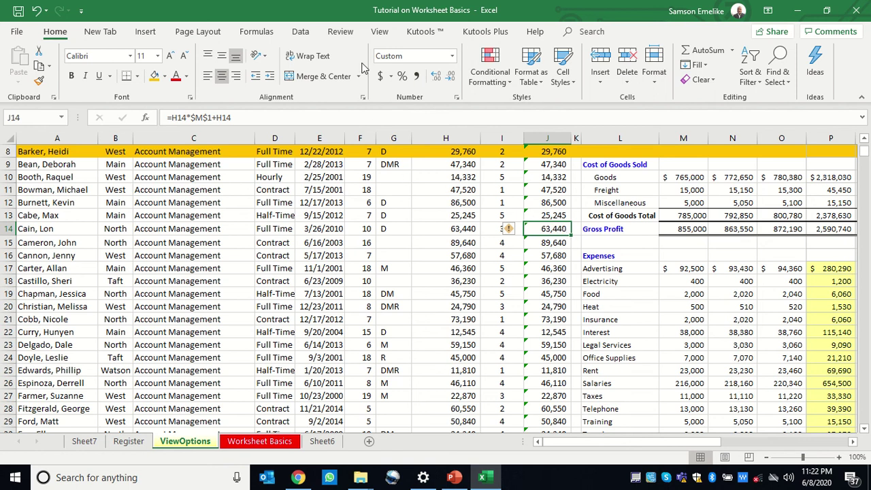
click(380, 33)
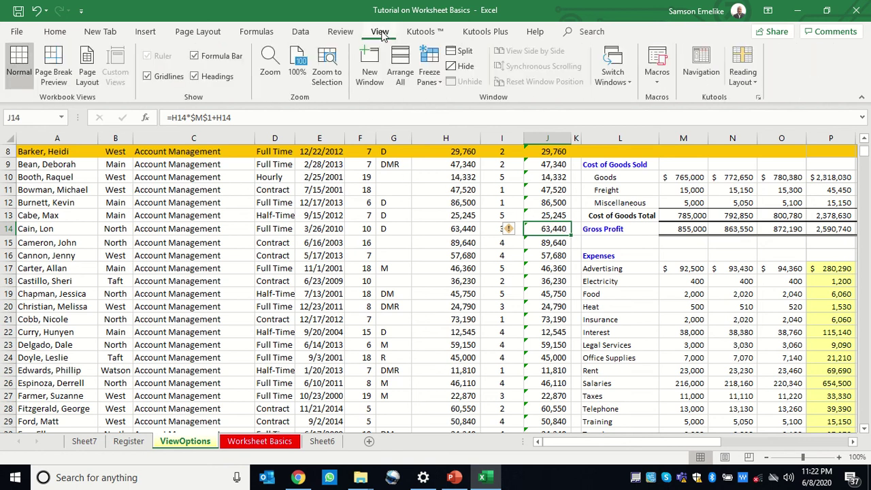
click(437, 76)
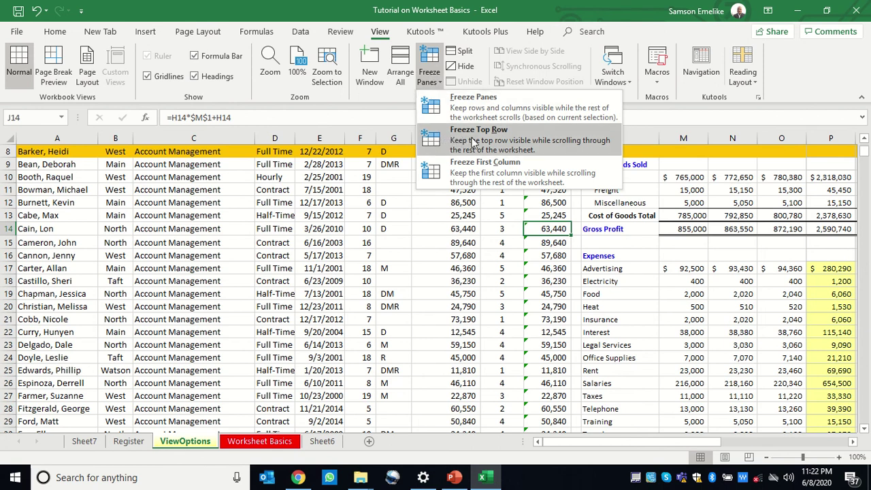
click(505, 143)
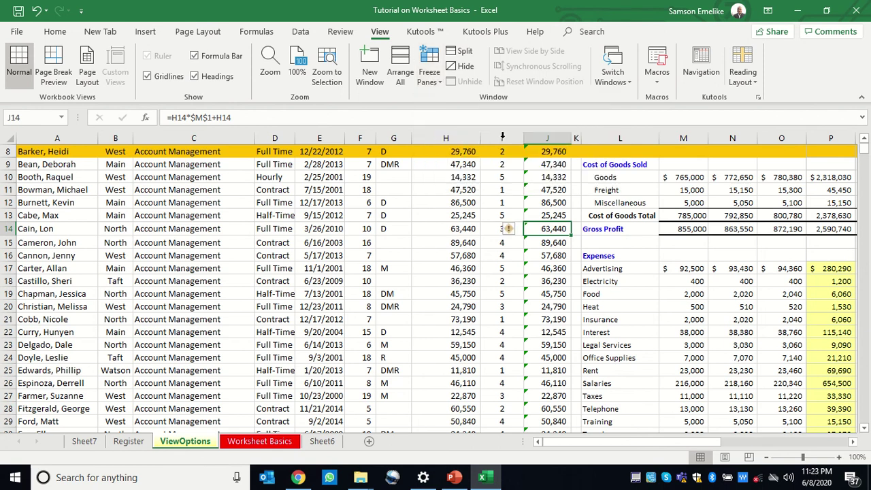
Scroll through the employee list and across the budget columns to test the frozen row 8, and unfreeze it.
scroll(476, 231, down, 20)
scroll(476, 235, down, 20)
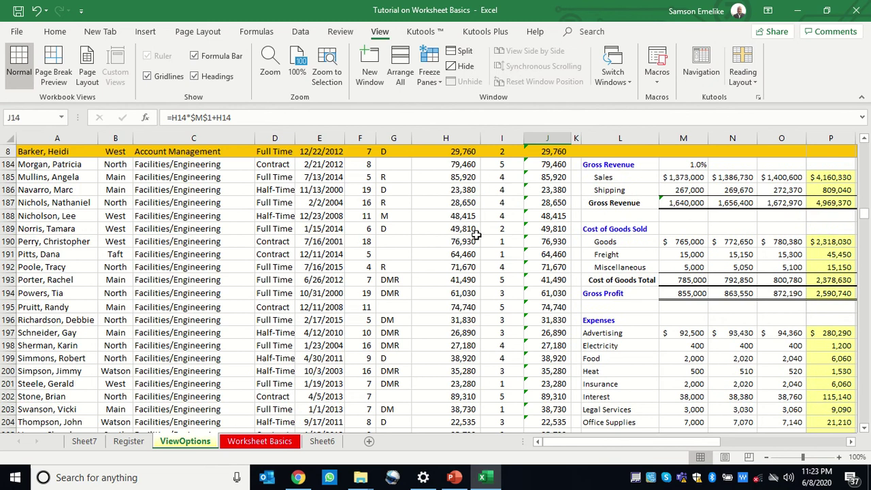
scroll(476, 235, up, 20)
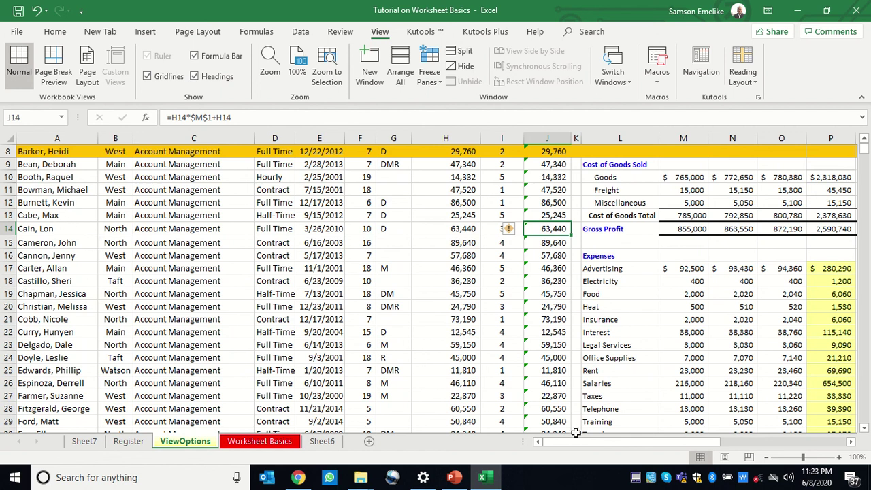
drag(567, 445, 752, 441)
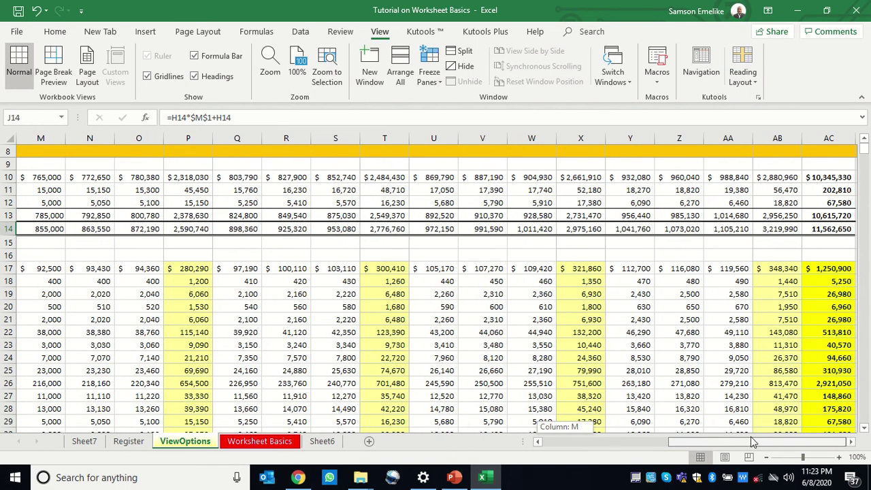
drag(696, 442, 539, 445)
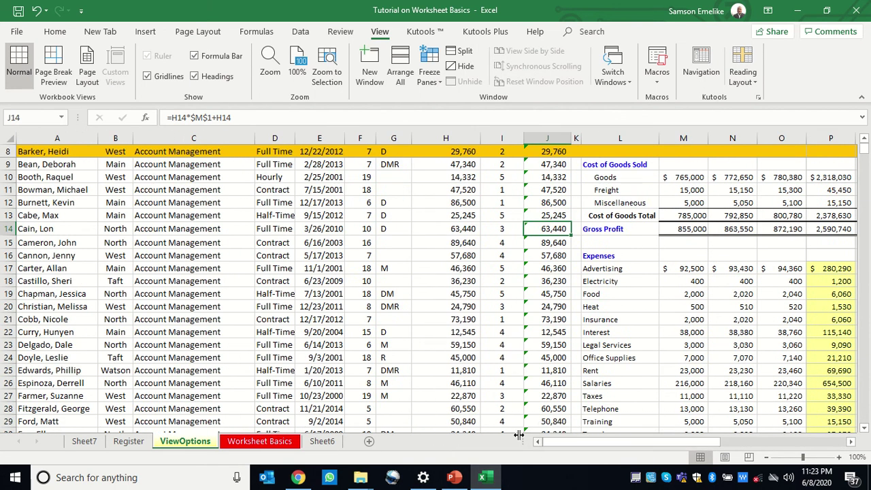
click(429, 76)
click(436, 105)
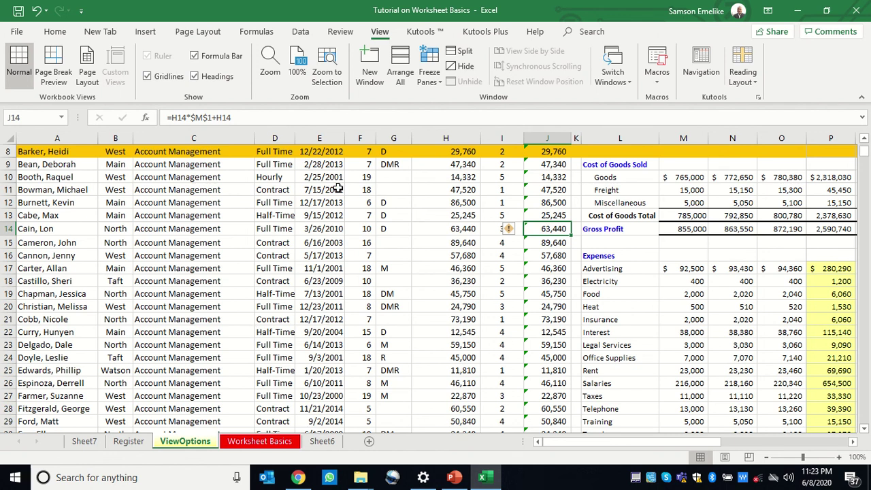
Make Hire Date column E the first visible column, apply Freeze First Column to it, and test it by scrolling sideways.
click(326, 150)
key(ctrl+space)
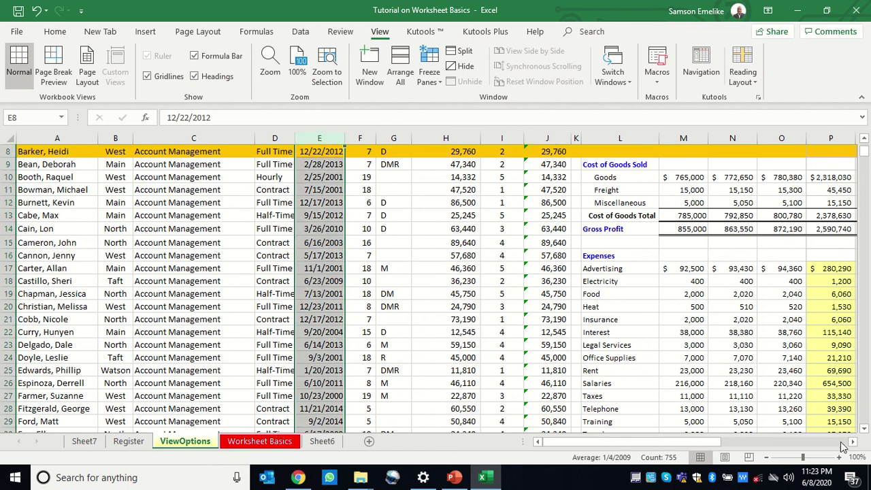
drag(850, 443, 851, 443)
click(269, 268)
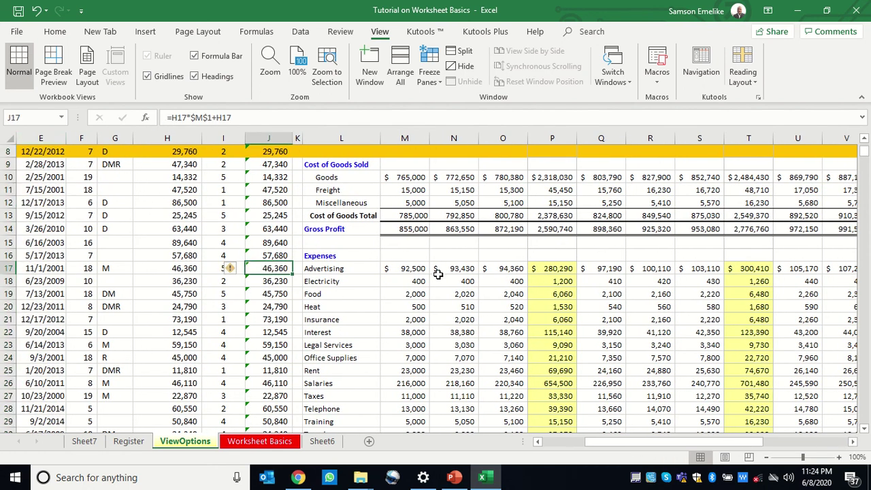
click(481, 254)
click(418, 214)
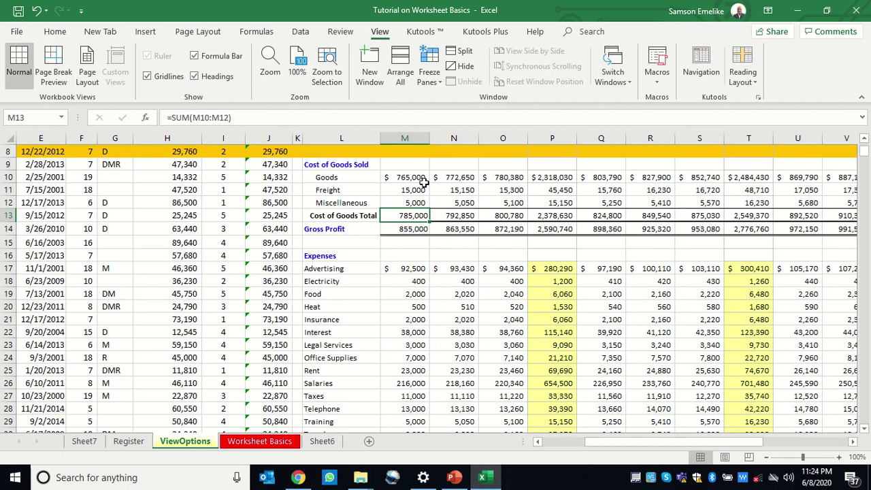
click(436, 80)
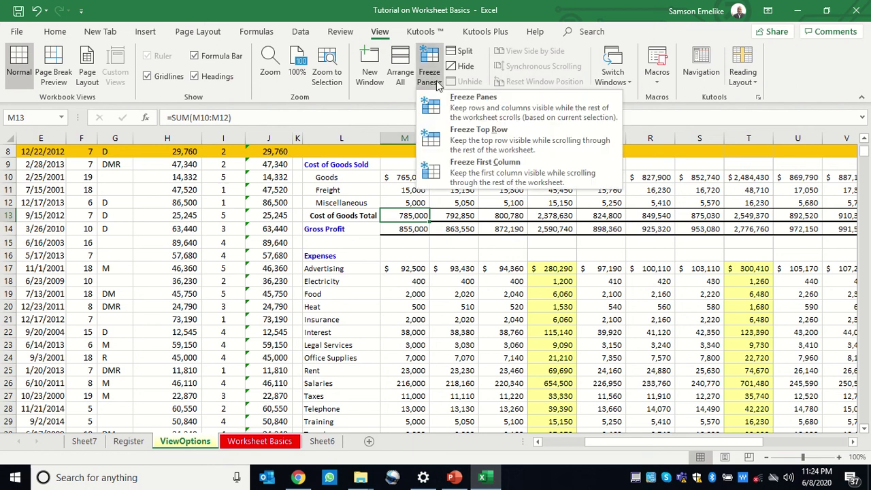
click(436, 174)
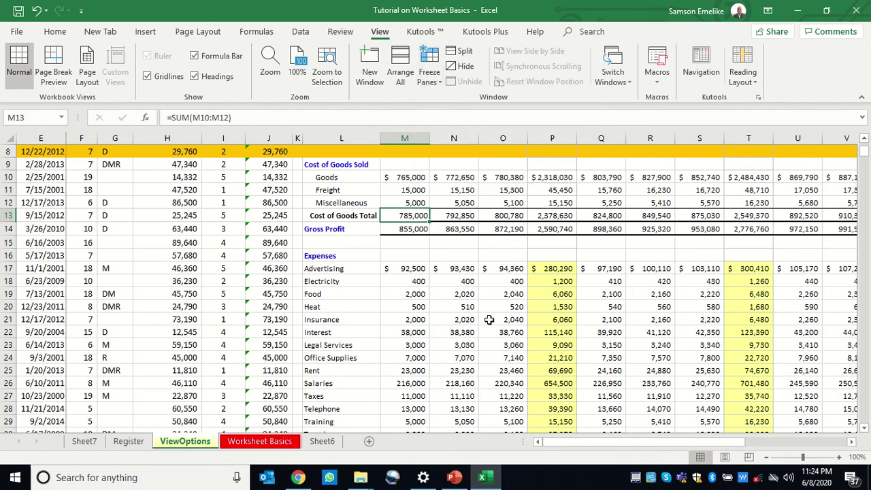
drag(571, 444, 539, 446)
Move the Register sheet to the end of the workbook without creating a copy.
click(129, 441)
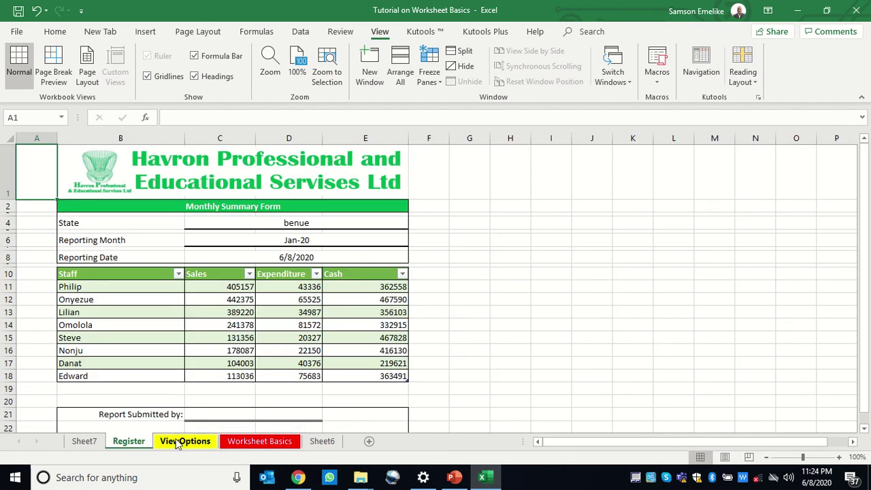
right_click(134, 447)
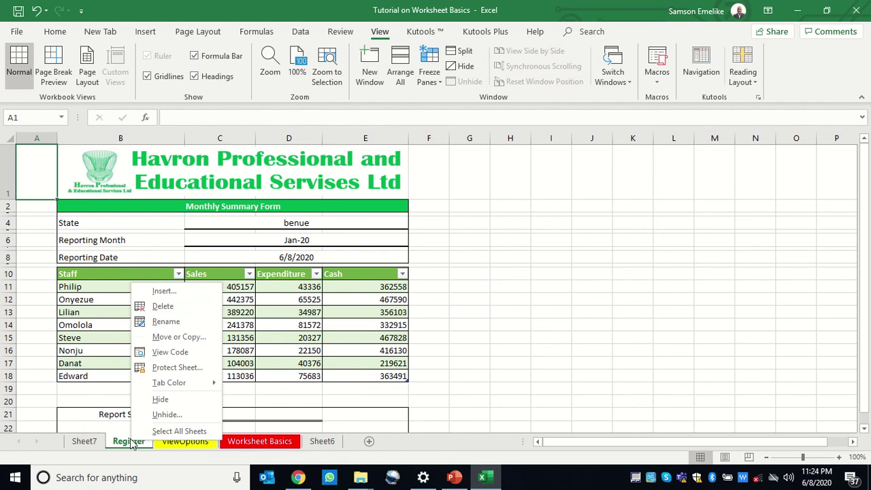
click(174, 336)
click(116, 351)
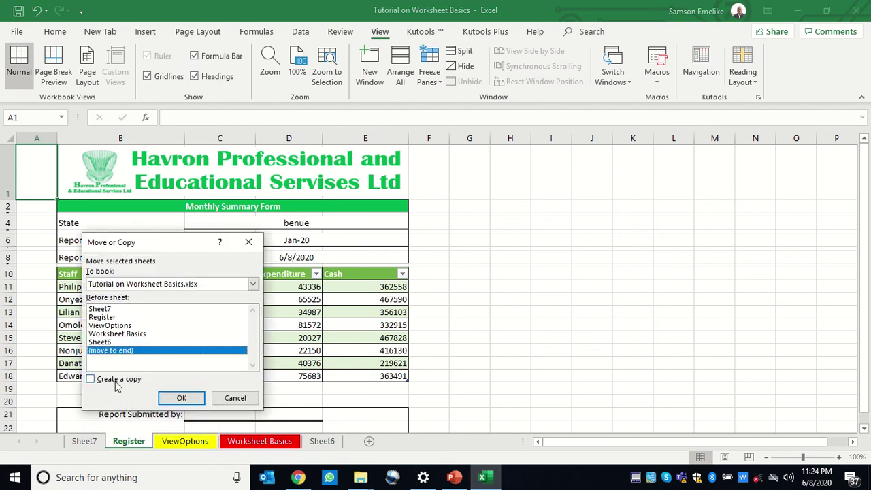
click(181, 398)
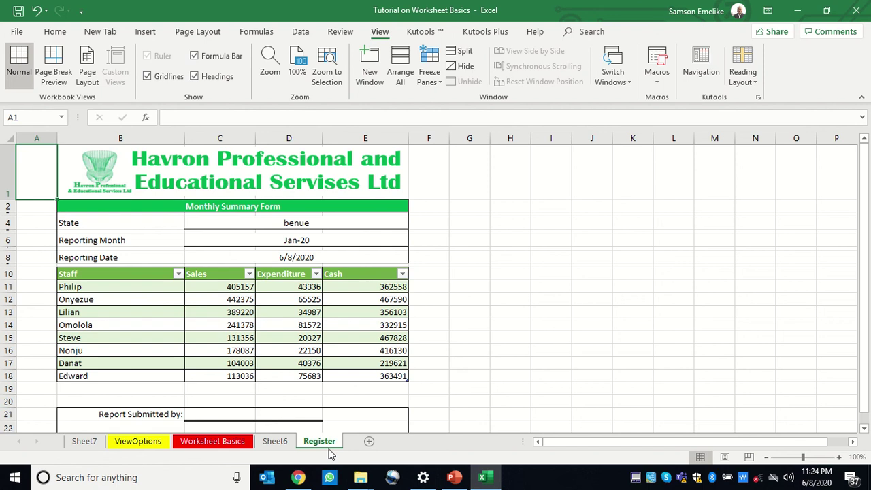
Add six new blank sheets after Register and widen the sheet tab area to show all tabs.
click(369, 442)
click(410, 441)
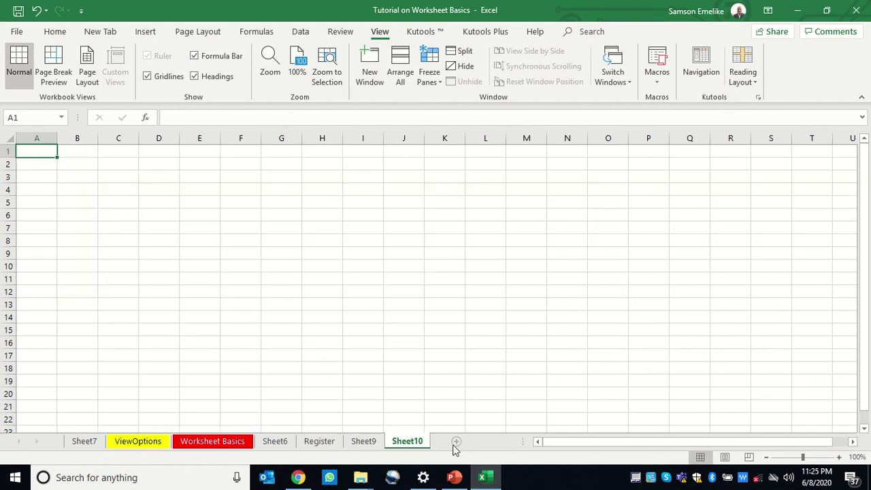
click(456, 443)
click(504, 442)
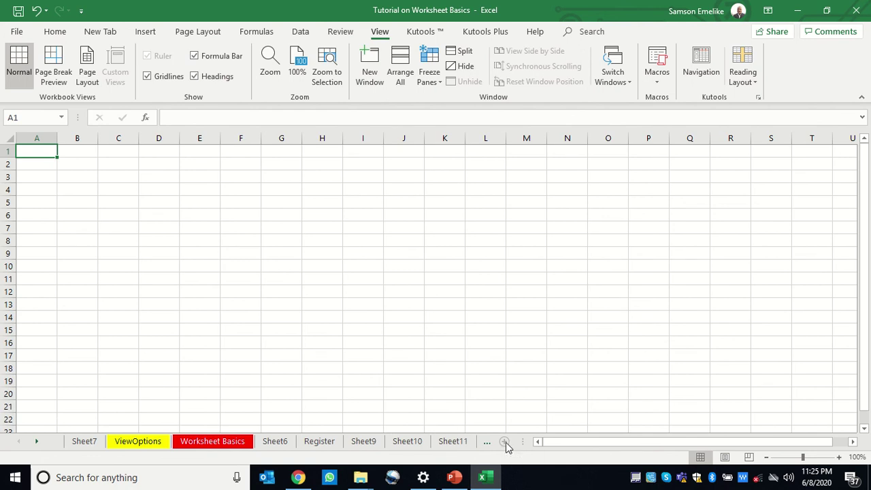
drag(522, 441, 773, 434)
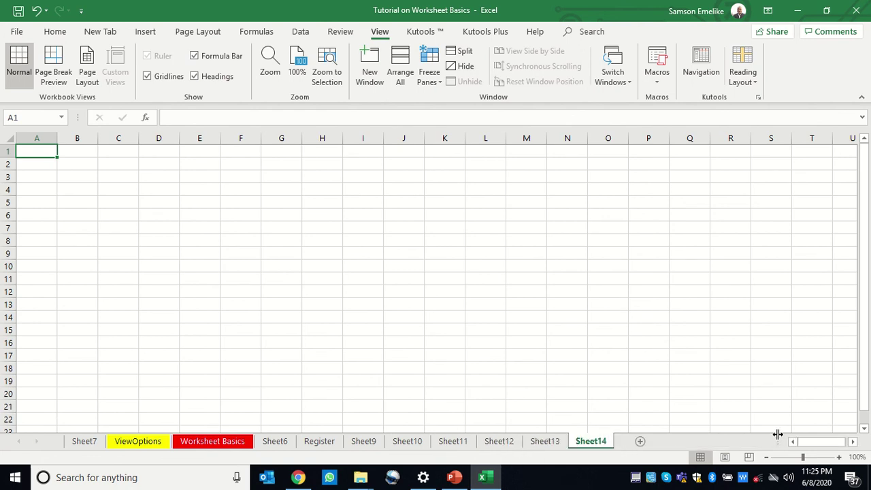
Delete the blank Sheet6 from the workbook.
click(278, 444)
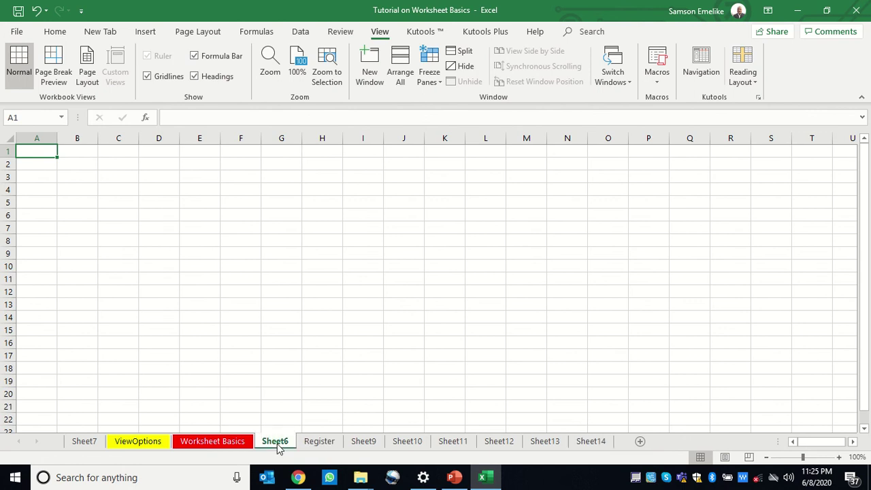
right_click(278, 447)
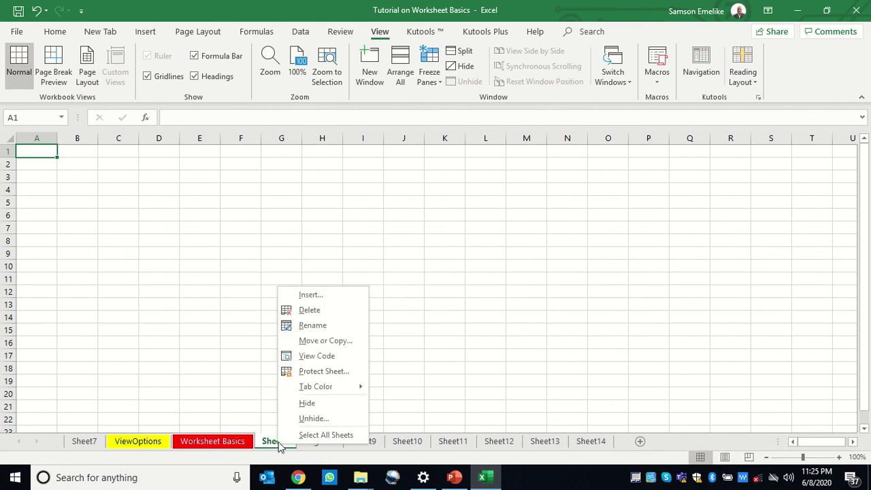
click(311, 314)
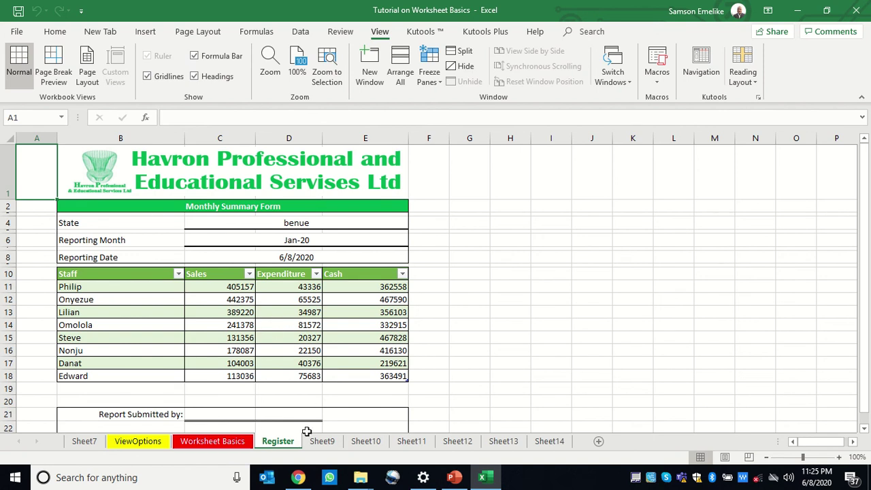
right_click(284, 445)
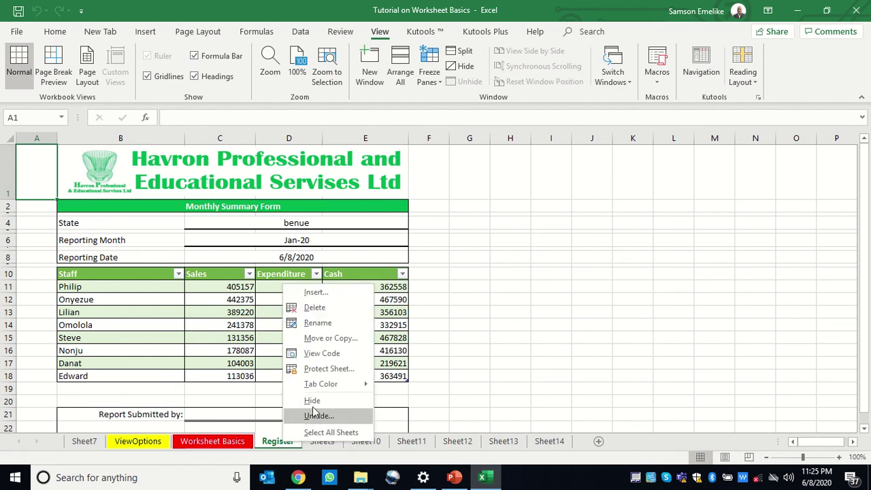
click(314, 307)
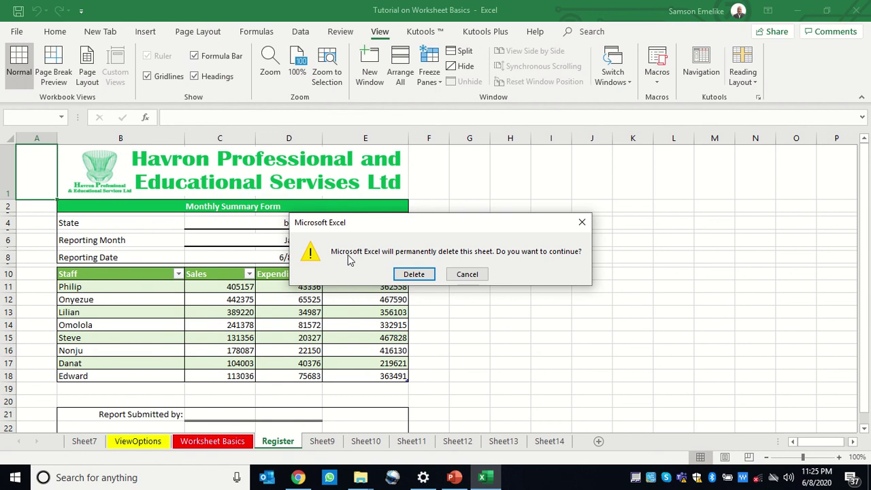
click(474, 276)
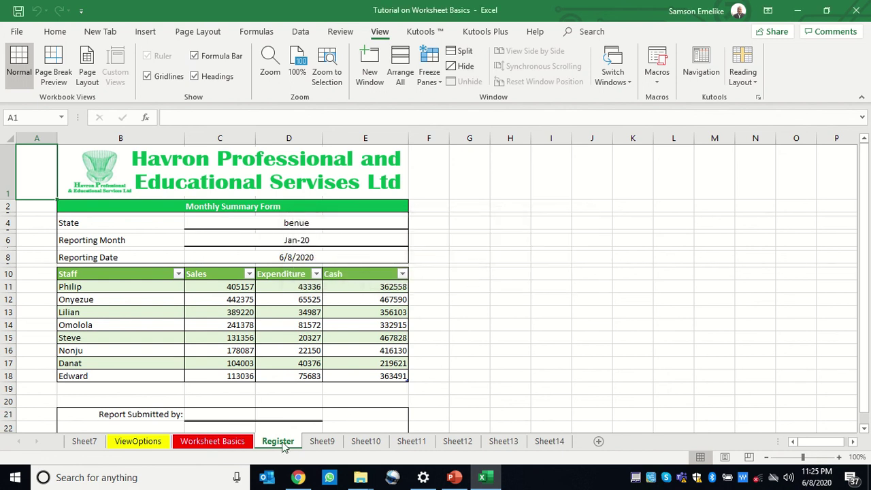
Look through the new blank sheets and rename Sheet9 as State 1.
click(324, 441)
click(368, 443)
click(422, 443)
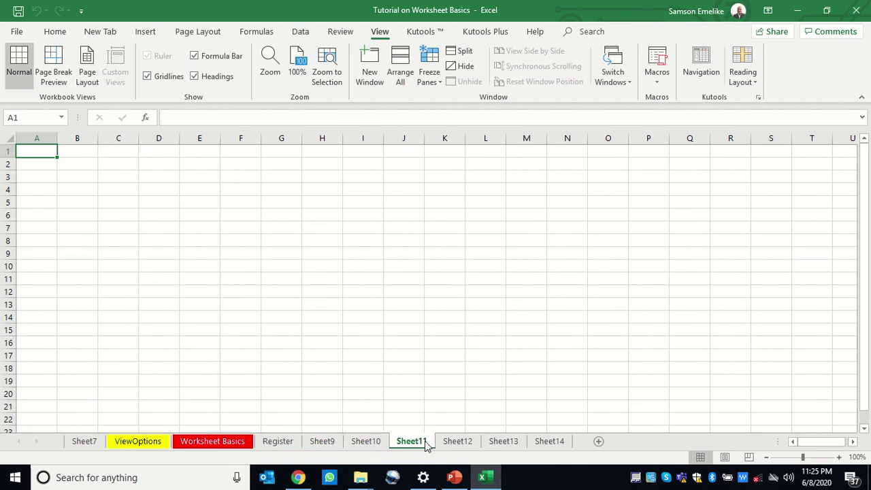
click(323, 442)
double_click(324, 442)
text(S)
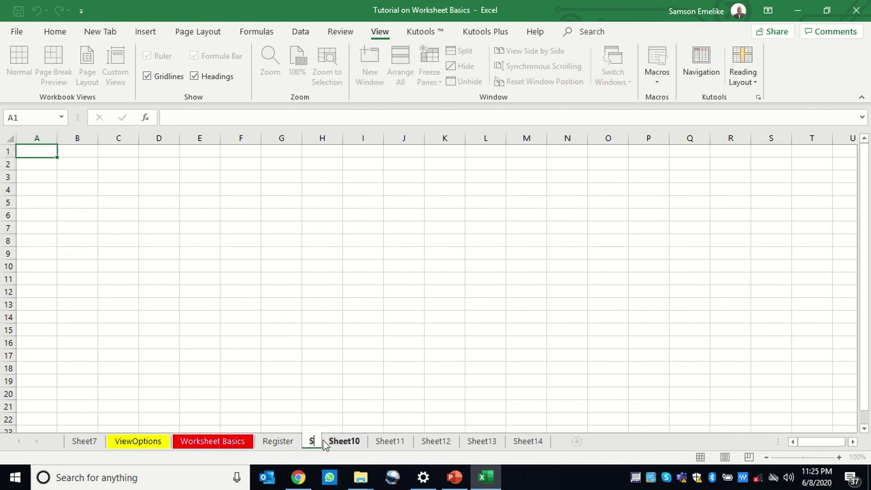
text(tate 1)
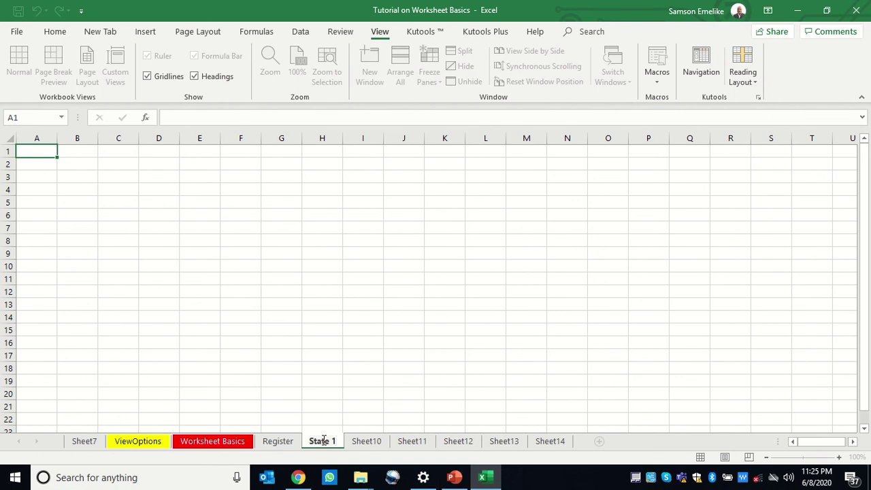
Copy the State 1 sheet name and reuse it to rename Sheet10 as State 2.
key(shift+Left)
key(shift+Left)
key(shift+Left)
key(shift+Left)
key(shift+Left)
key(shift+Left)
key(shift+Left)
key(ctrl+c)
click(365, 441)
double_click(365, 441)
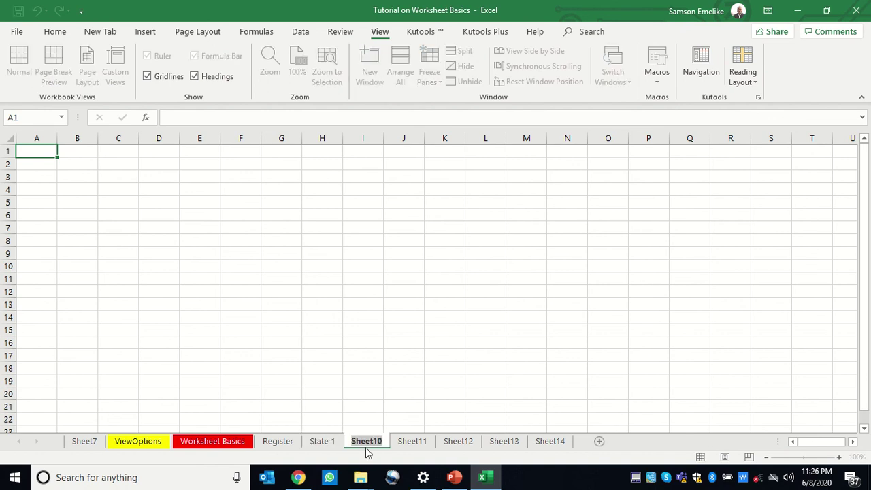
key(ctrl+v)
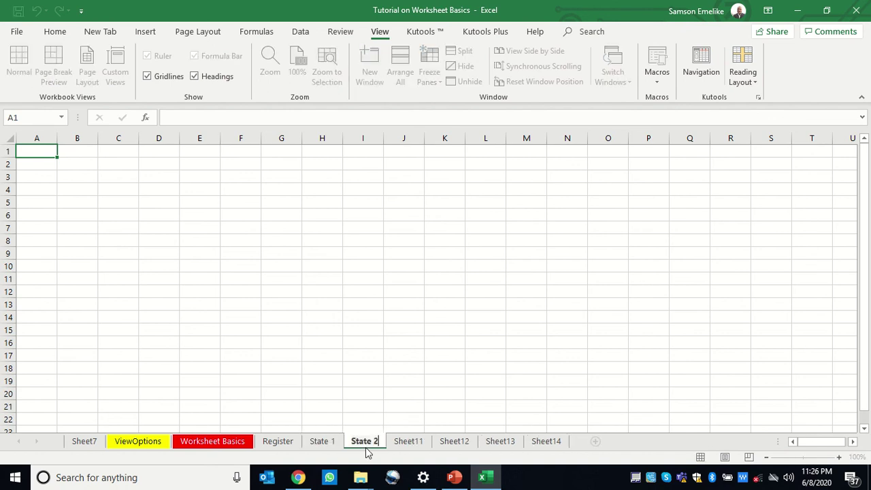
Reuse the copied name to rename Sheet11 as State 3 and Sheet12 as State 4.
click(408, 441)
double_click(412, 441)
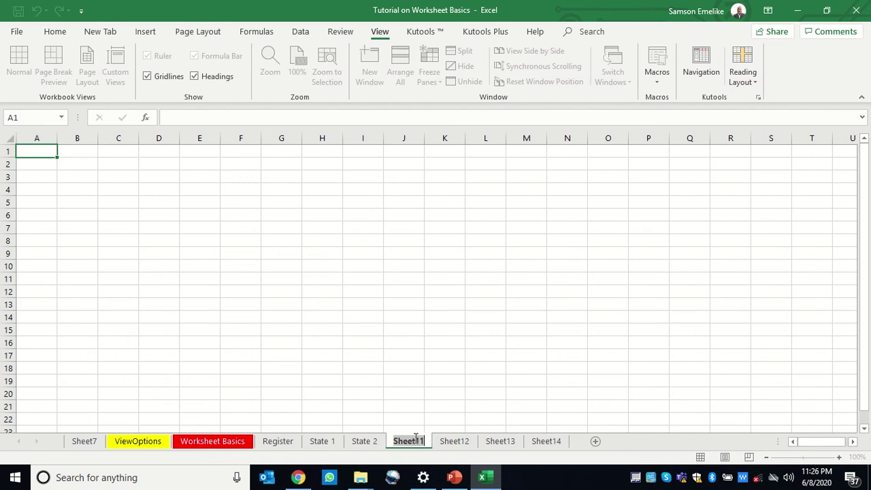
key(ctrl+v)
text(3)
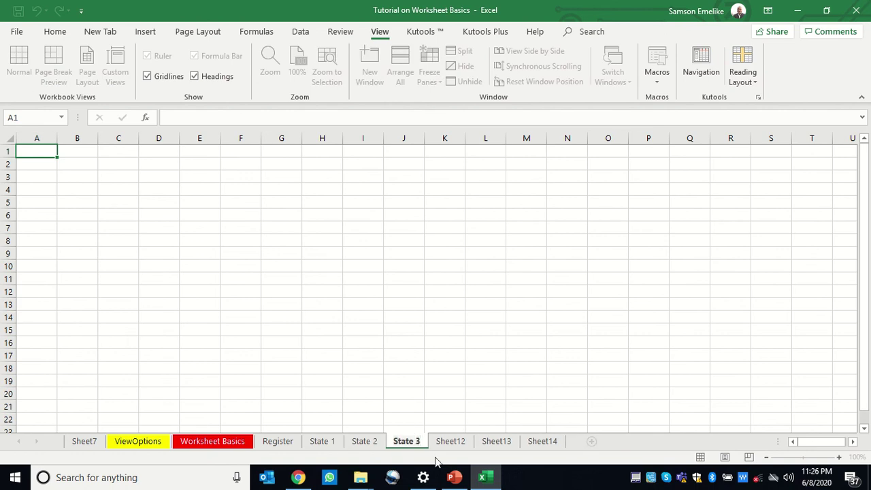
click(451, 441)
double_click(450, 441)
text(State)
text(4)
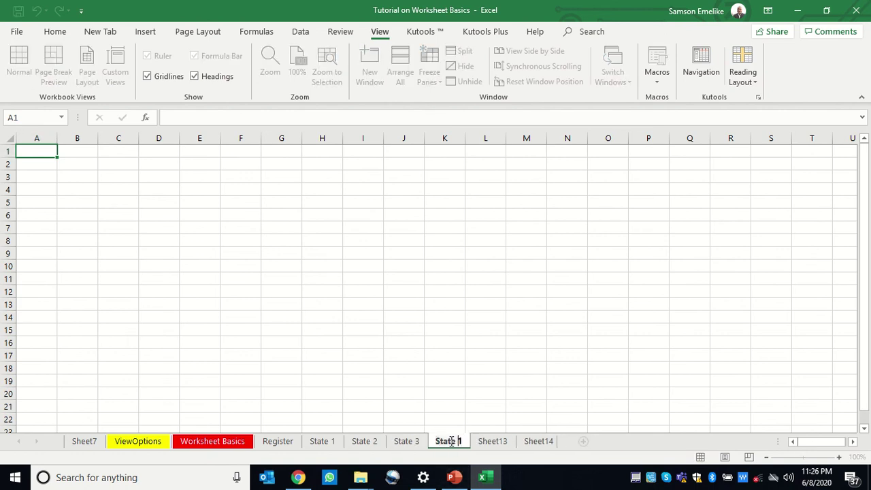
Rename Sheet13 as State 5 and Sheet14 as State 6.
double_click(491, 440)
text(State)
text(5)
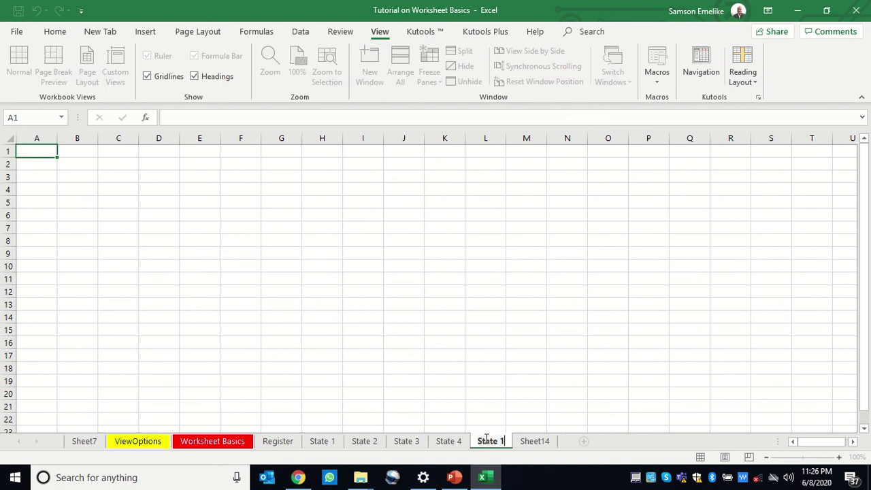
key(Return)
double_click(538, 440)
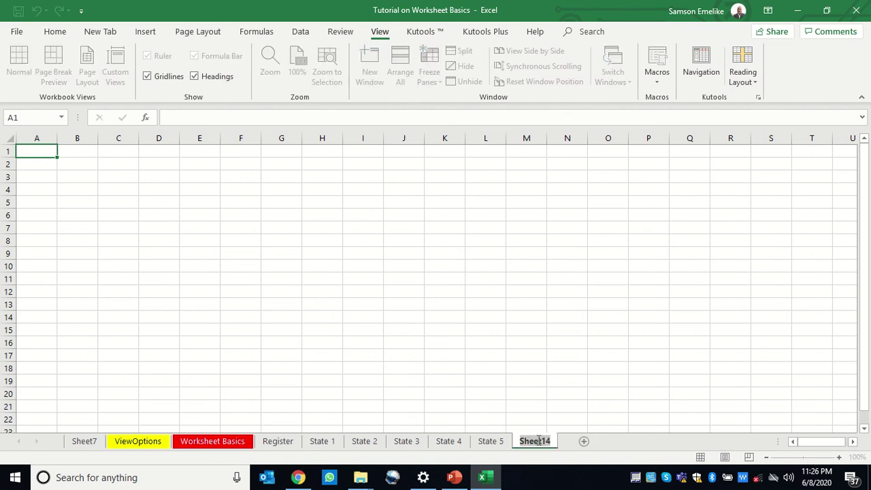
text(State)
text(6)
key(Return)
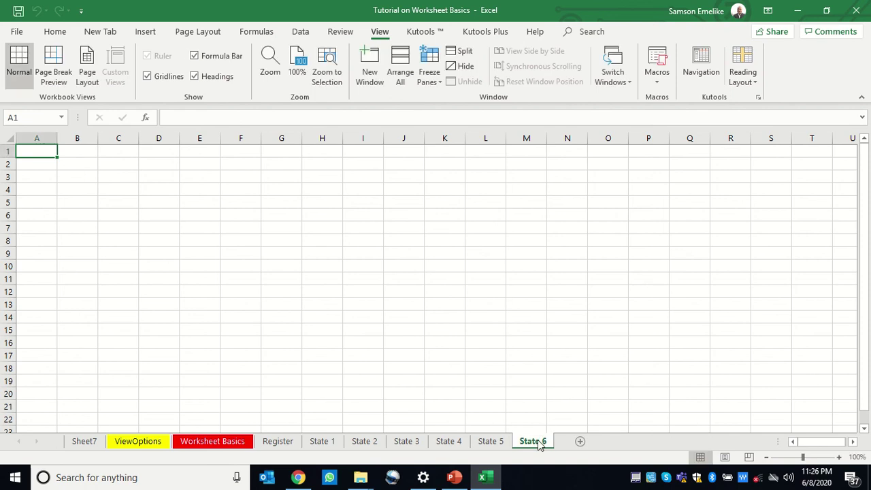
Copy the entire contents of the Register sheet.
click(275, 443)
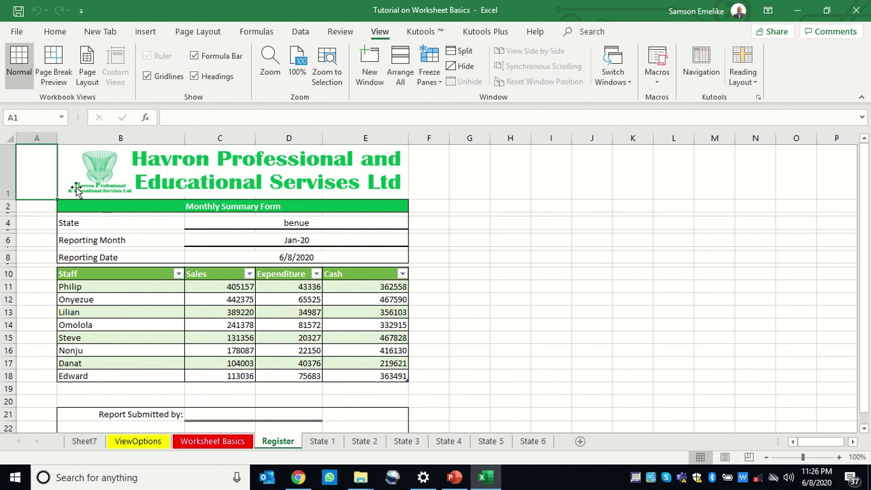
click(9, 138)
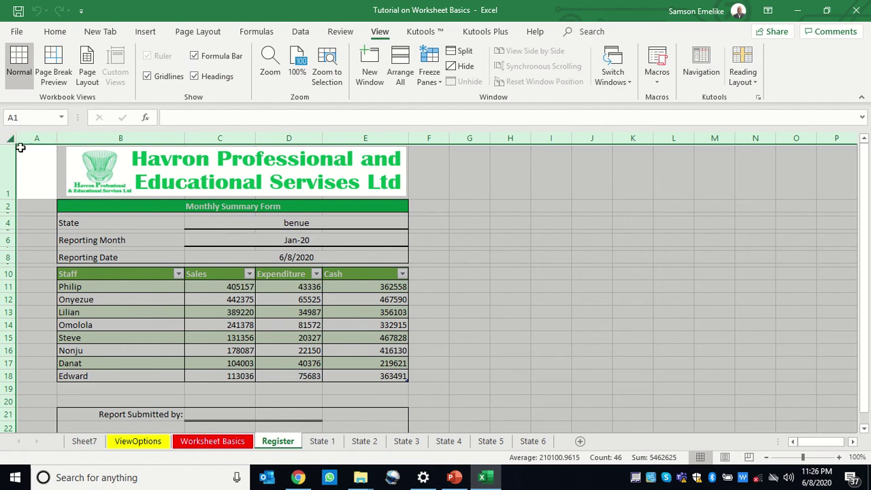
key(ctrl+c)
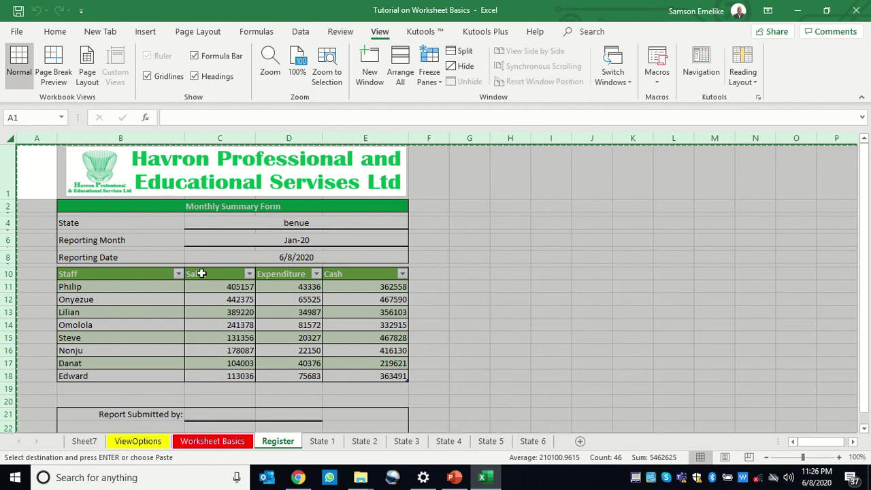
Group the sheets State 1 through State 6 and select all their cells as the paste destination.
click(323, 443)
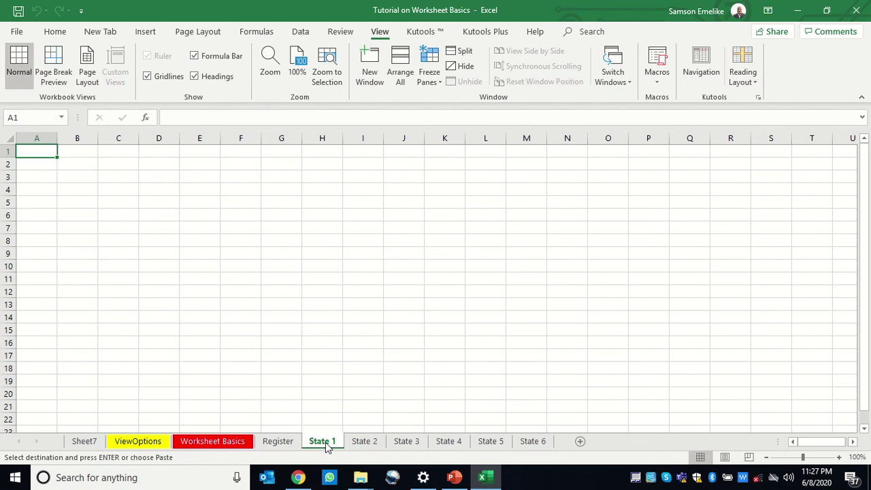
shift+click(533, 441)
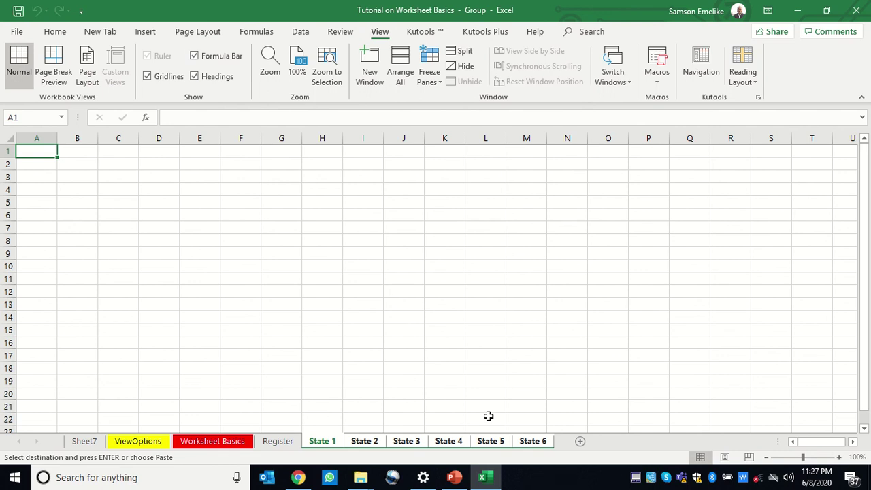
click(10, 139)
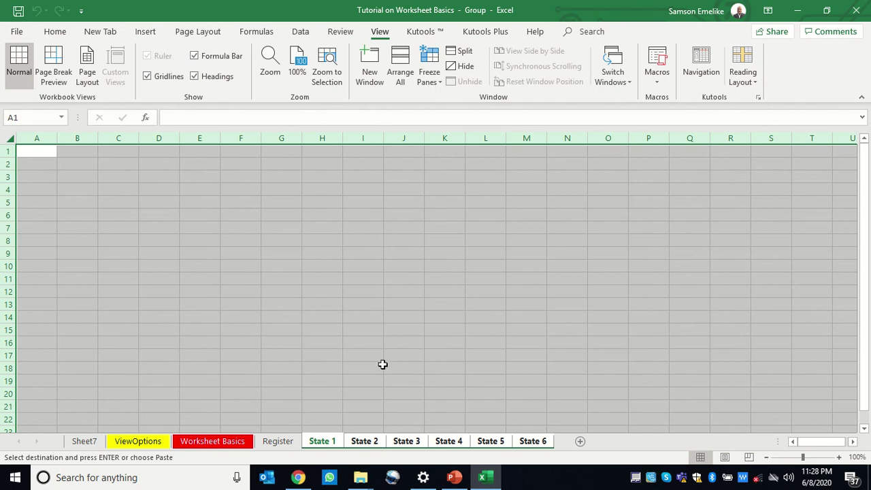
Return to the copied Register sheet and regroup the sheets State 1 through State 6.
click(276, 442)
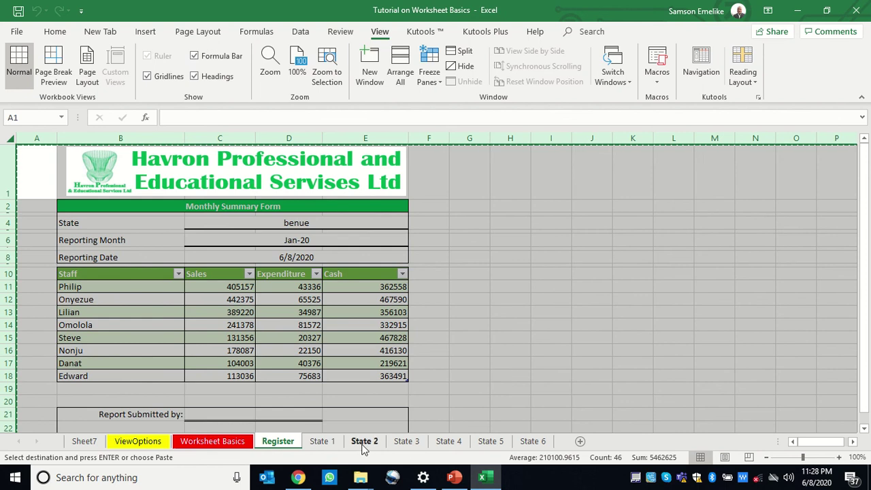
click(317, 444)
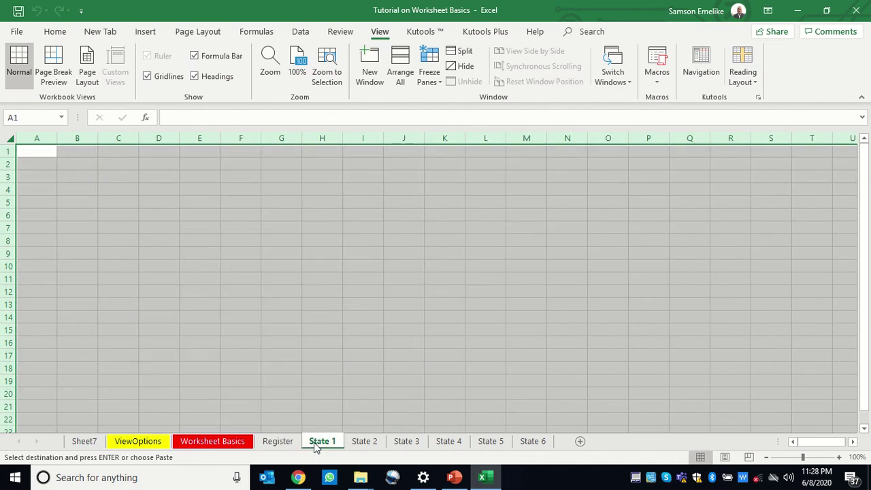
ctrl+click(534, 444)
shift+click(534, 443)
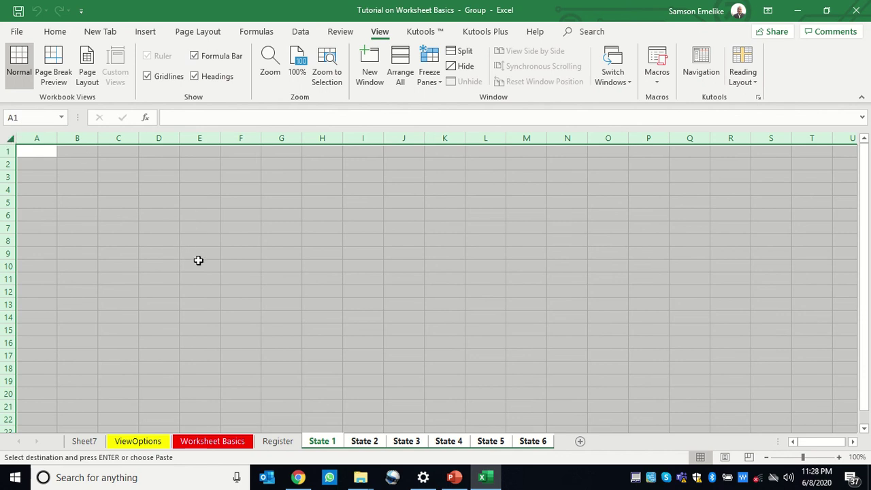
Reselect all of the Register sheet after picking its logo, and group State 1 through State 6 again.
click(279, 443)
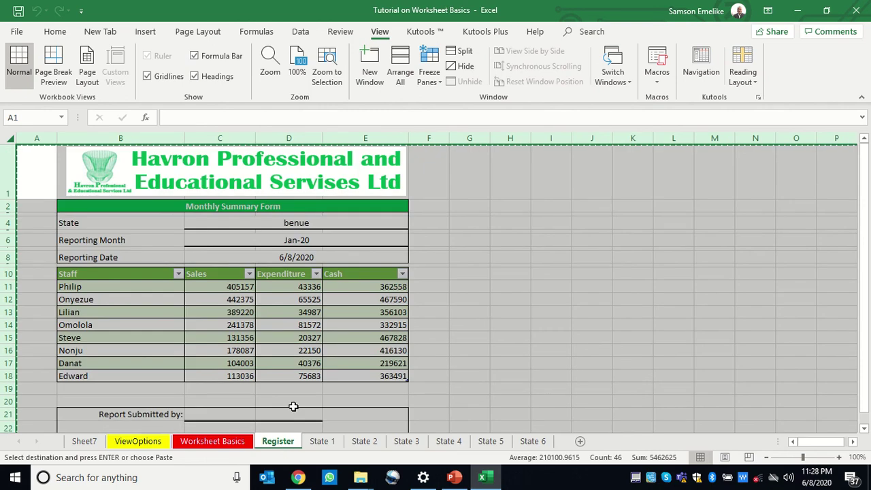
click(398, 188)
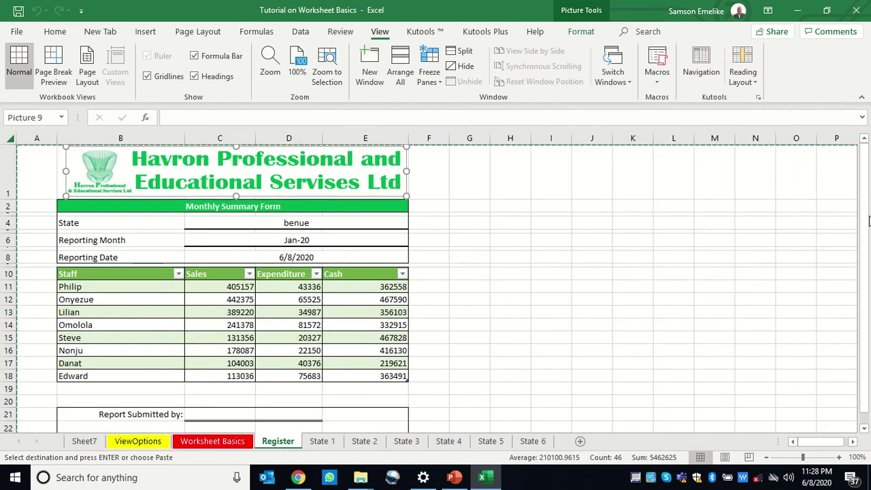
click(8, 138)
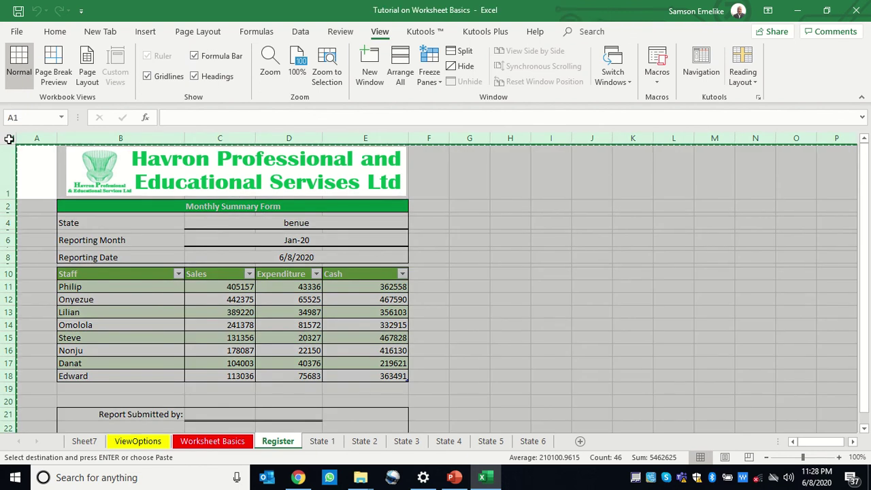
click(322, 442)
shift+click(550, 441)
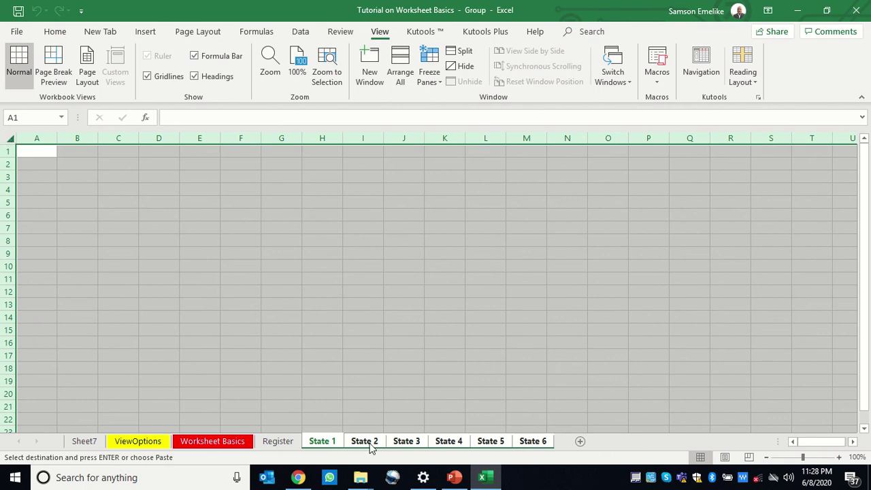
Delete the company logo picture from above the Monthly Summary Form on the Register sheet.
click(286, 441)
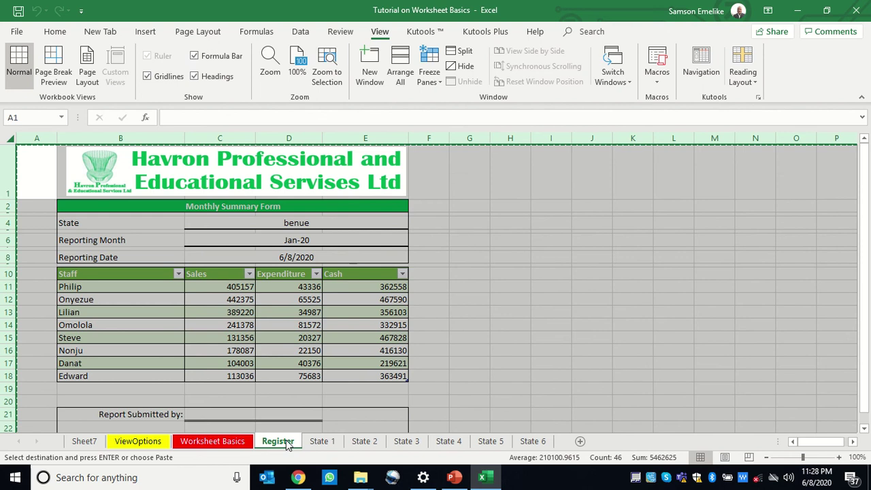
click(300, 179)
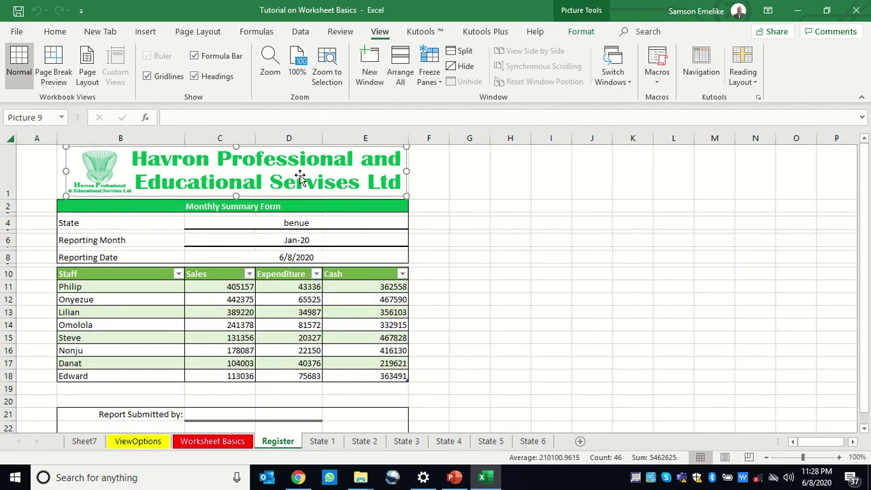
key(Delete)
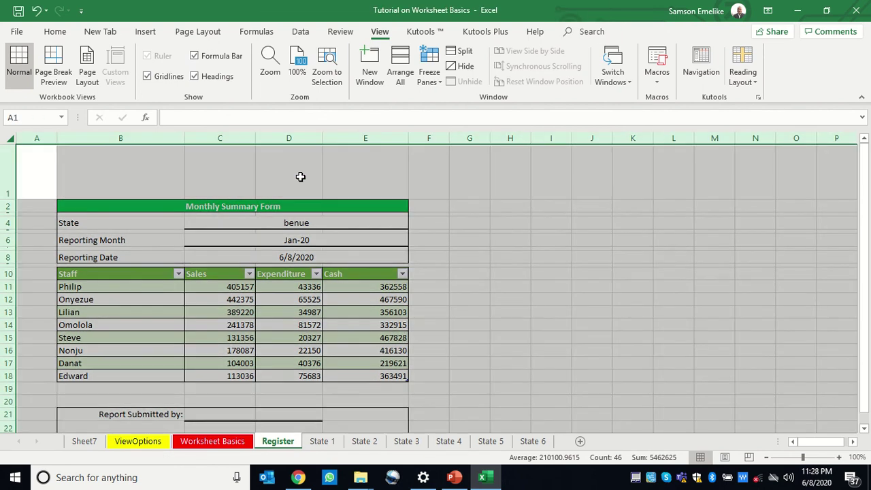
click(533, 255)
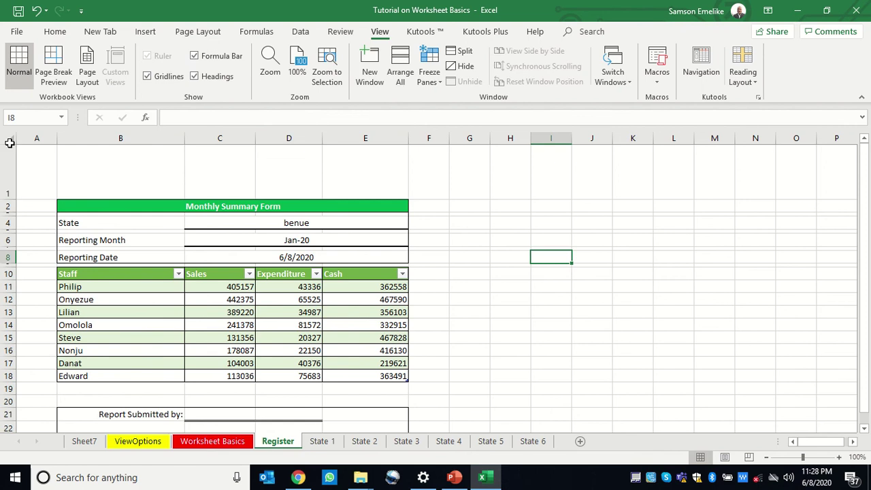
Copy the whole Register sheet without its logo, and select all cells of the grouped sheets State 1 through State 6 as destination.
click(9, 137)
key(ctrl+c)
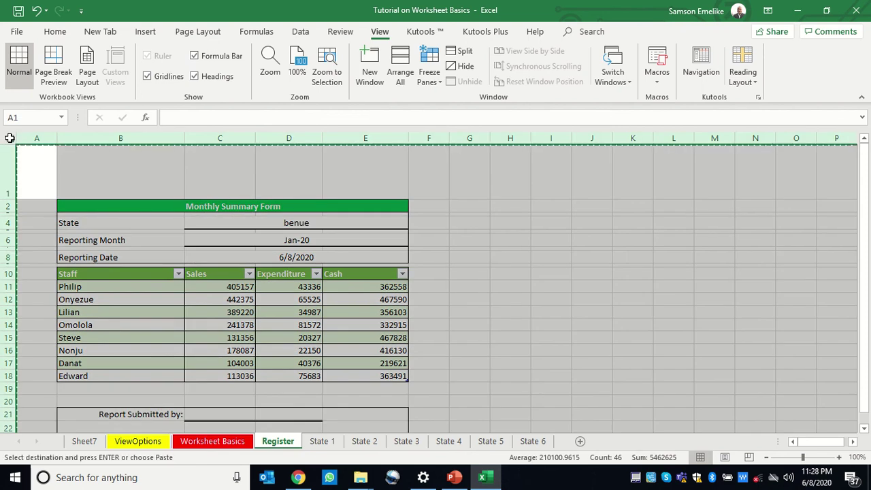
click(317, 442)
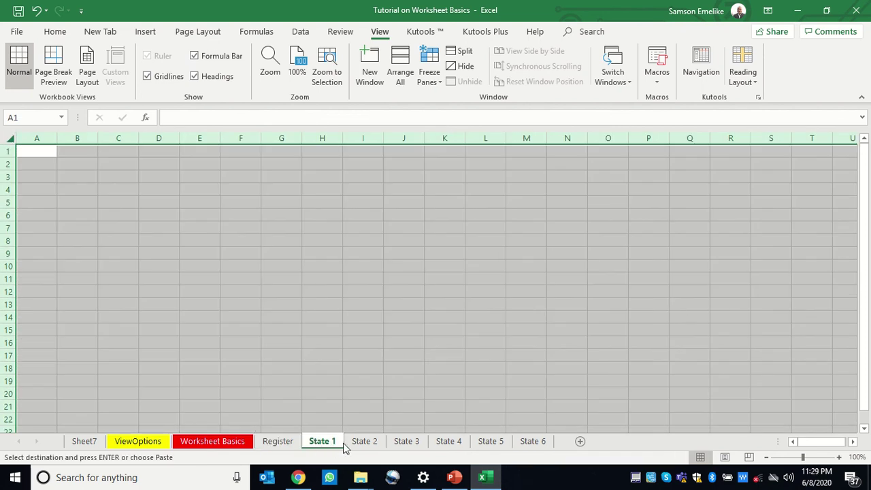
ctrl+click(534, 442)
shift+click(537, 443)
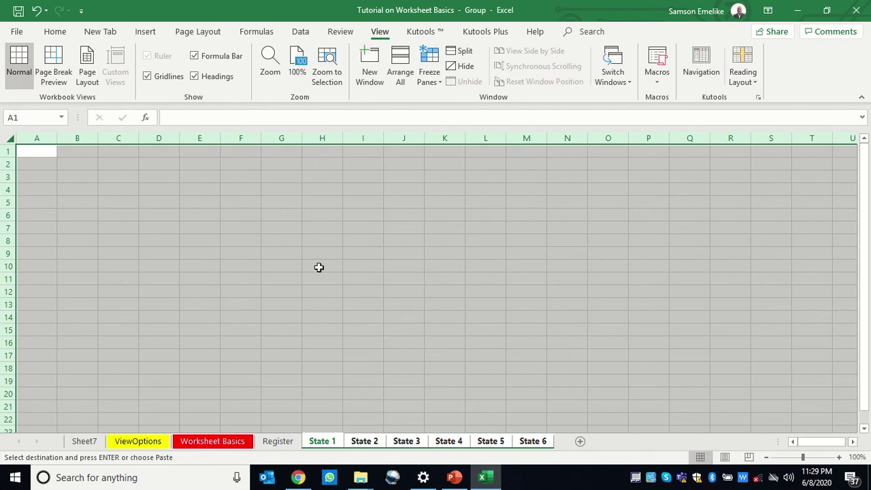
click(313, 212)
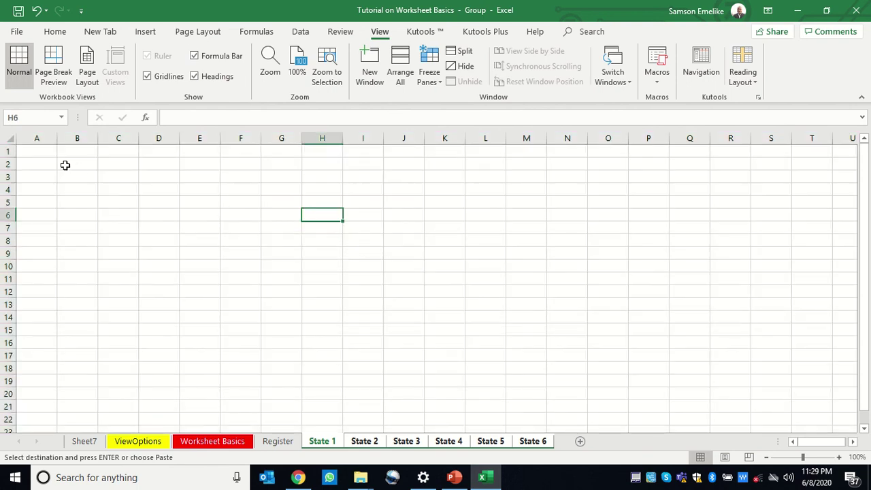
click(9, 139)
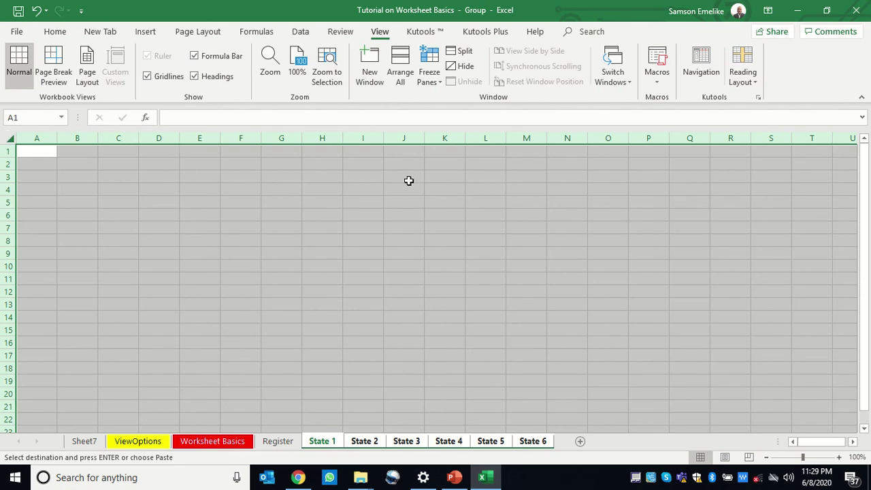
Cancel the pending copy on the Register sheet and undo the logo's deletion.
click(278, 444)
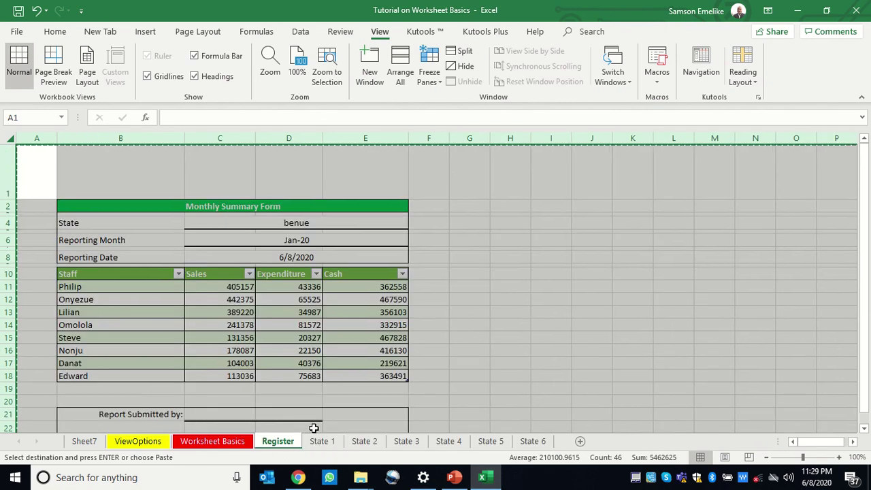
key(Escape)
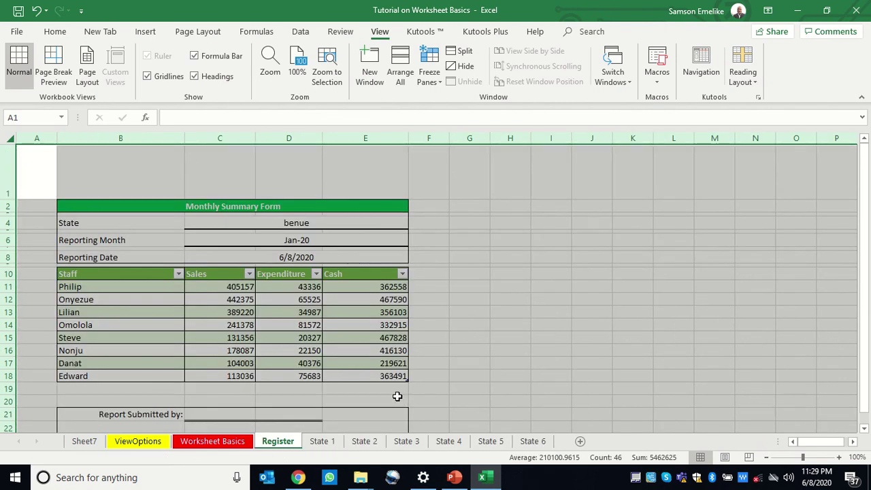
key(ctrl+z)
click(576, 295)
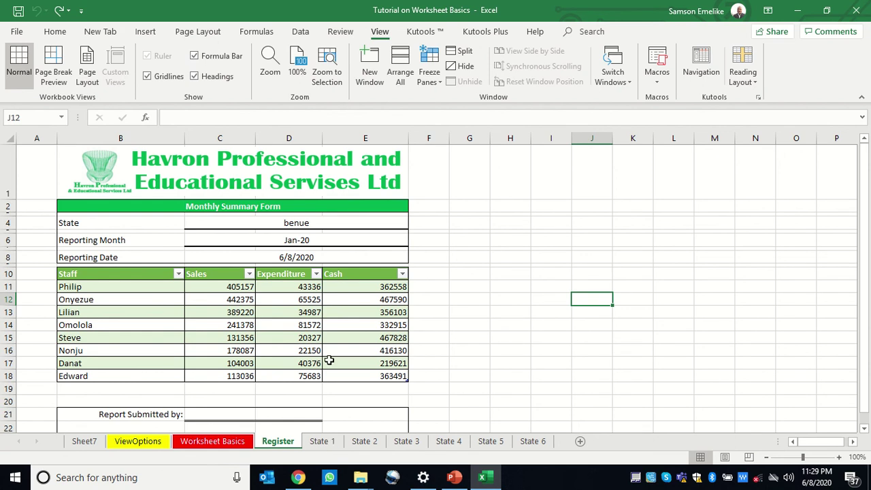
Switch to the open presentation in PowerPoint after looking over the Register form.
scroll(329, 353, down, 13)
scroll(329, 353, up, 13)
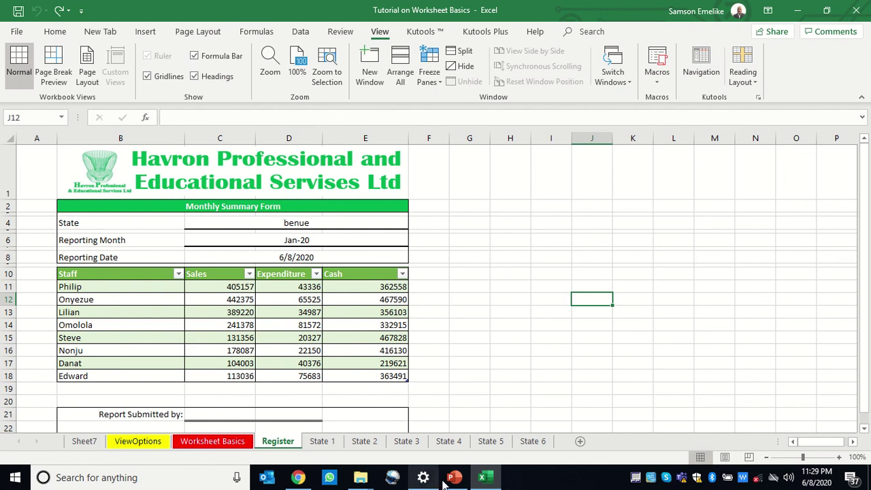
click(463, 482)
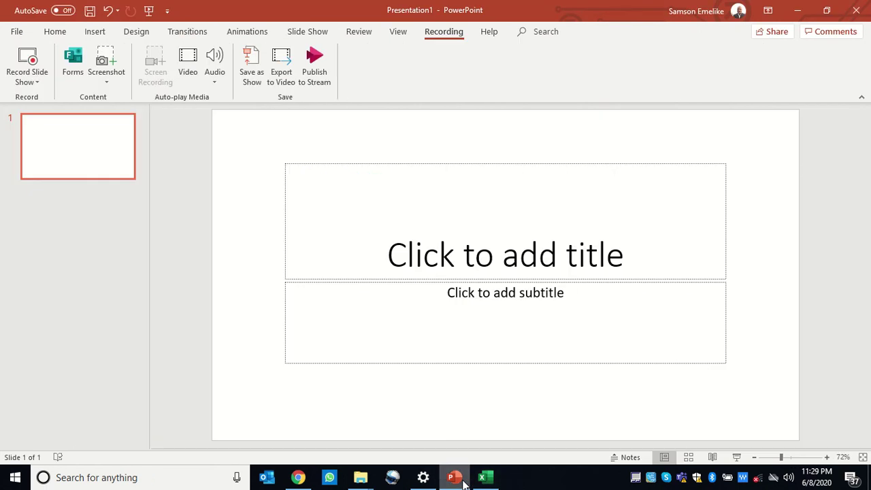